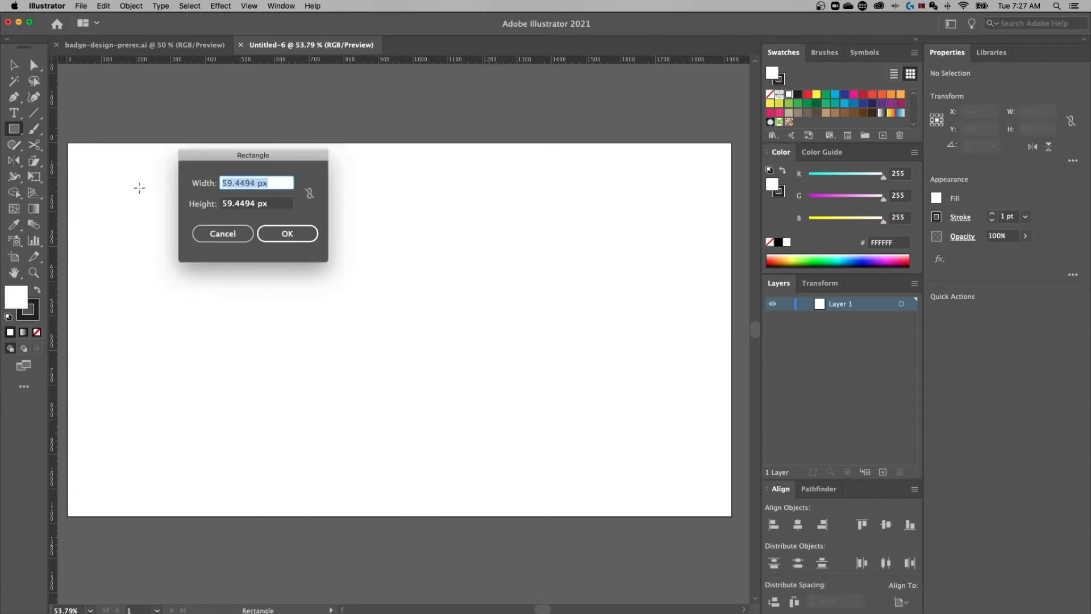
# Create a 1920 × 1080 px rectangle
pyautogui.write('1')
pyautogui.press('Tab')
pyautogui.write('1080')
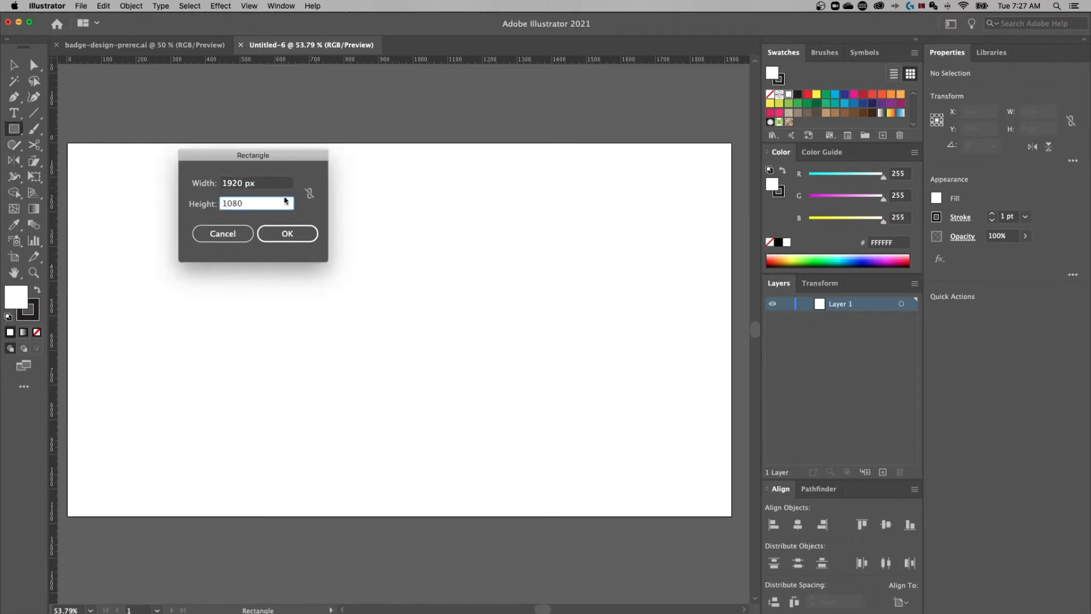
pyautogui.press('Return')
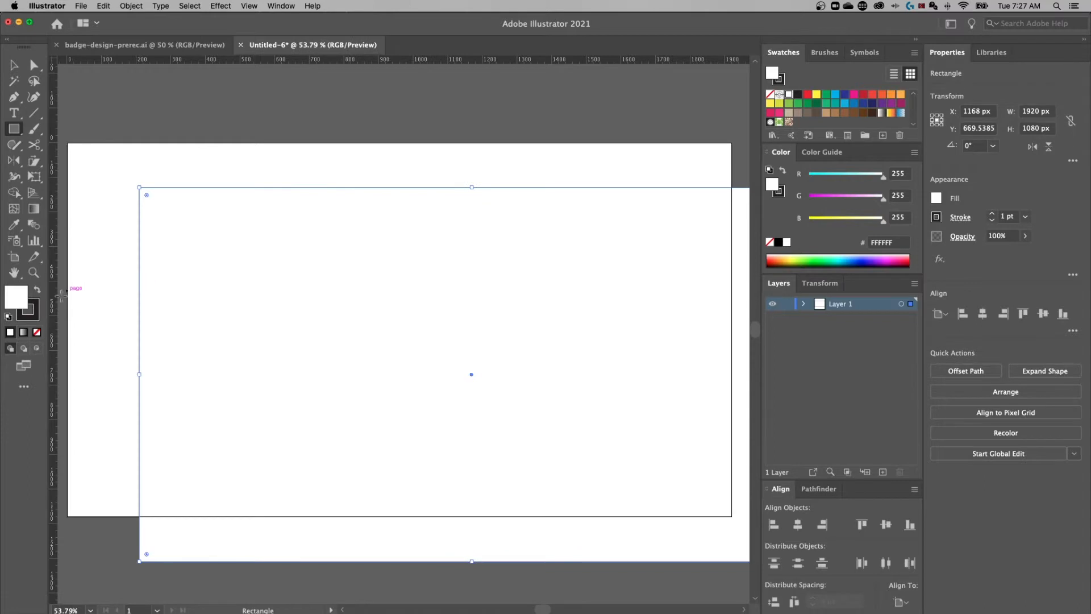
# Give the rectangle no stroke and a dark grey 1E1E1E fill
pyautogui.click(34, 314)
pyautogui.click(37, 333)
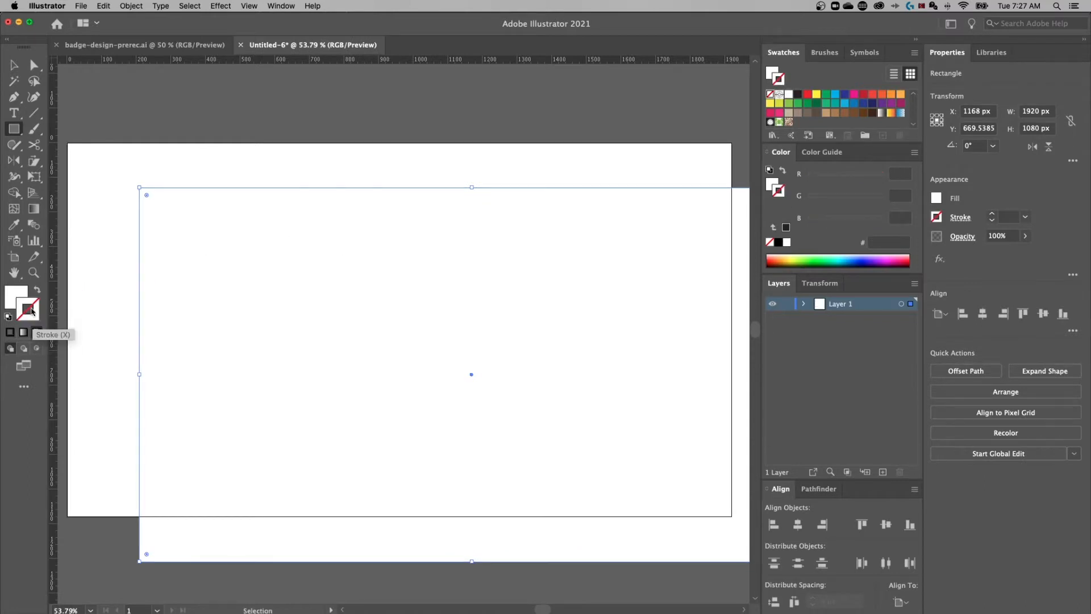
pyautogui.click(17, 303)
pyautogui.doubleClick(19, 296)
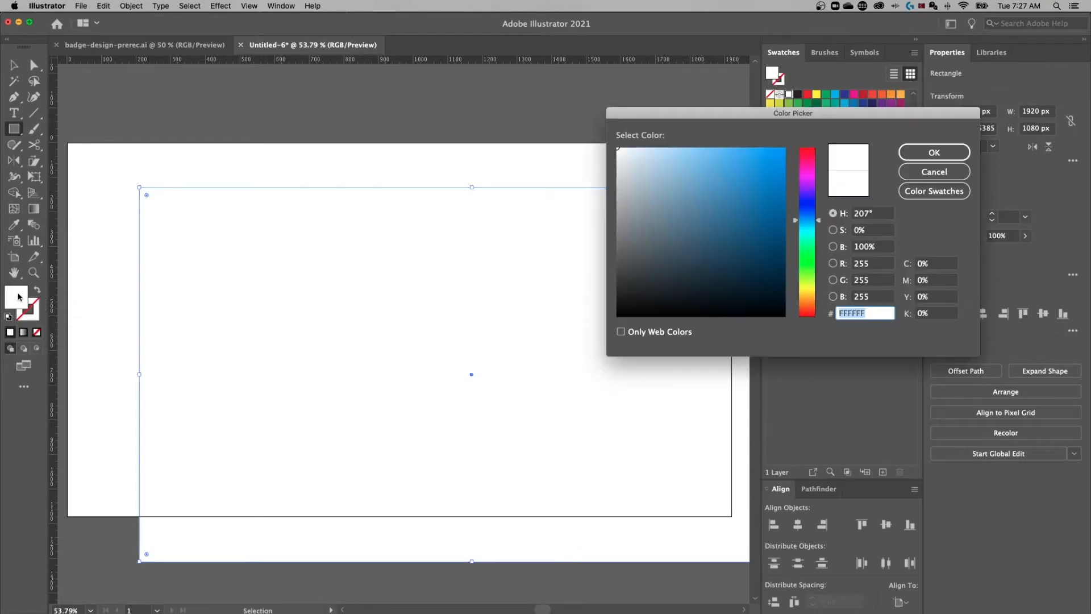
pyautogui.write('1E1E1E')
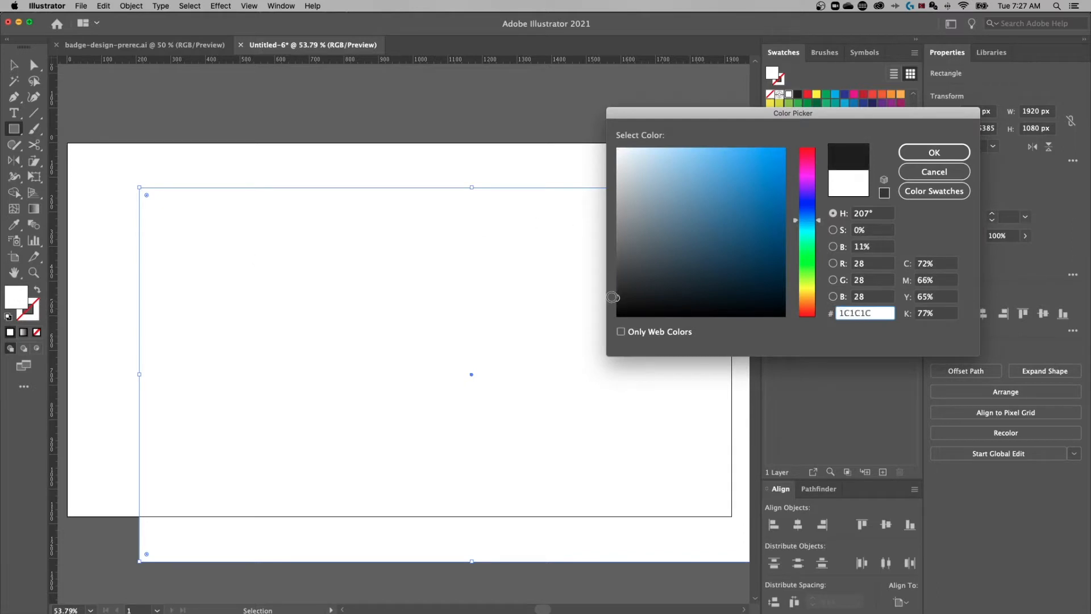
pyautogui.click(934, 152)
# Move the dark rectangle toward the artboard's left
pyautogui.press('v')
pyautogui.moveTo(398, 232); pyautogui.dragTo(351, 238)
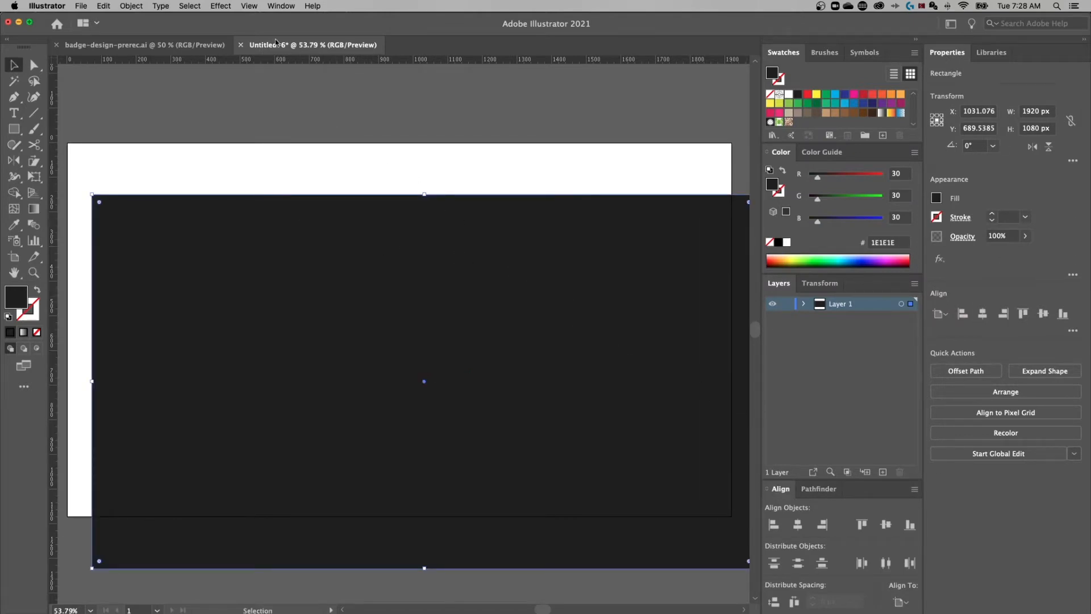
pyautogui.click(281, 6)
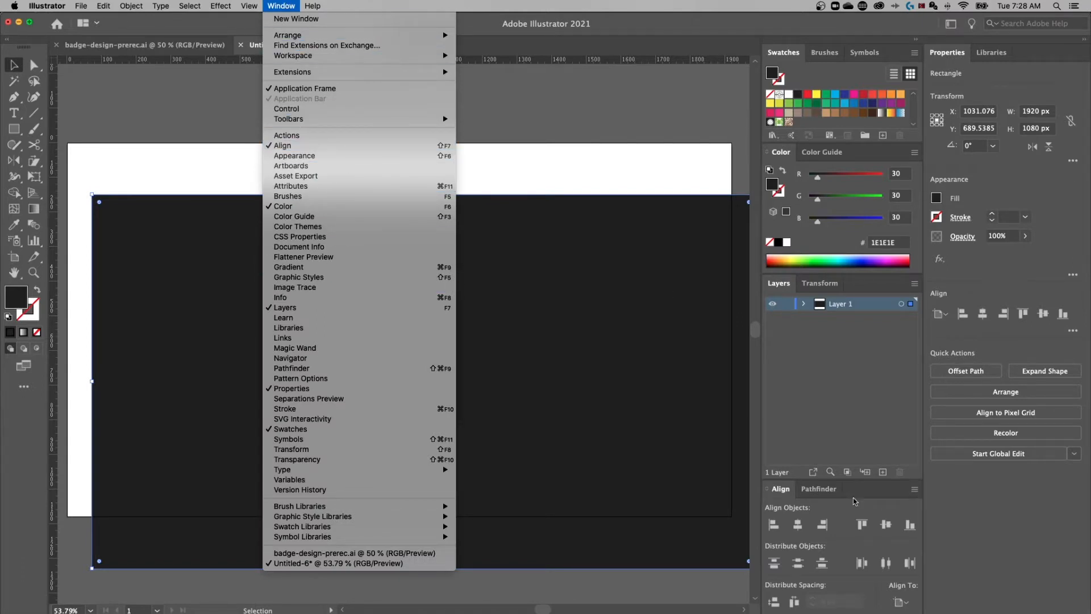
# Centre the dark rectangle horizontally and vertically on the artboard
pyautogui.click(838, 516)
pyautogui.click(901, 599)
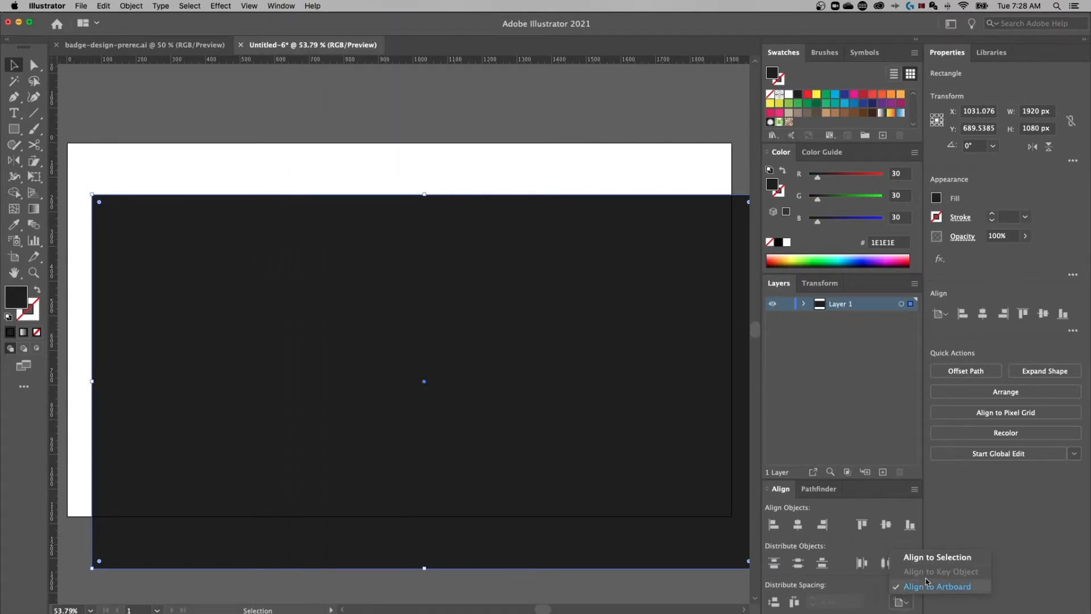
pyautogui.click(932, 586)
pyautogui.click(798, 525)
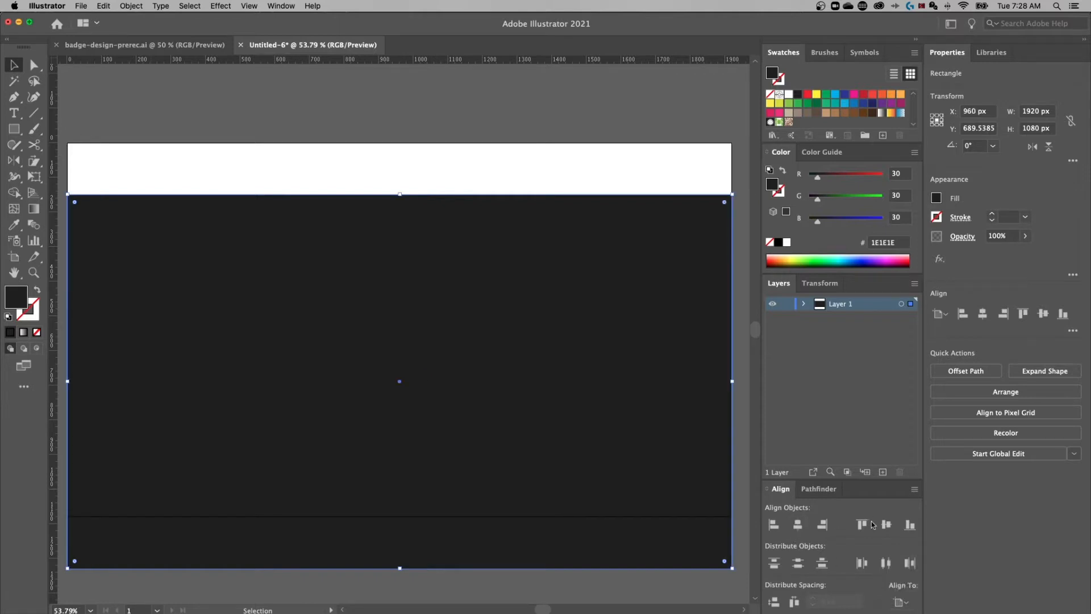
pyautogui.click(886, 524)
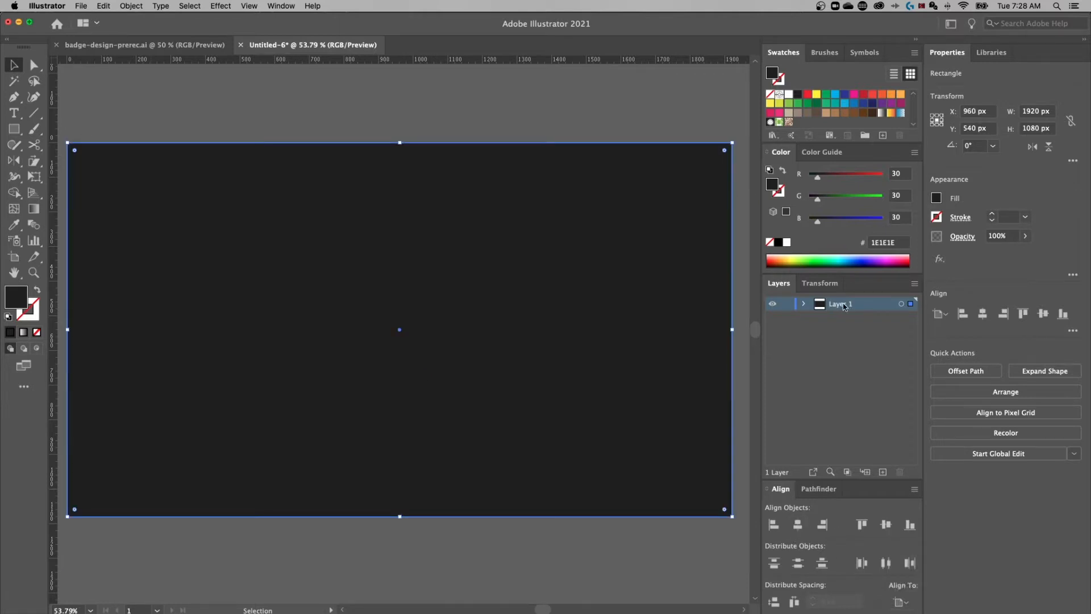
# Rename Layer 1 to 'background', lock it, and add a new 'logo' layer above
pyautogui.doubleClick(843, 305)
pyautogui.write('background')
pyautogui.click(786, 303)
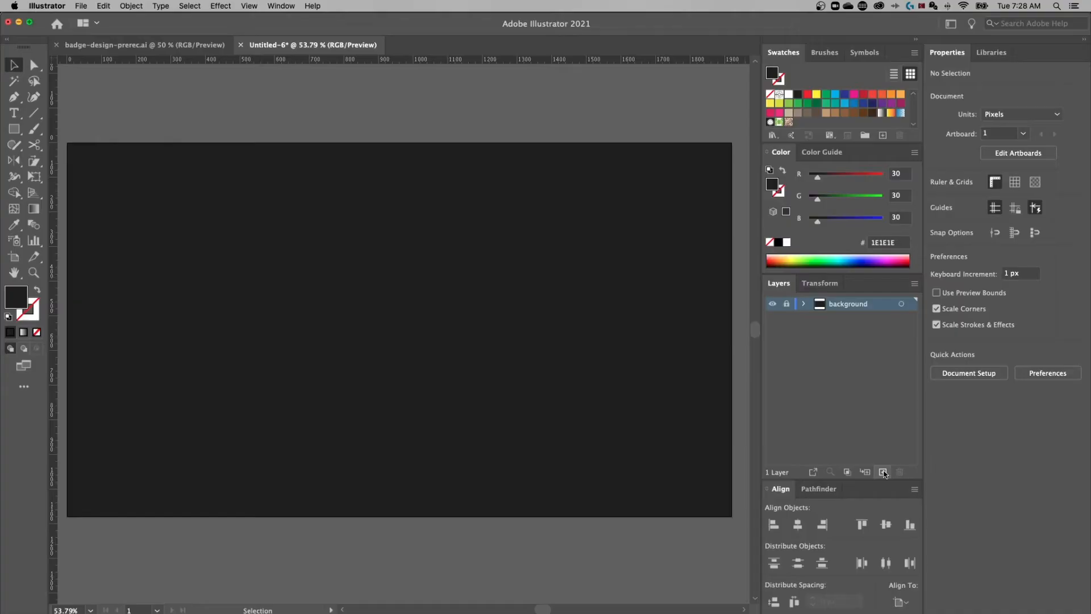
pyautogui.click(883, 472)
pyautogui.press('Return')
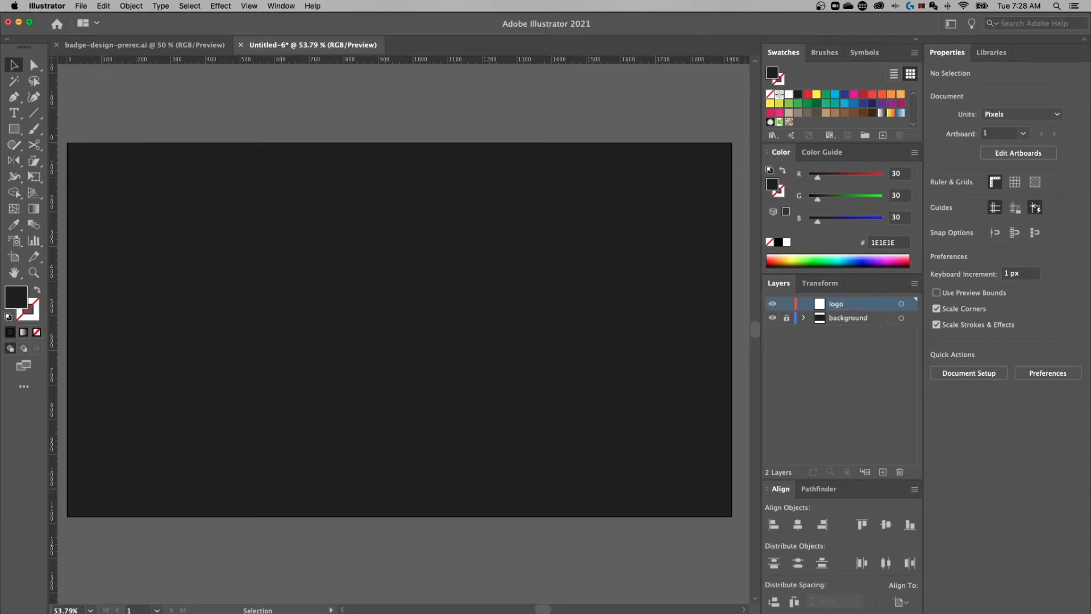
pyautogui.scroll(-1, 288, 269)
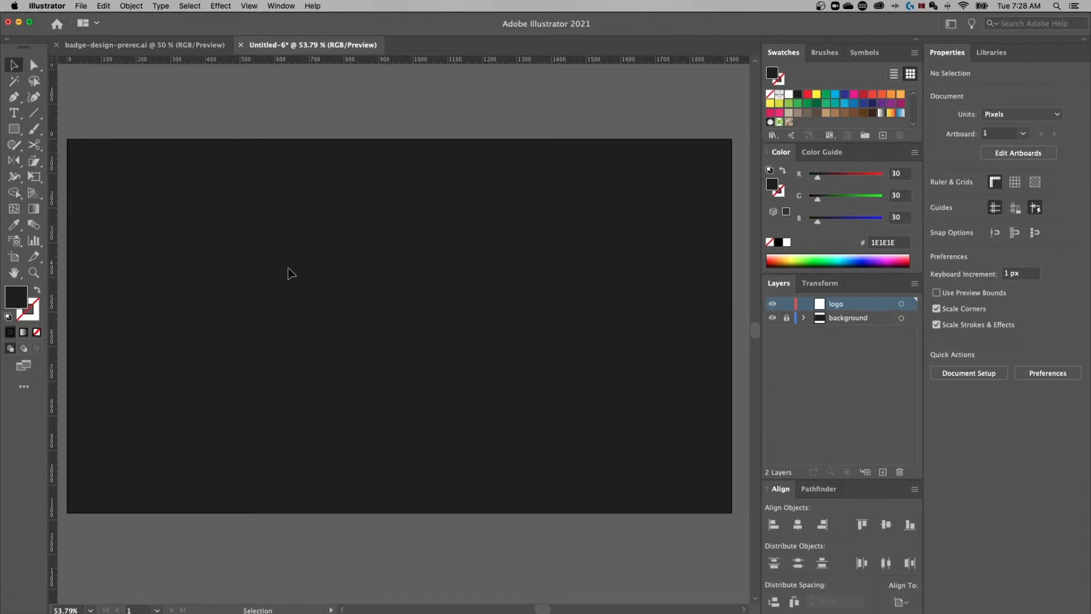
pyautogui.click(18, 132)
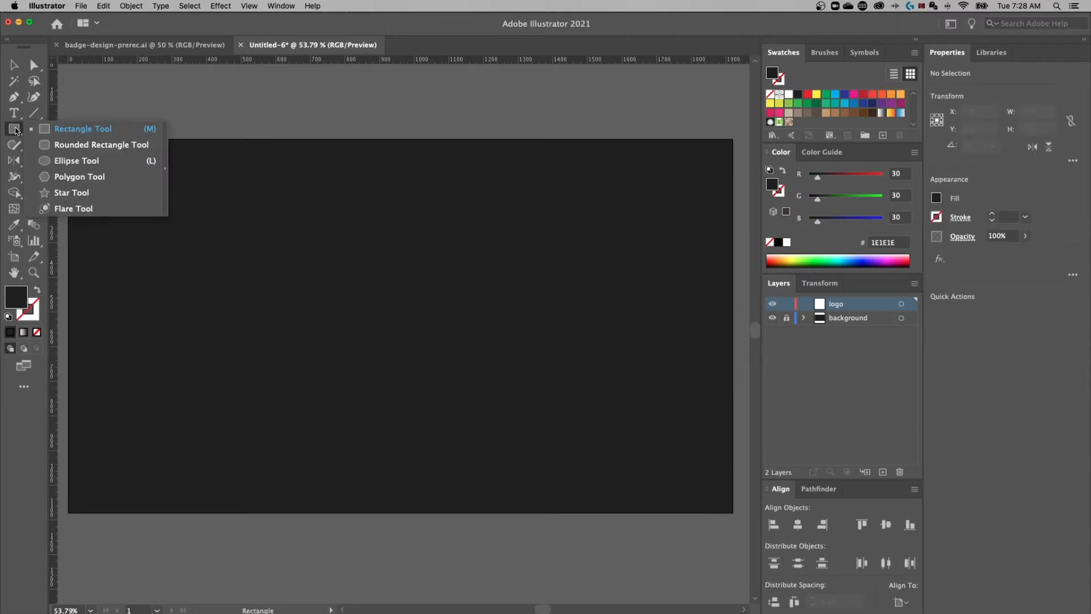
# Draw a many-pointed star in the artboard's centre, adjusting its point count while dragging
pyautogui.click(71, 193)
pyautogui.moveTo(386, 325); pyautogui.dragTo(294, 307)
pyautogui.press('Down')
pyautogui.press('Down')
pyautogui.press('Down')
pyautogui.press('Down')
pyautogui.press('Up')
pyautogui.press('Up')
pyautogui.press('Up')
pyautogui.press('Up')
pyautogui.press('Up')
pyautogui.press('Up')
pyautogui.press('Up')
pyautogui.press('Down')
pyautogui.press('Down')
pyautogui.press('Down')
pyautogui.press('Down')
pyautogui.press('Down')
pyautogui.press('Down')
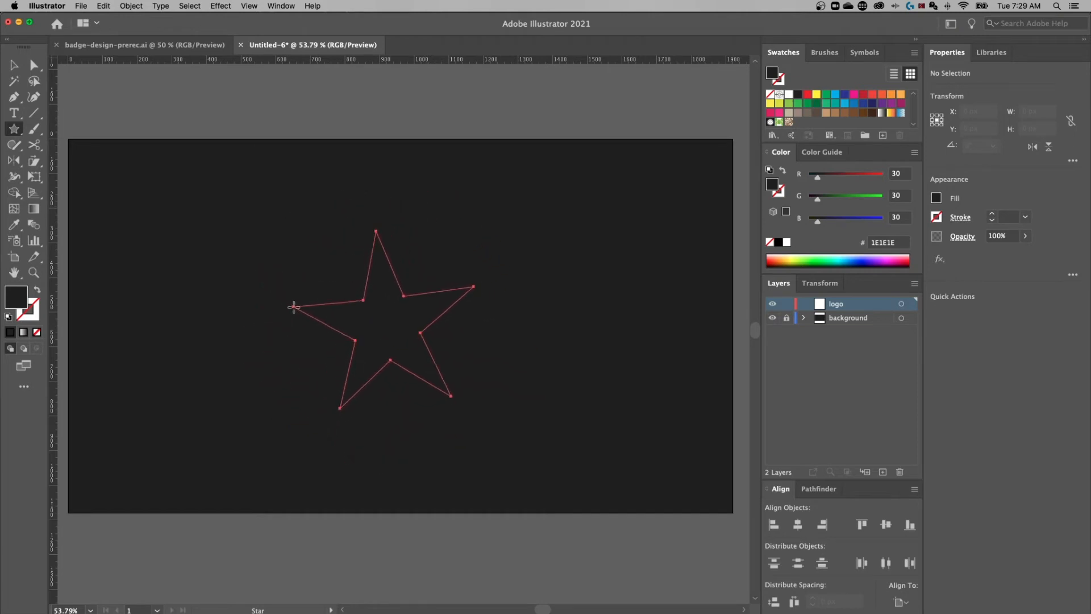
pyautogui.moveTo(328, 243); pyautogui.dragTo(514, 248)
pyautogui.press('Up')
pyautogui.press('Up')
pyautogui.press('Down')
pyautogui.press('Up')
pyautogui.press('Up')
pyautogui.press('Up')
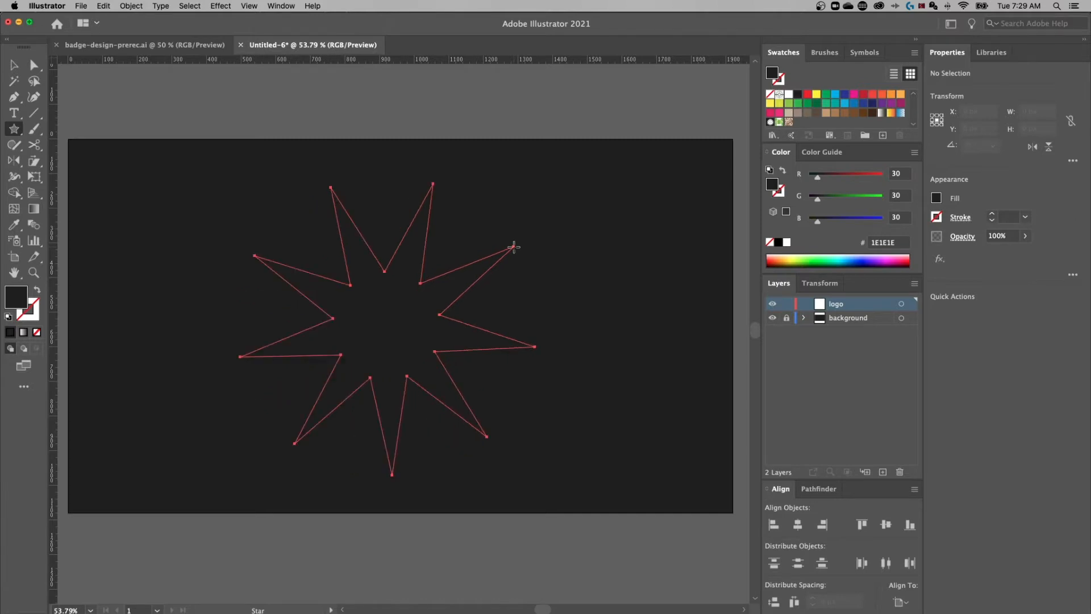
pyautogui.moveTo(514, 247); pyautogui.dragTo(447, 318)
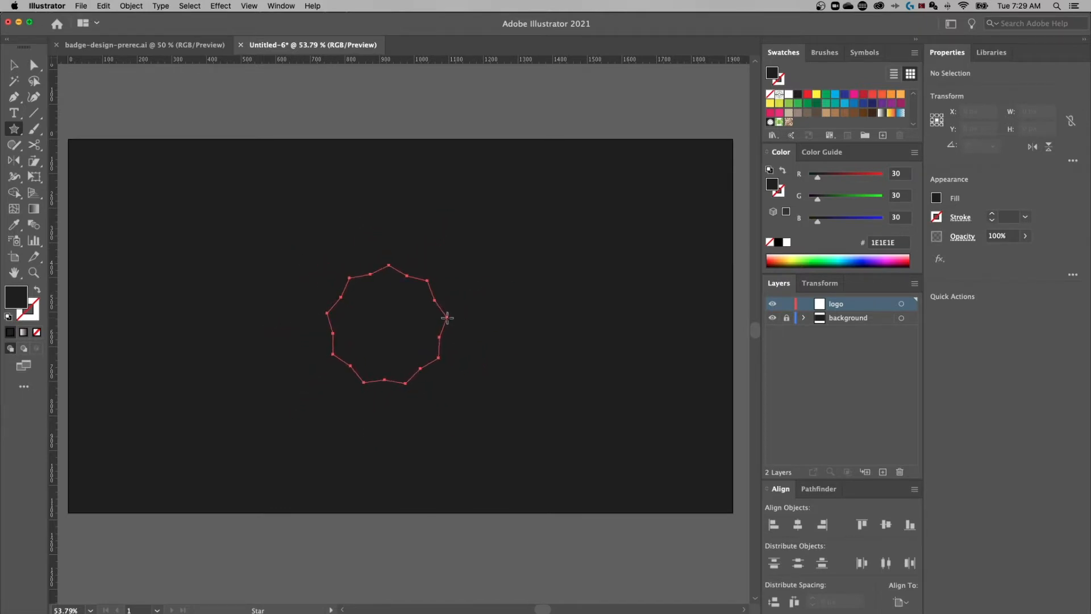
pyautogui.moveTo(447, 317); pyautogui.dragTo(491, 275)
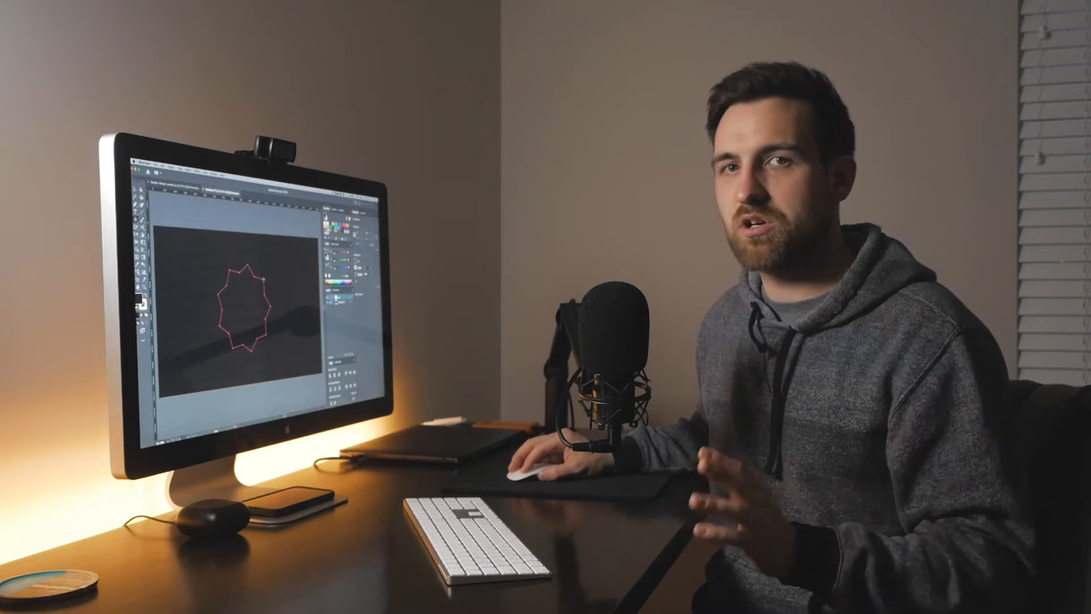
# Finish the star at about 547.68 × 553.59 px, rotated 18.51°, and select it
pyautogui.moveTo(264, 279)
pyautogui.mouseDown()
pyautogui.moveTo(271, 268)
pyautogui.moveTo(266, 276)
pyautogui.mouseUp()
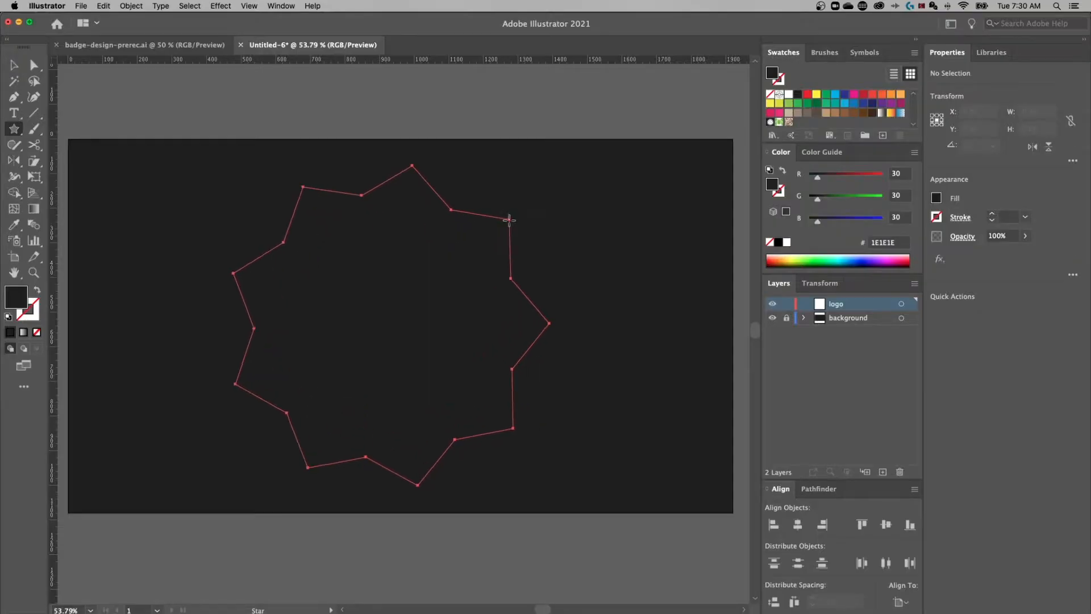
pyautogui.moveTo(509, 219); pyautogui.dragTo(463, 265)
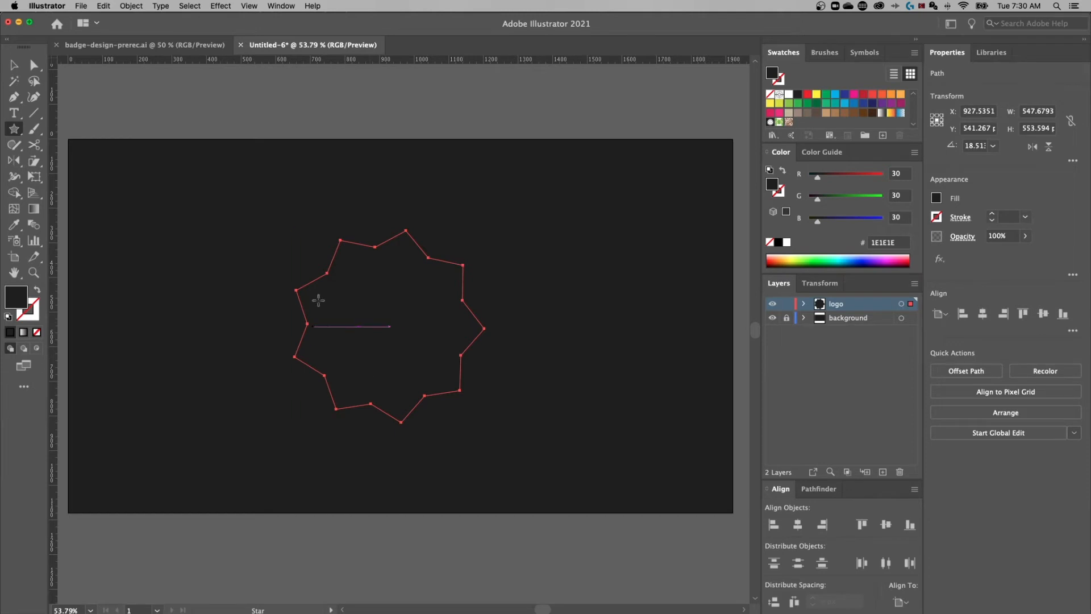
pyautogui.click(14, 65)
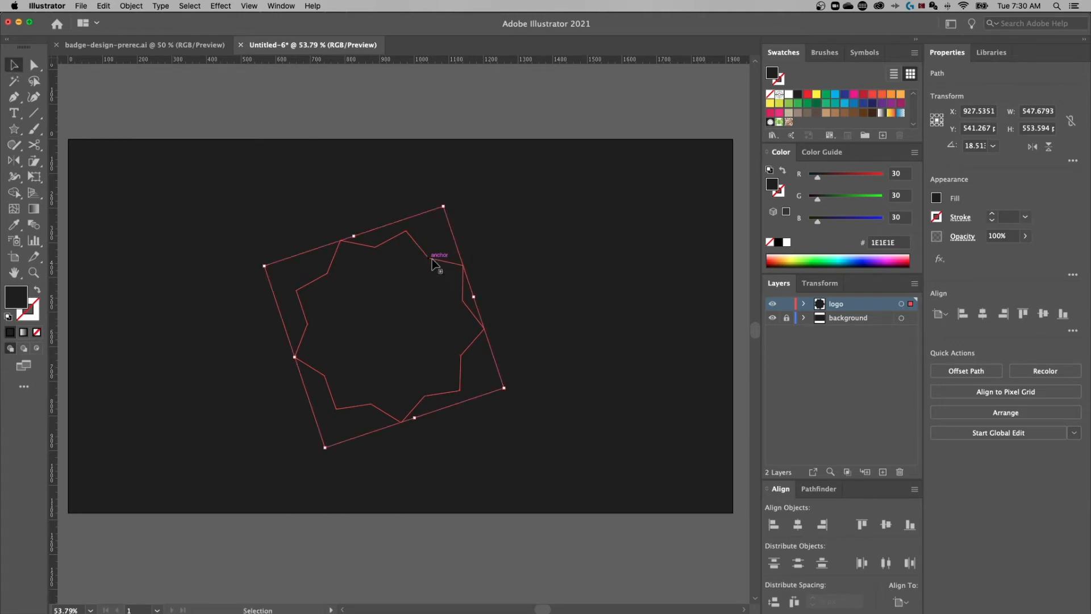
# Swap fill and stroke so the star has no fill and a white stroke
pyautogui.click(37, 294)
pyautogui.click(34, 313)
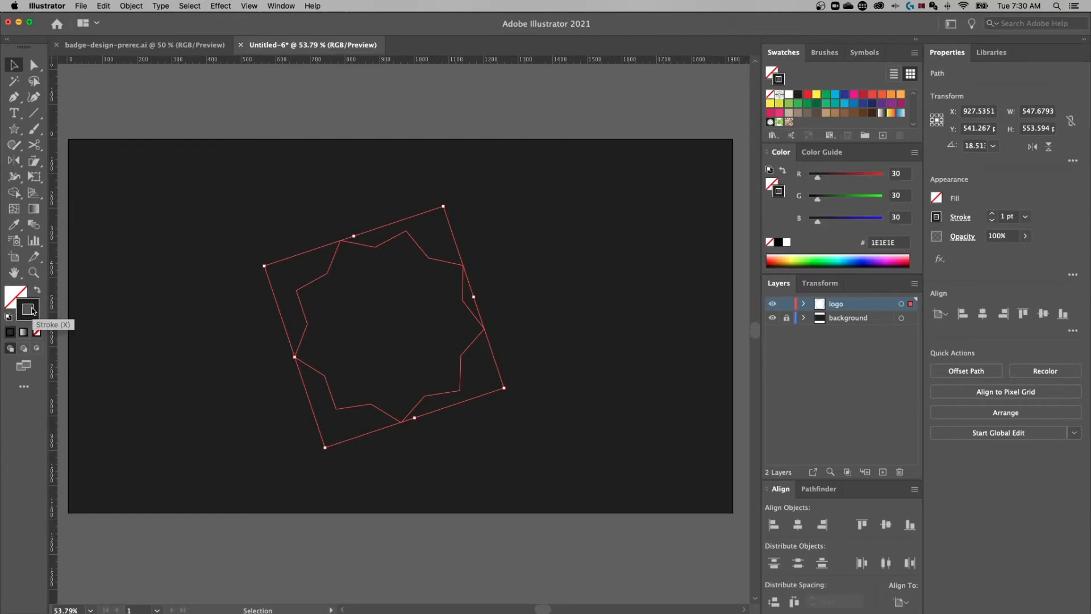
pyautogui.doubleClick(33, 311)
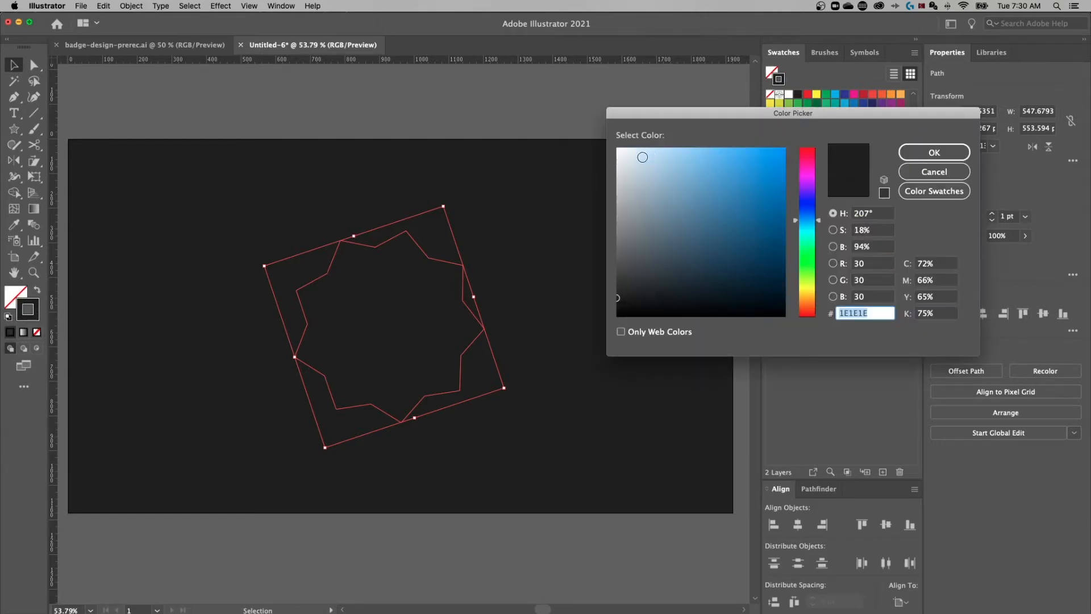
pyautogui.moveTo(647, 157); pyautogui.dragTo(601, 144)
pyautogui.press('Return')
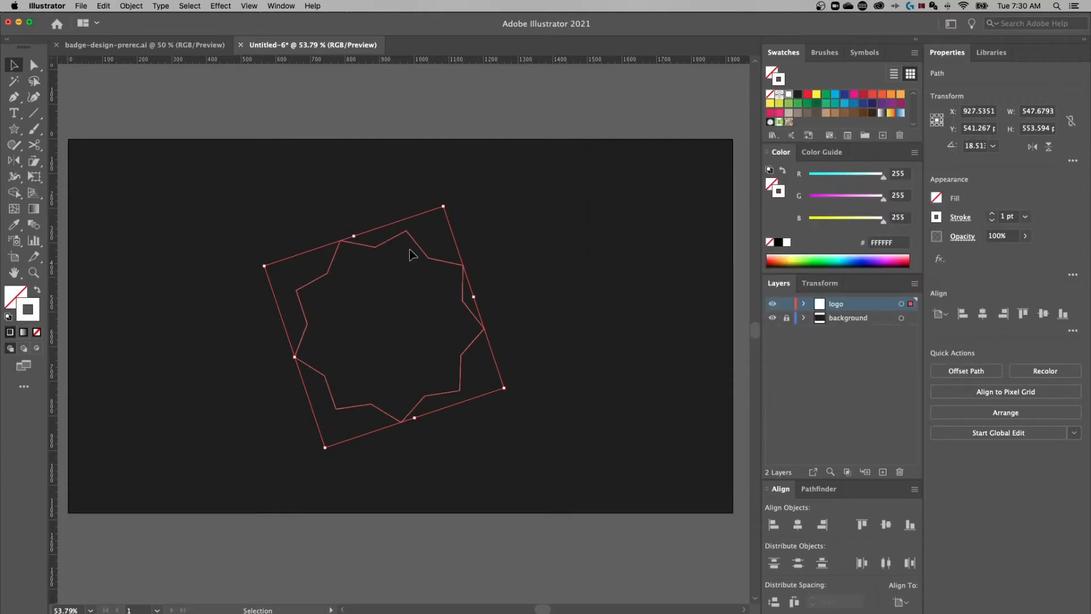
pyautogui.click(549, 281)
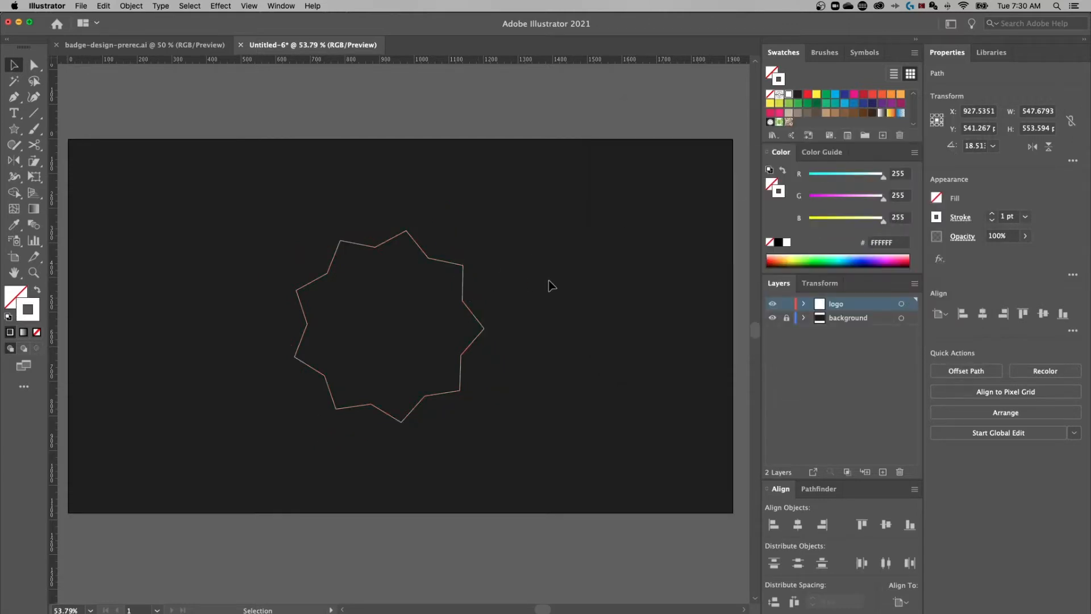
pyautogui.click(458, 269)
# Set the star's stroke weight to 5 pt
pyautogui.click(1015, 214)
pyautogui.write('5')
pyautogui.press('Return')
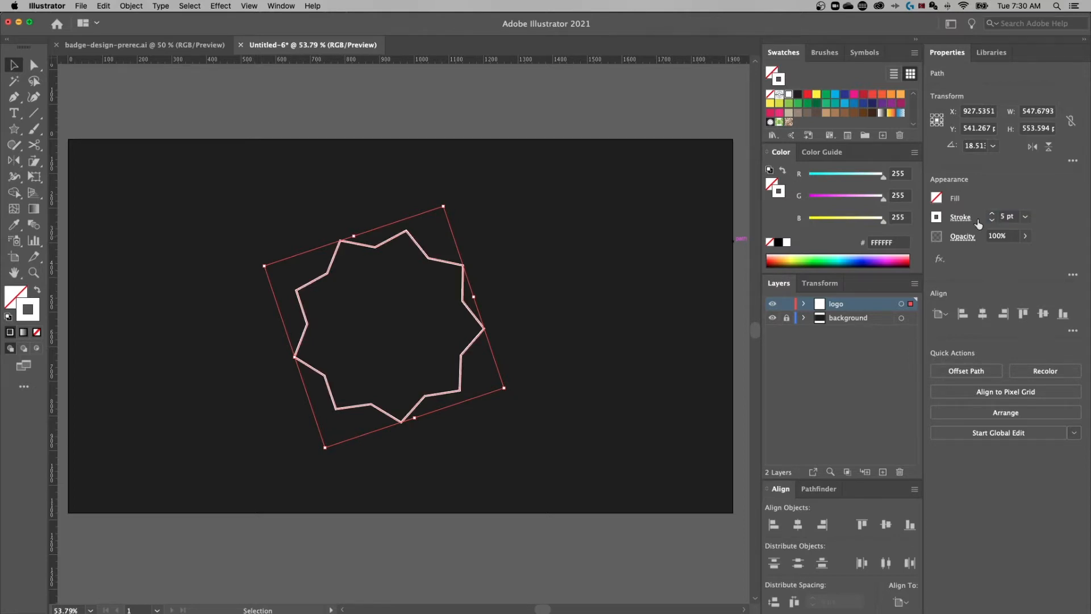
pyautogui.click(501, 355)
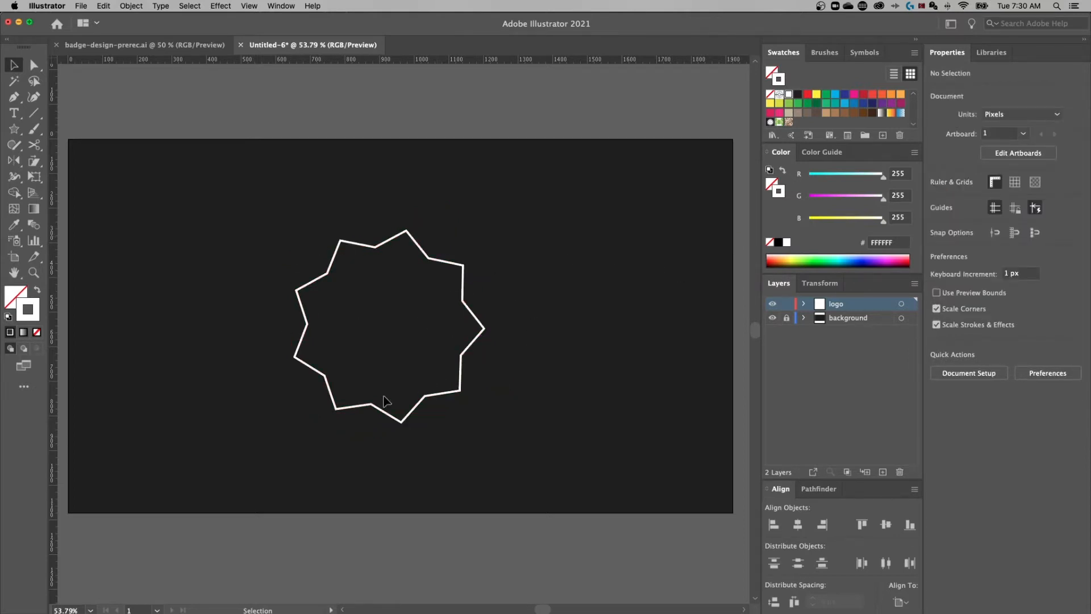
pyautogui.click(423, 250)
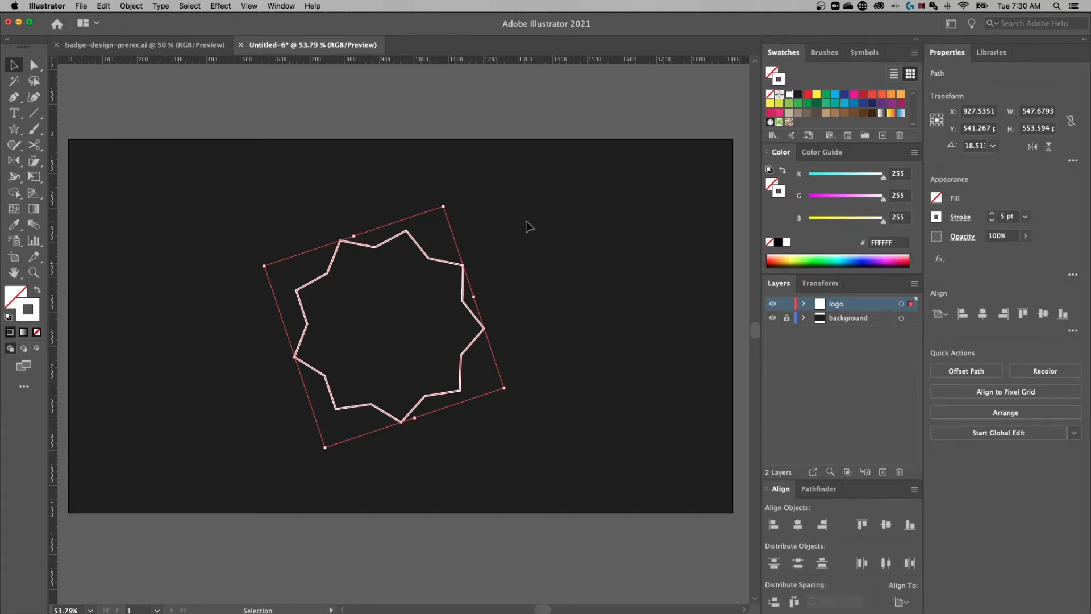
# Zoom in on the star and show its anchor points with Direct Selection
pyautogui.press('a')
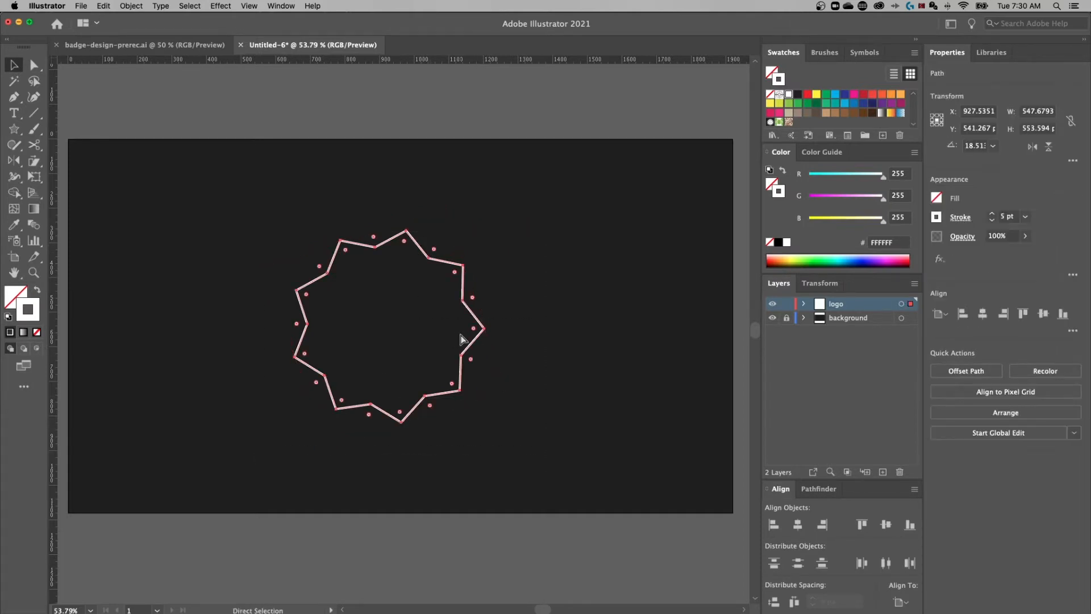
pyautogui.press('super+equal')
pyautogui.press('v')
pyautogui.press('super+equal')
pyautogui.press('super+equal')
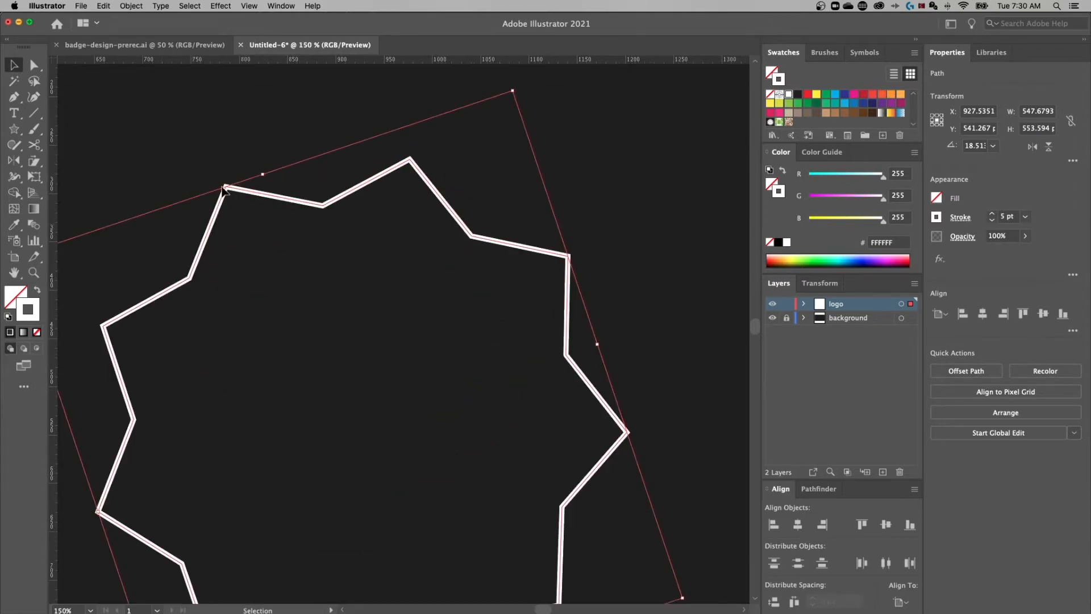
pyautogui.click(35, 68)
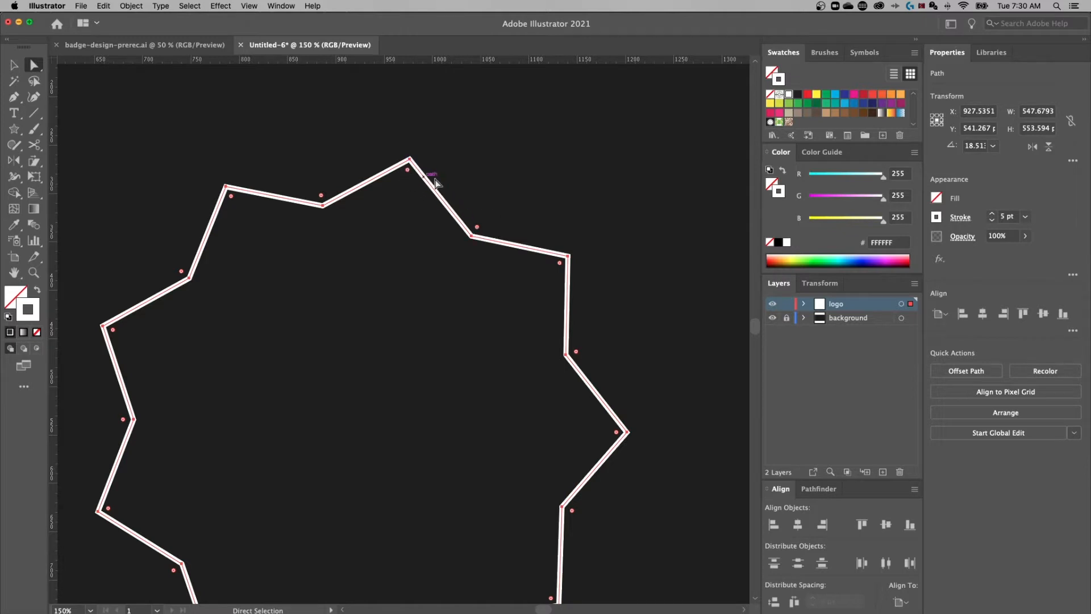
pyautogui.click(288, 11)
pyautogui.moveTo(248, 9)
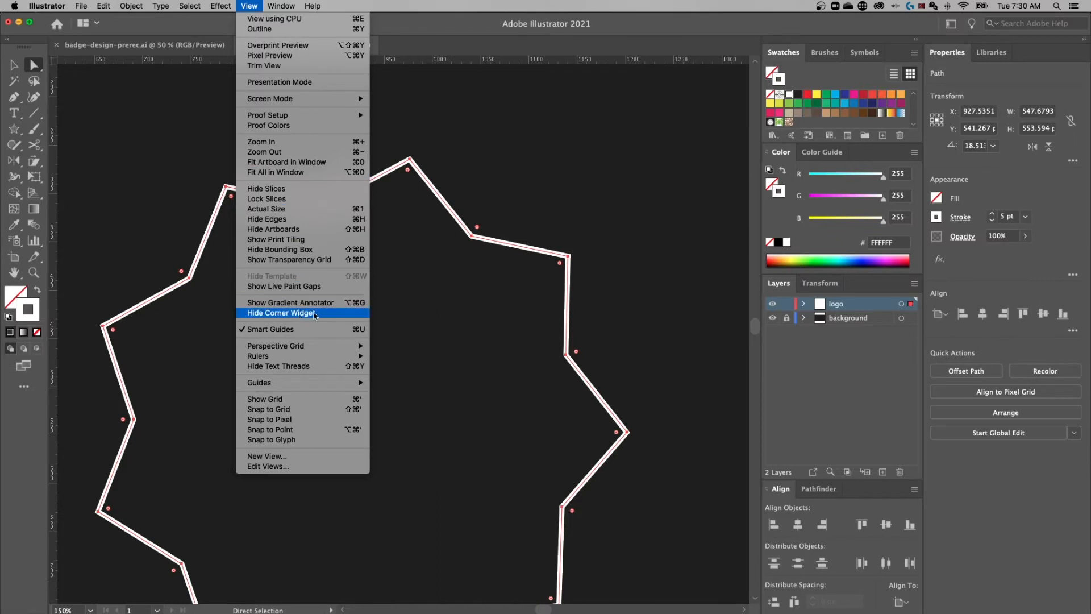
pyautogui.click(496, 226)
# Drag a corner widget to round all star points into a scalloped outline
pyautogui.moveTo(477, 227)
pyautogui.mouseDown()
pyautogui.moveTo(530, 166)
pyautogui.moveTo(528, 176)
pyautogui.moveTo(494, 200)
pyautogui.moveTo(516, 164)
pyautogui.mouseUp()
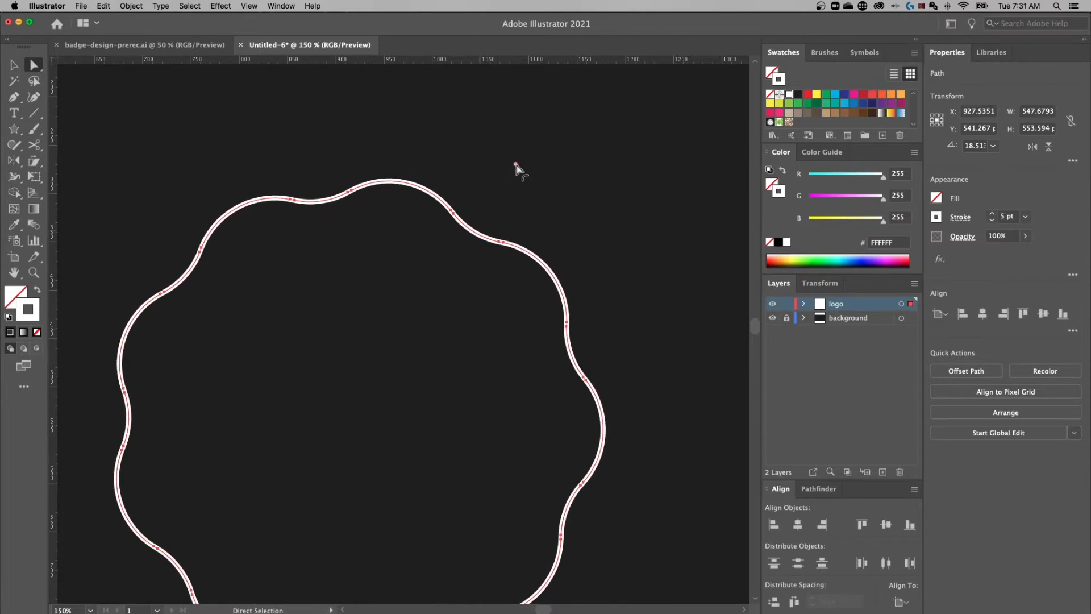
pyautogui.click(605, 179)
pyautogui.press('v')
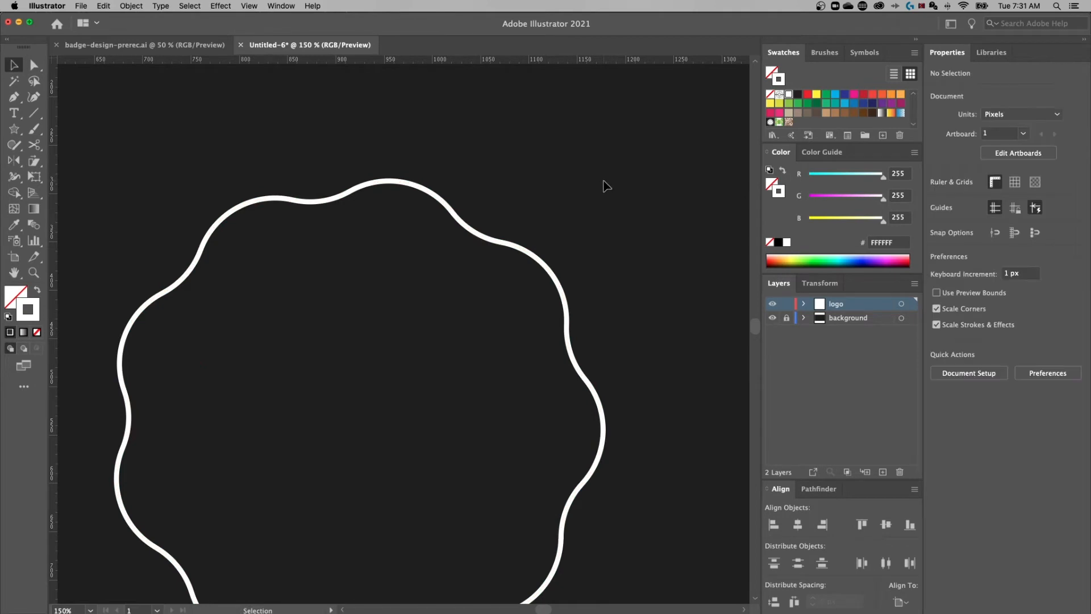
pyautogui.press('super+minus')
pyautogui.press('super+minus')
pyautogui.scroll(-2, 512, 318)
pyautogui.hscroll(-2, 540, 301)
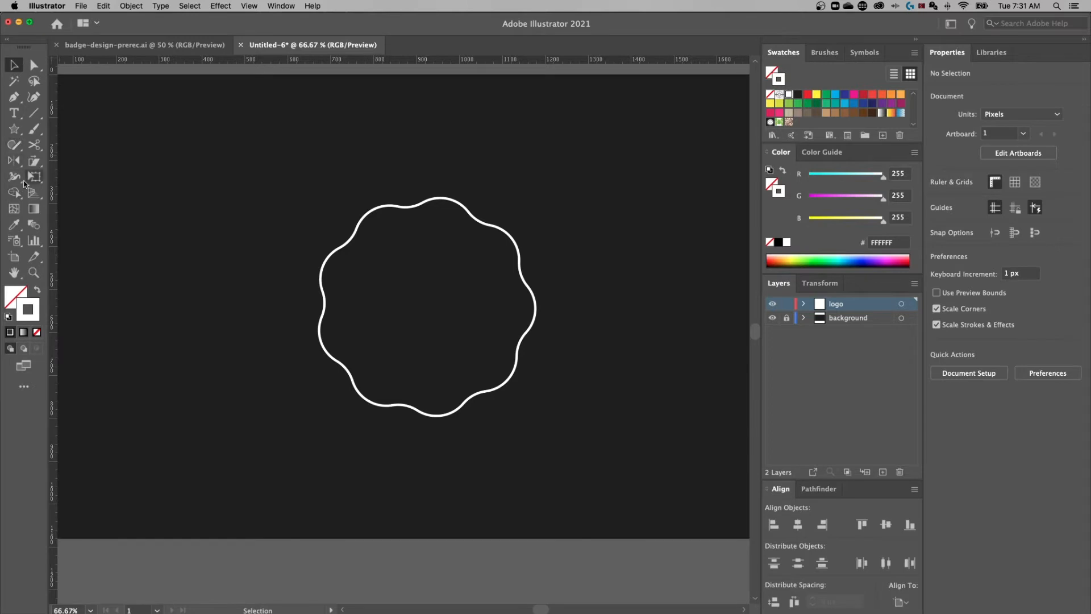
# Draw a 357.65 px white-outlined circle centred inside the wavy badge
pyautogui.click(18, 134)
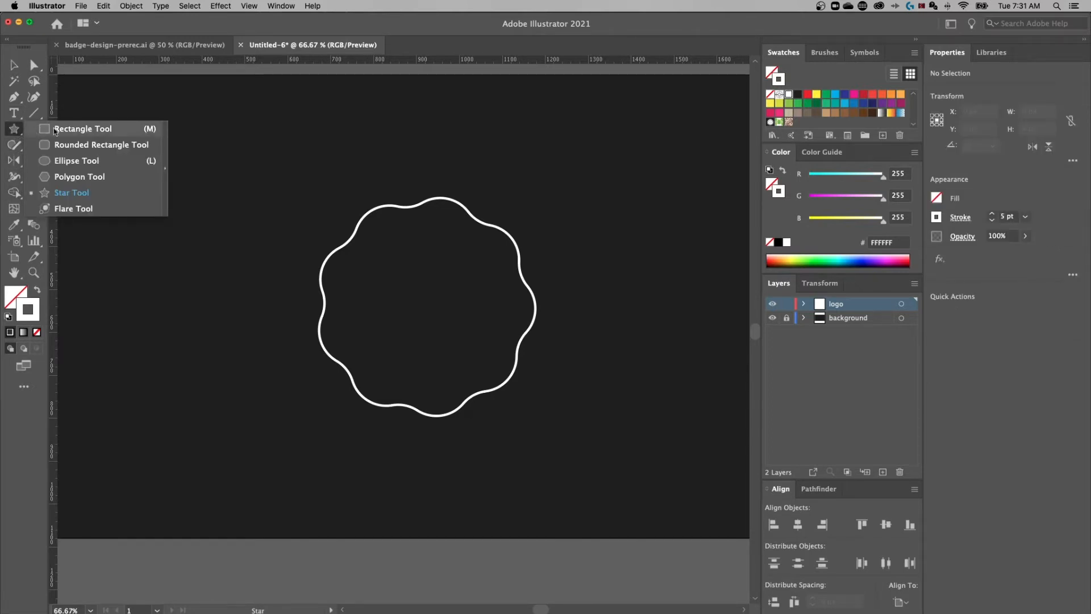
pyautogui.click(106, 164)
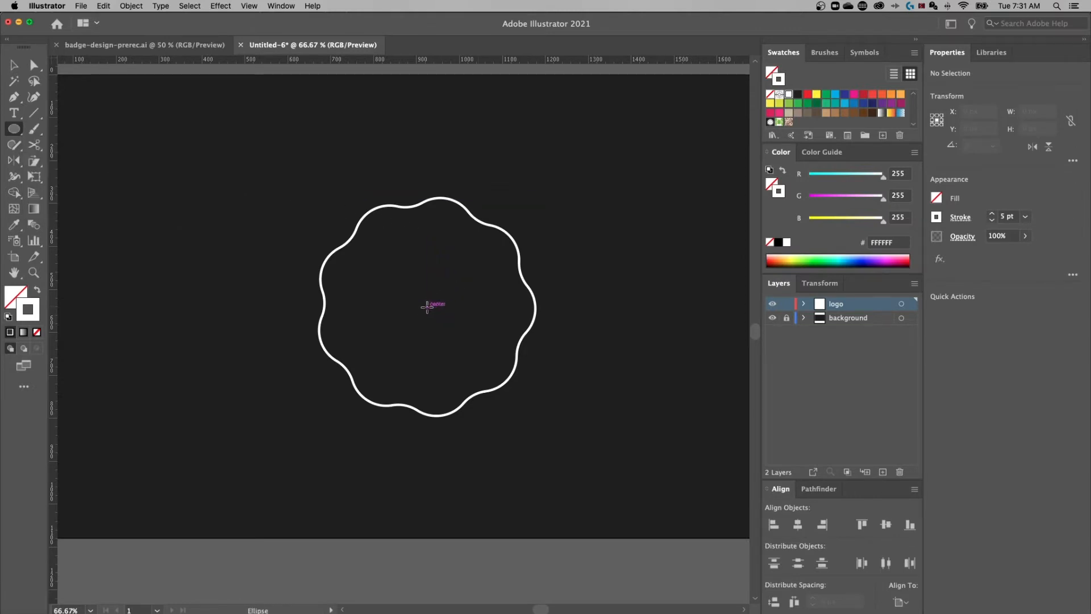
pyautogui.moveTo(429, 302); pyautogui.dragTo(463, 205)
pyautogui.moveTo(498, 241)
pyautogui.mouseDown()
pyautogui.moveTo(474, 246)
pyautogui.moveTo(466, 263)
pyautogui.moveTo(498, 239)
pyautogui.moveTo(463, 273)
pyautogui.moveTo(492, 246)
pyautogui.moveTo(485, 253)
pyautogui.mouseUp()
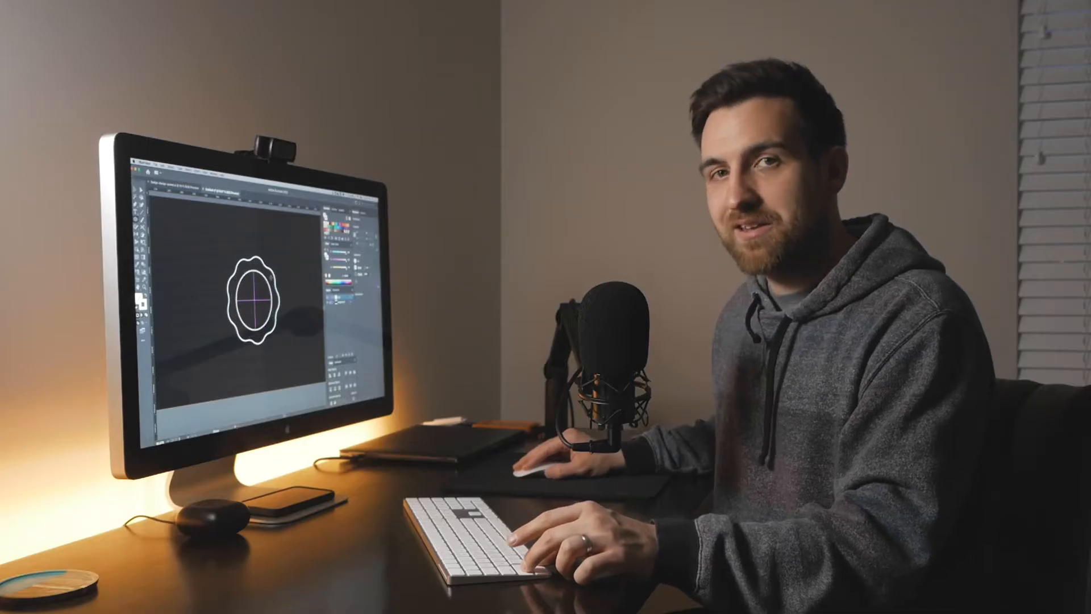
pyautogui.moveTo(271, 278); pyautogui.dragTo(273, 279)
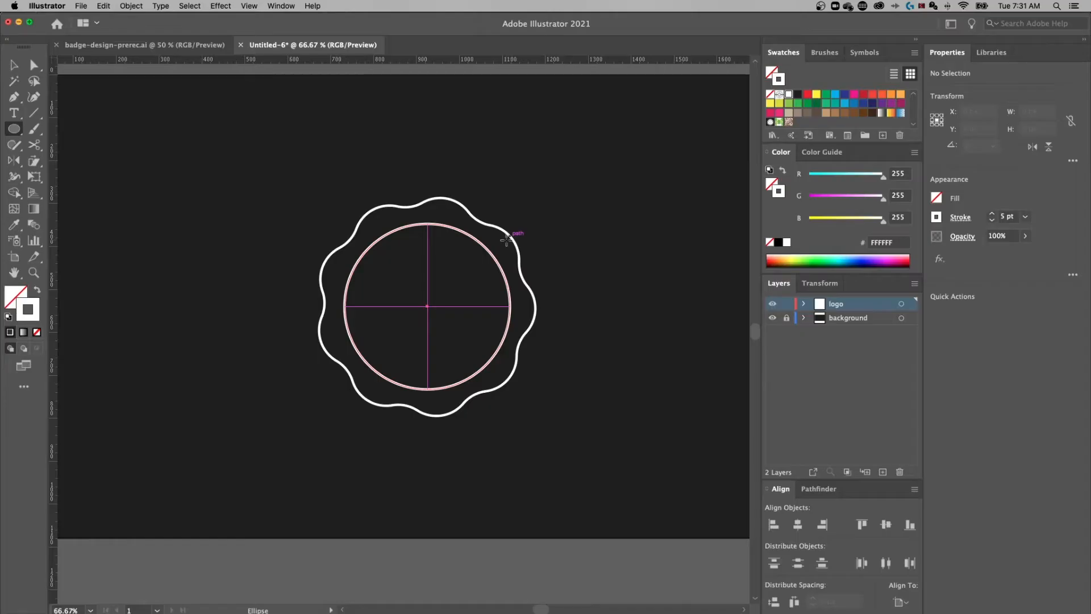
pyautogui.moveTo(511, 237); pyautogui.dragTo(504, 242)
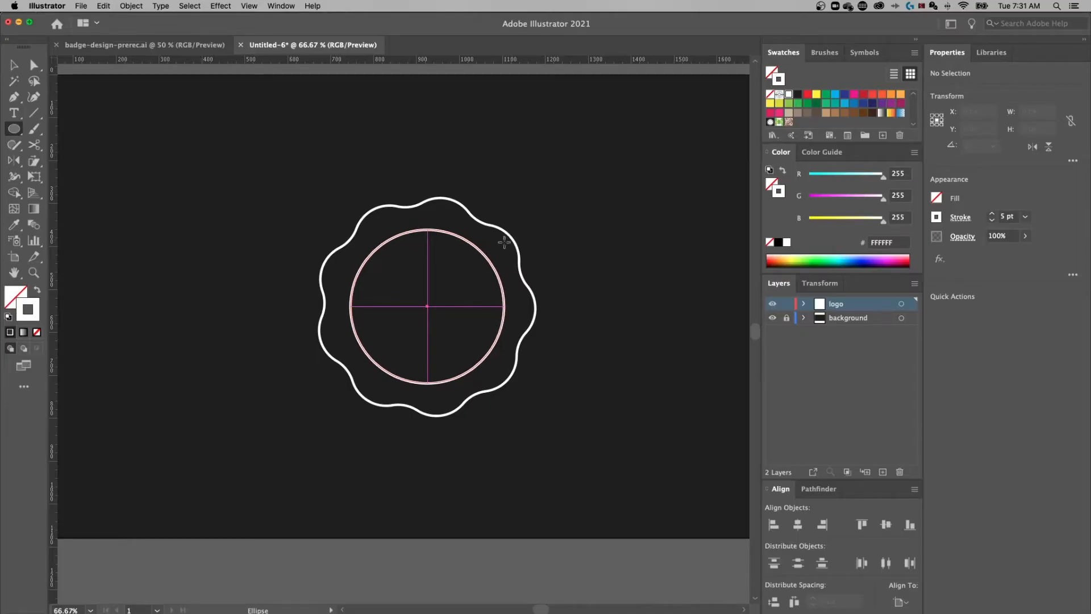
pyautogui.moveTo(504, 242); pyautogui.dragTo(504, 242)
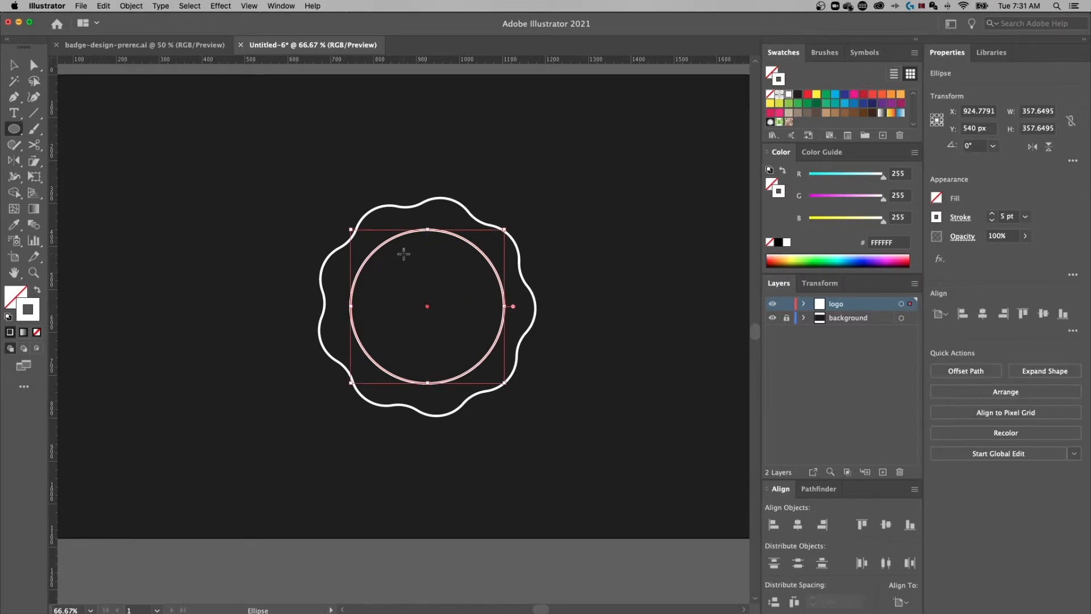
pyautogui.press('v')
pyautogui.click(559, 182)
pyautogui.click(450, 235)
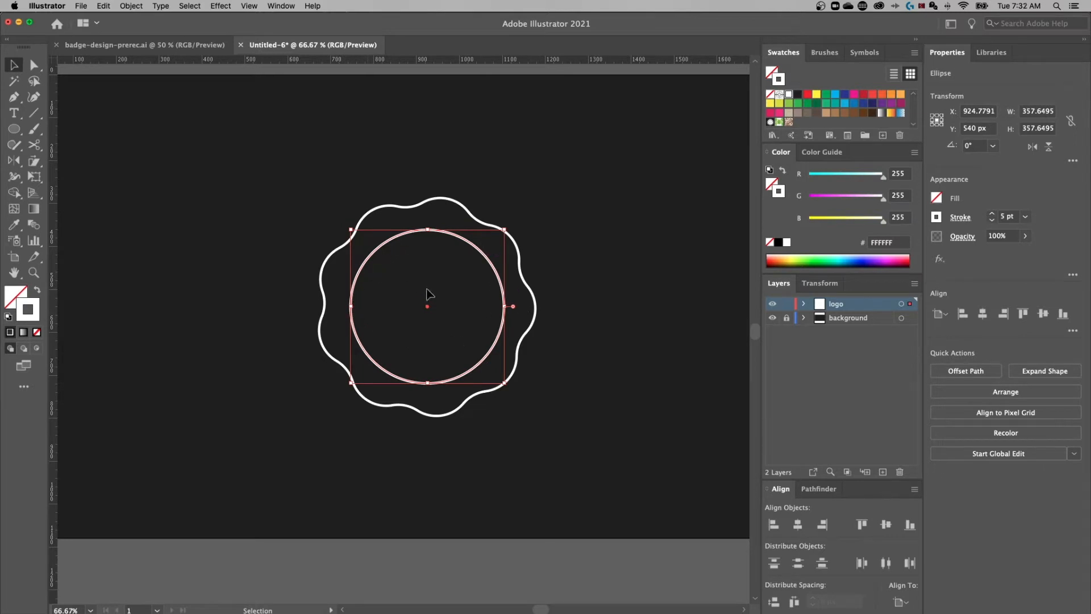
# Switch to the Scissors tool and zoom in on the inner circle
pyautogui.press('c')
pyautogui.moveTo(36, 142); pyautogui.dragTo(76, 158)
pyautogui.press('super+equal')
pyautogui.press('super+equal')
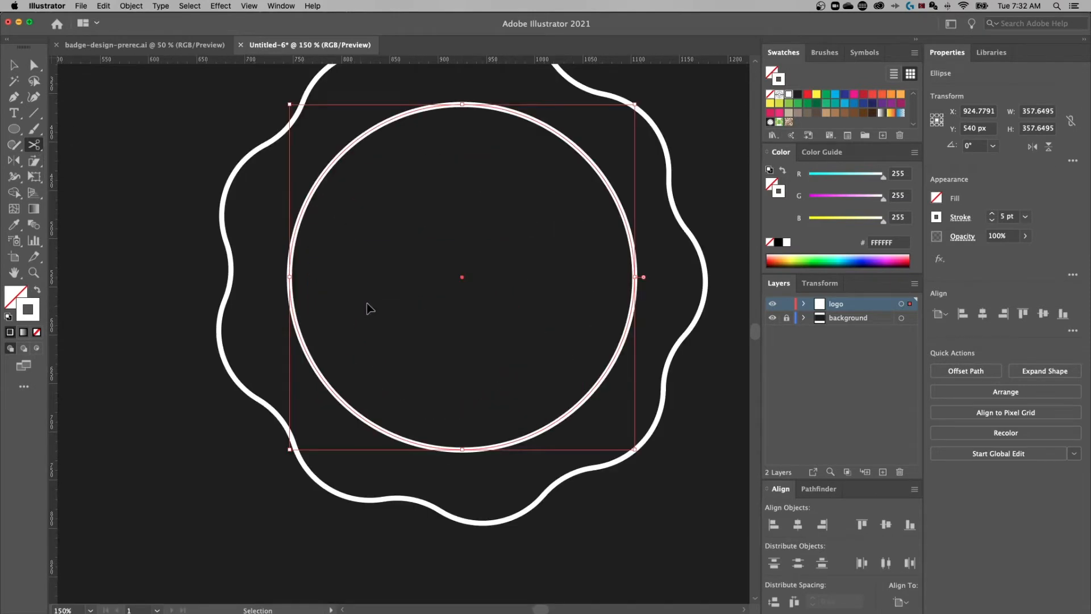
pyautogui.moveTo(438, 273); pyautogui.dragTo(421, 278)
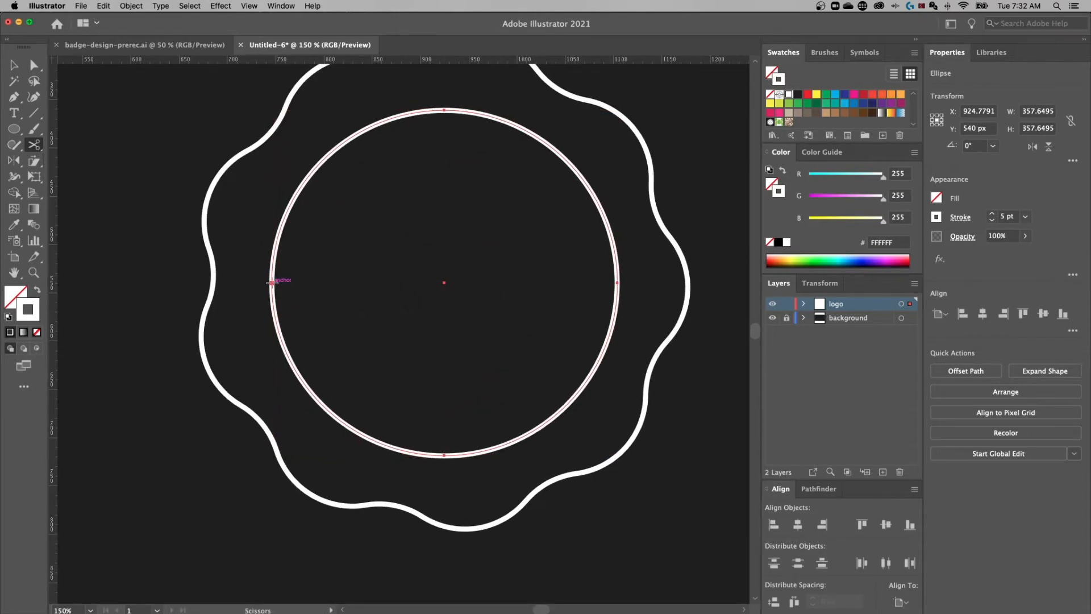
# Cut the inner circle at its left and right anchor points
pyautogui.click(271, 282)
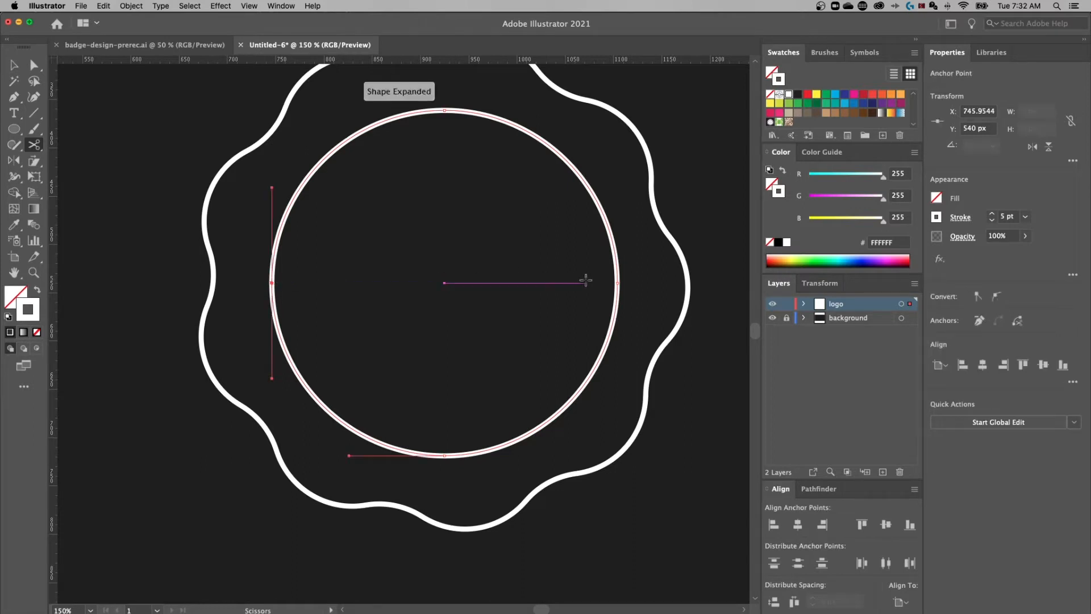
pyautogui.click(617, 283)
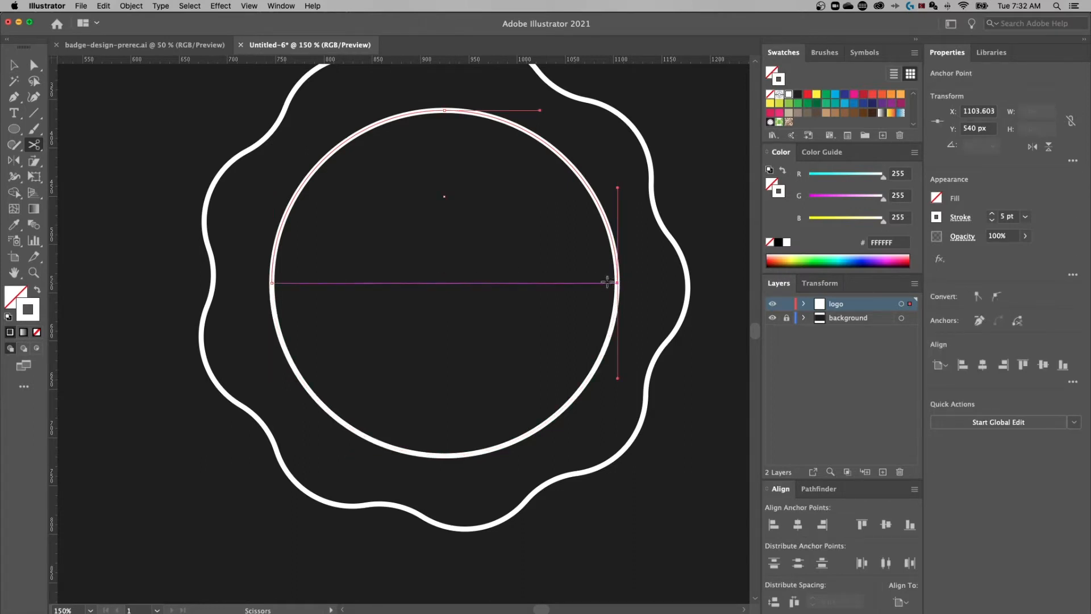
pyautogui.press('v')
pyautogui.click(547, 226)
# Test the cut by dragging the halves apart, undo, and select the top half
pyautogui.moveTo(548, 206); pyautogui.dragTo(538, 230)
pyautogui.moveTo(533, 164); pyautogui.dragTo(533, 148)
pyautogui.moveTo(604, 369); pyautogui.dragTo(639, 385)
pyautogui.press('super+z')
pyautogui.press('super+z')
pyautogui.press('super+z')
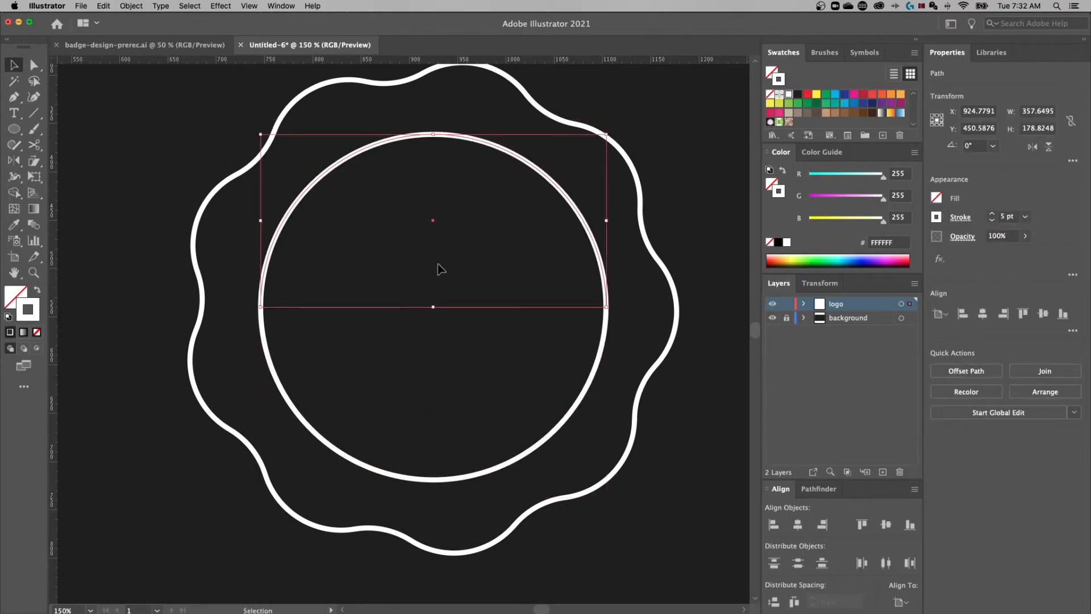
pyautogui.click(254, 225)
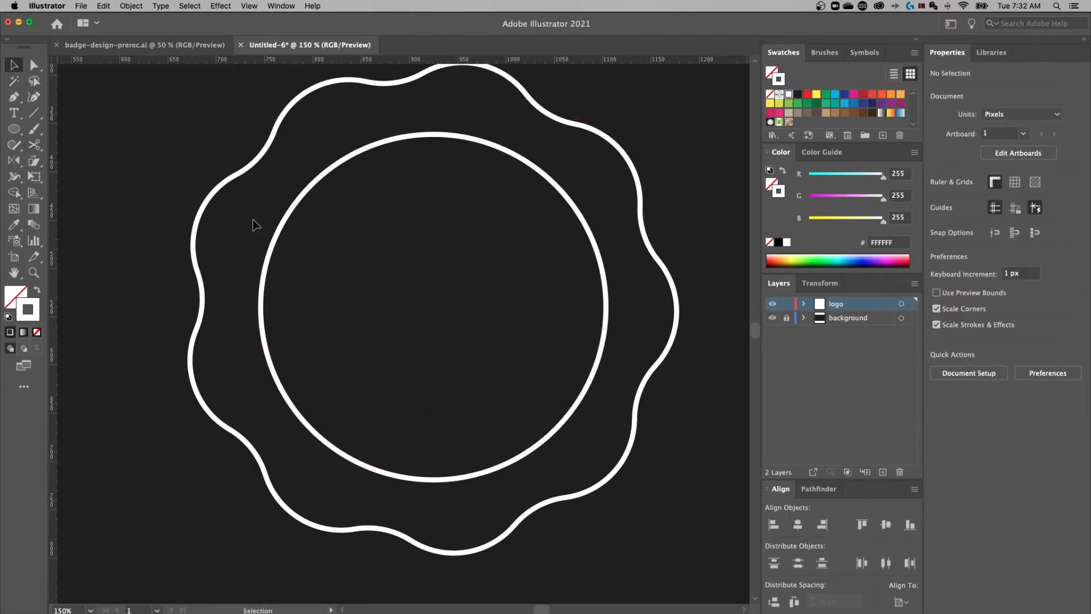
pyautogui.click(296, 210)
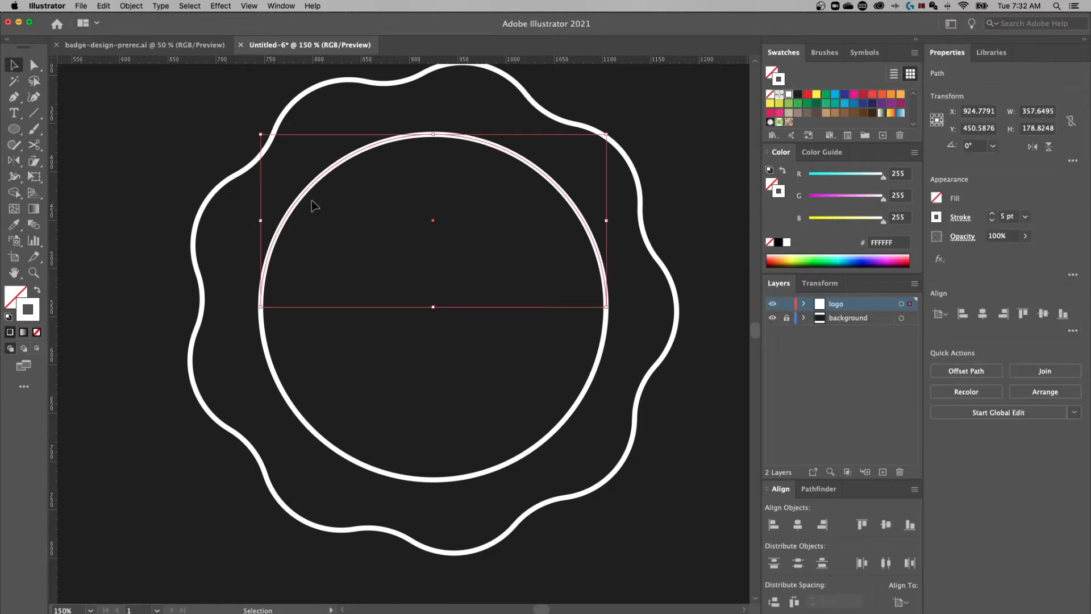
# Add Myriad Pro 12 pt placeholder type along the circle's top half-arc
pyautogui.click(14, 113)
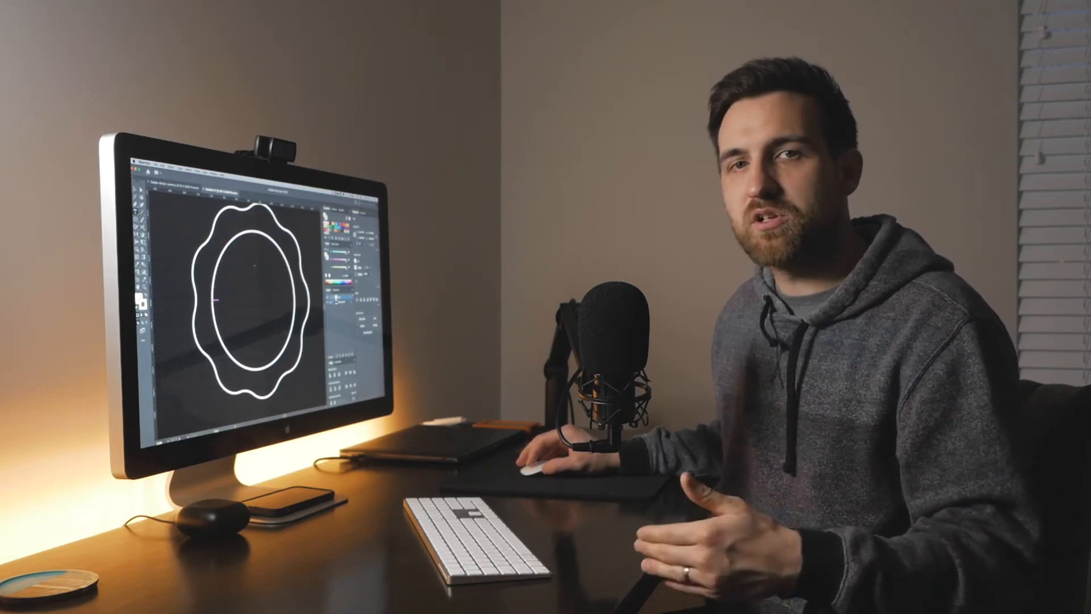
pyautogui.click(213, 300)
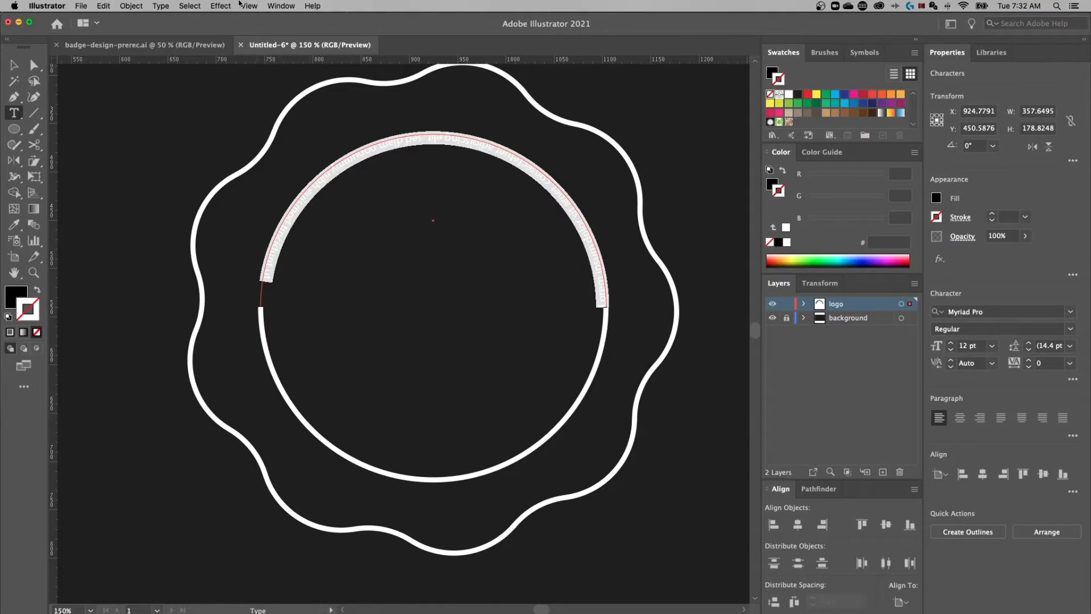
pyautogui.click(250, 5)
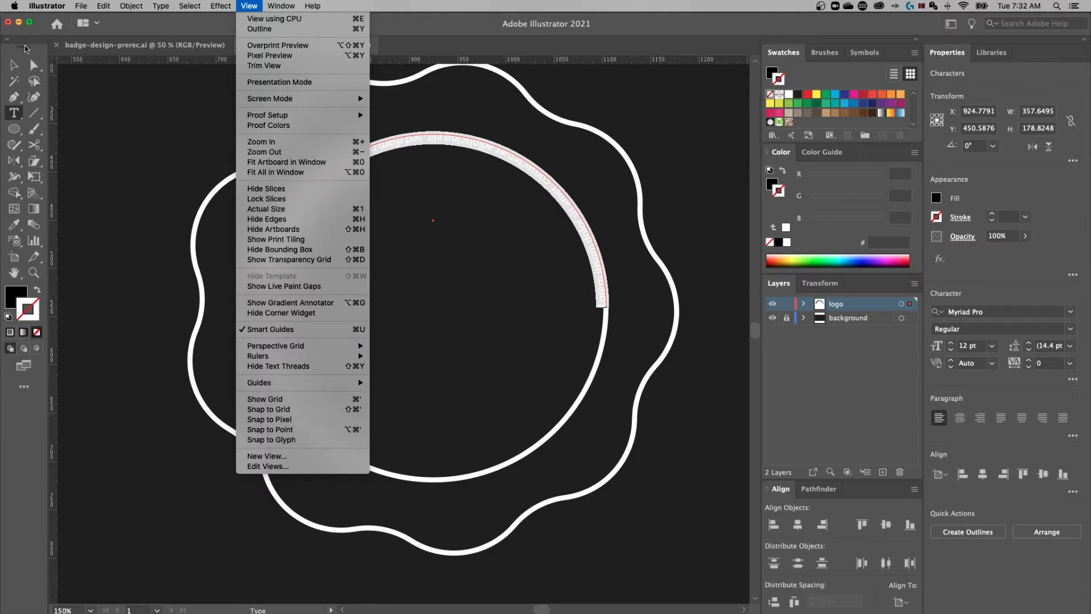
# Select the path text and change its fill to white #FFFFFF
pyautogui.click(15, 67)
pyautogui.click(16, 66)
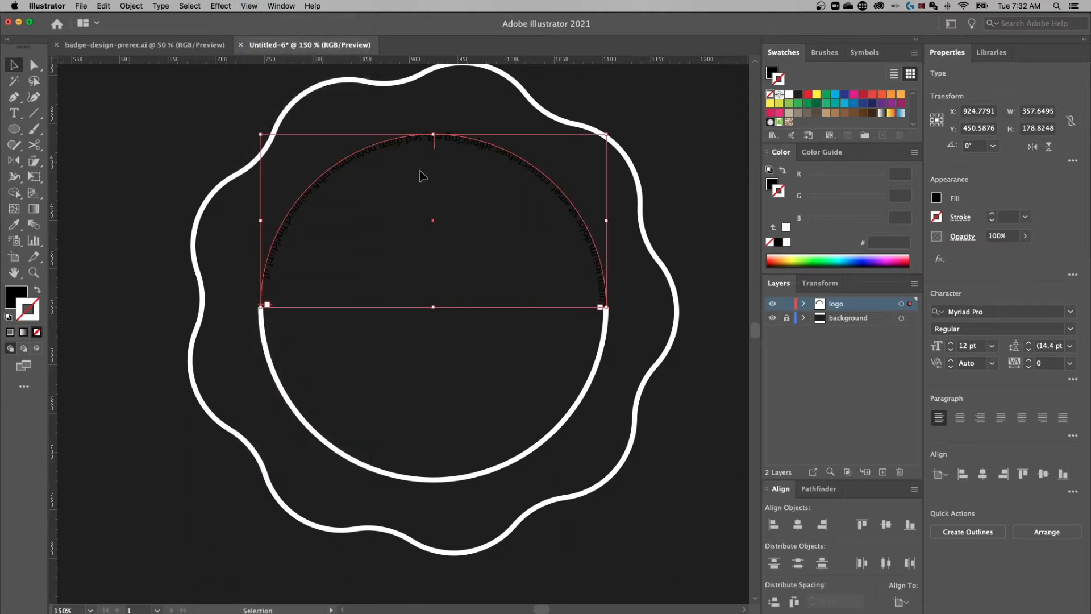
pyautogui.click(433, 222)
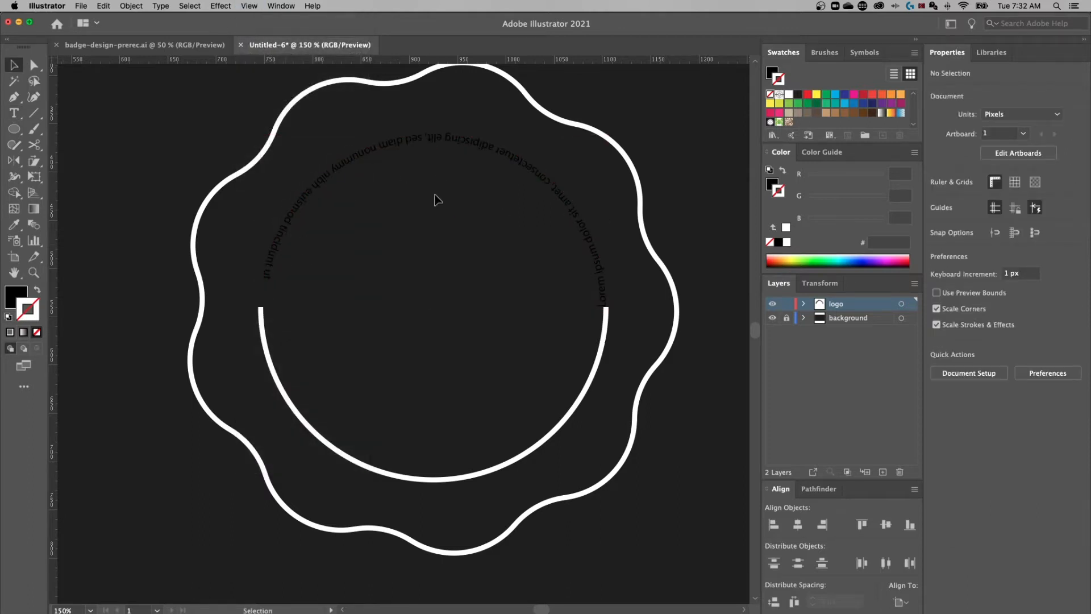
pyautogui.click(458, 136)
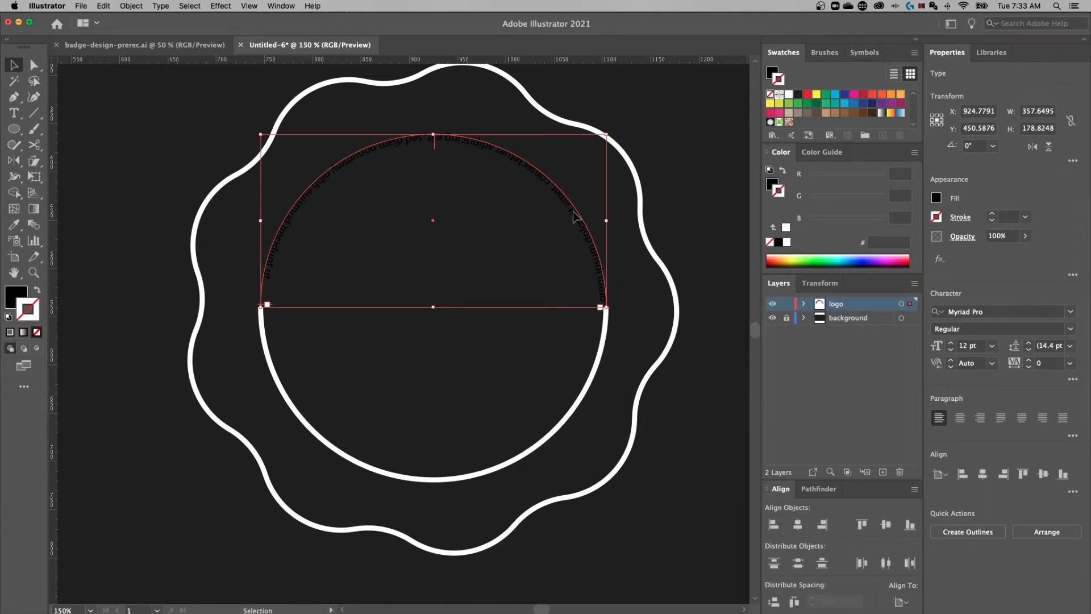
pyautogui.click(12, 291)
pyautogui.doubleClick(23, 302)
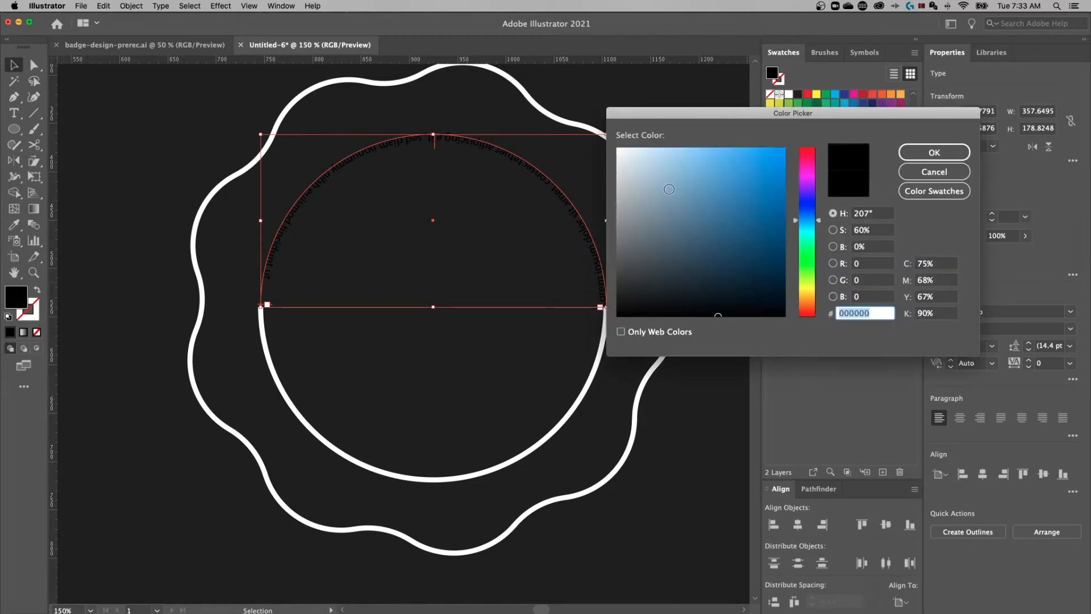
pyautogui.moveTo(668, 190); pyautogui.dragTo(611, 141)
pyautogui.click(942, 153)
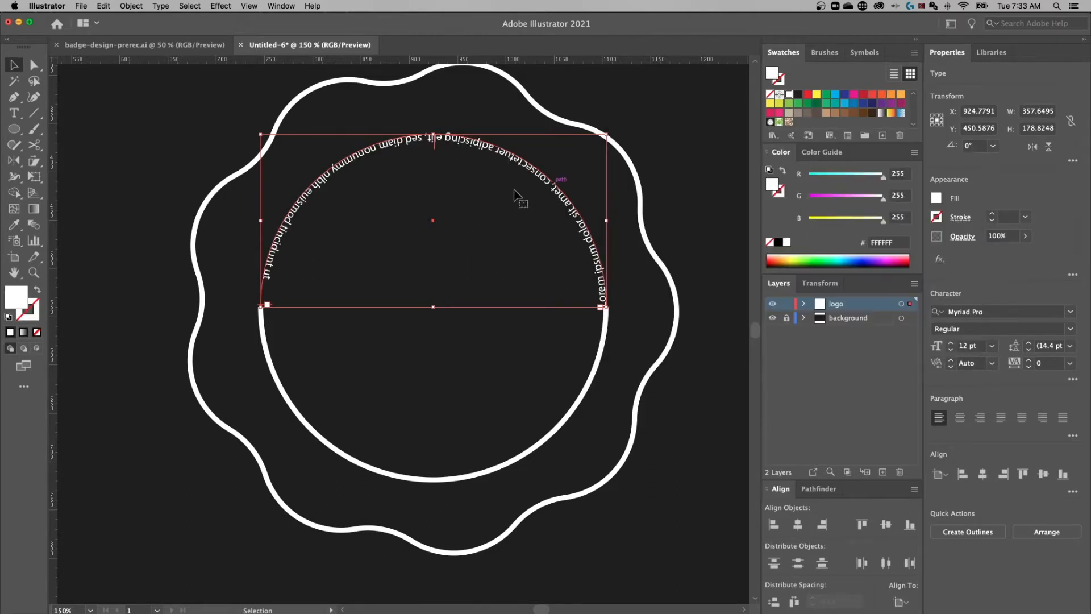
pyautogui.click(15, 113)
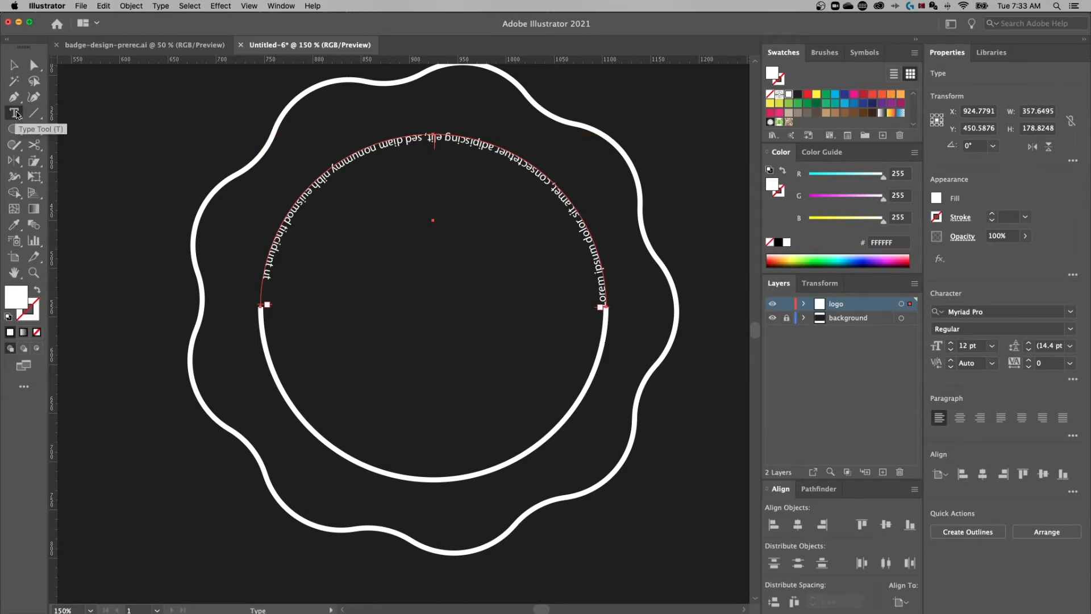
# Select the arc text and open its path text options, closing them unchanged
pyautogui.press('v')
pyautogui.doubleClick(14, 113)
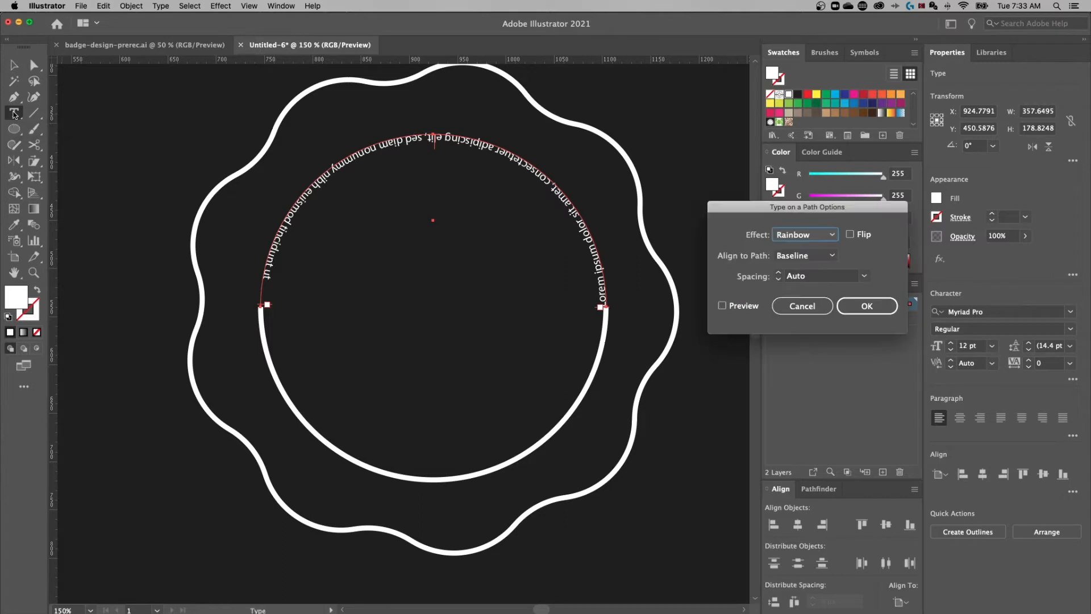
pyautogui.moveTo(815, 214); pyautogui.dragTo(435, 235)
pyautogui.click(421, 333)
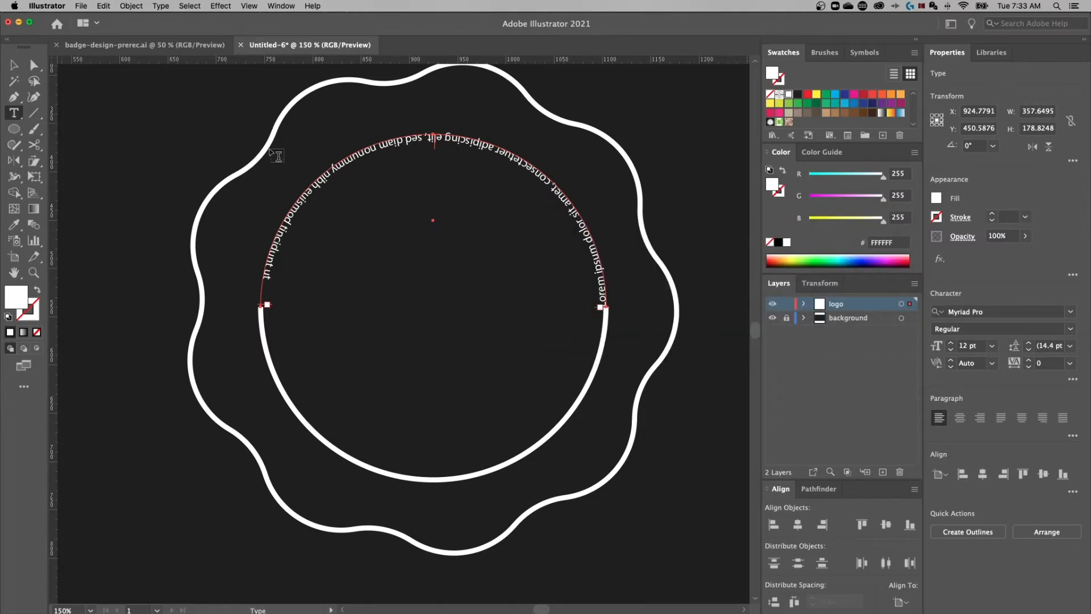
# Flip the arc text upright, keeping the Rainbow effect with Center alignment to the path
pyautogui.click(161, 6)
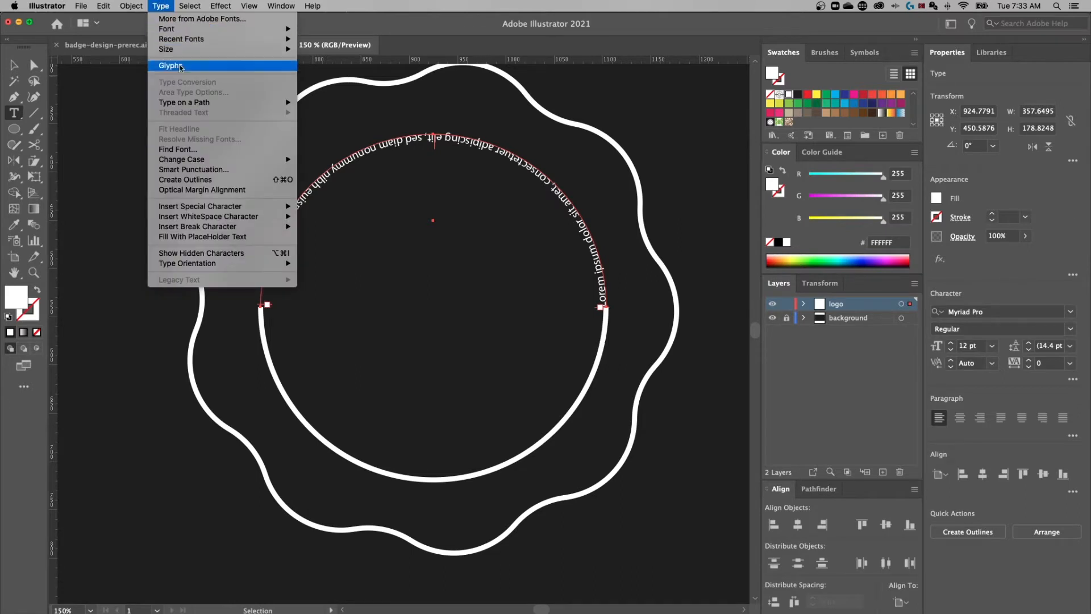
pyautogui.moveTo(241, 102)
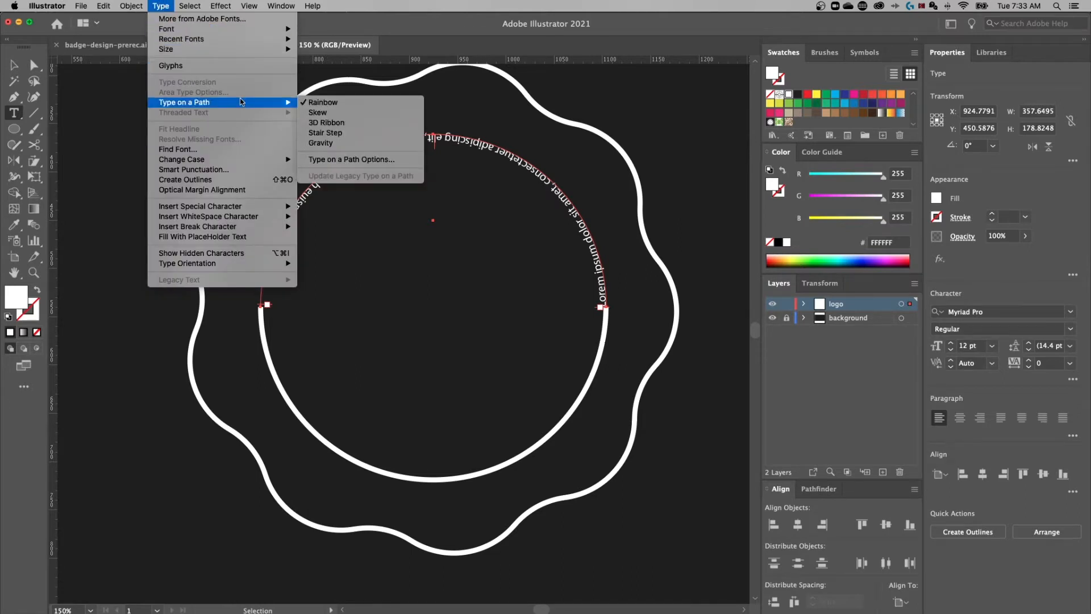
pyautogui.click(352, 159)
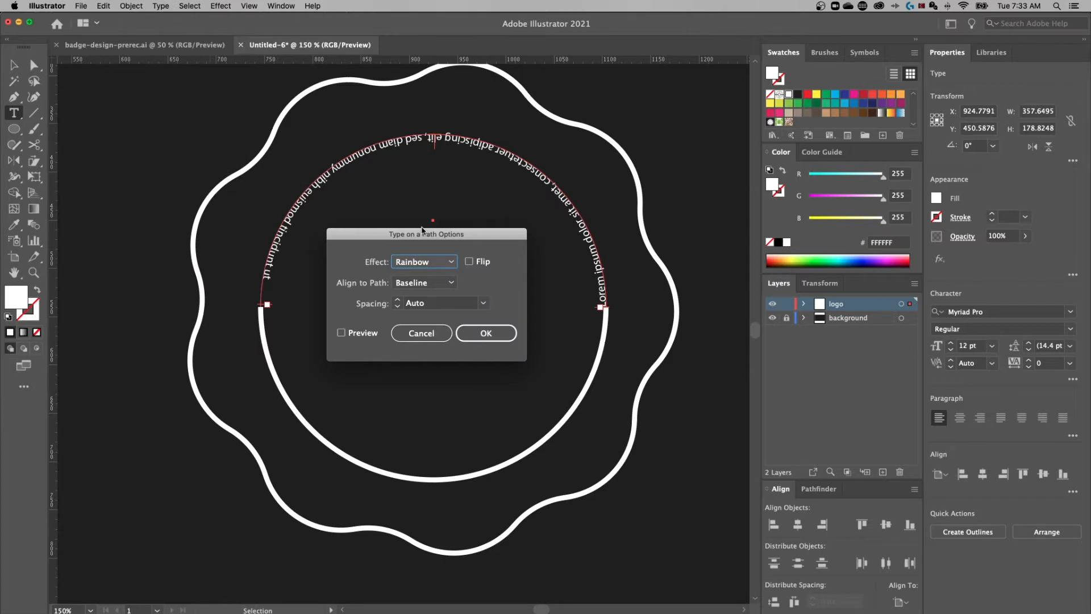
pyautogui.click(347, 322)
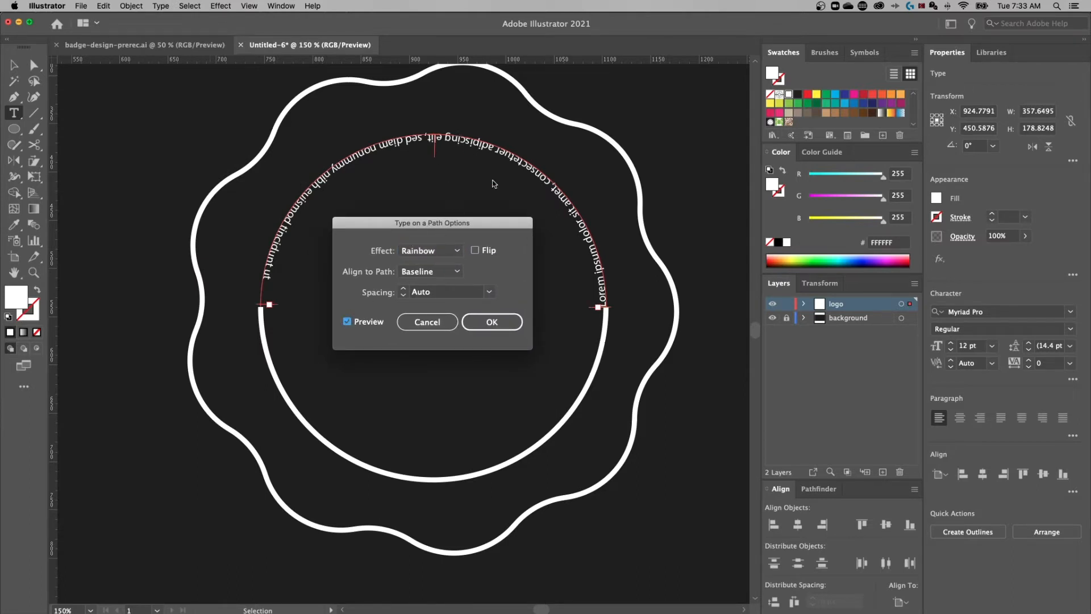
pyautogui.click(475, 251)
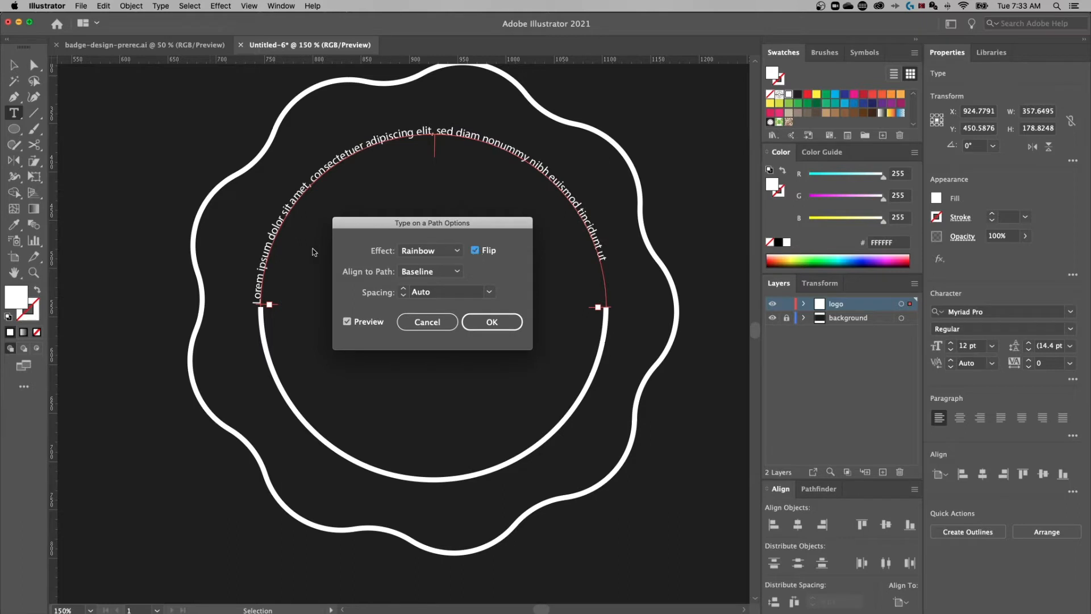
pyautogui.click(450, 253)
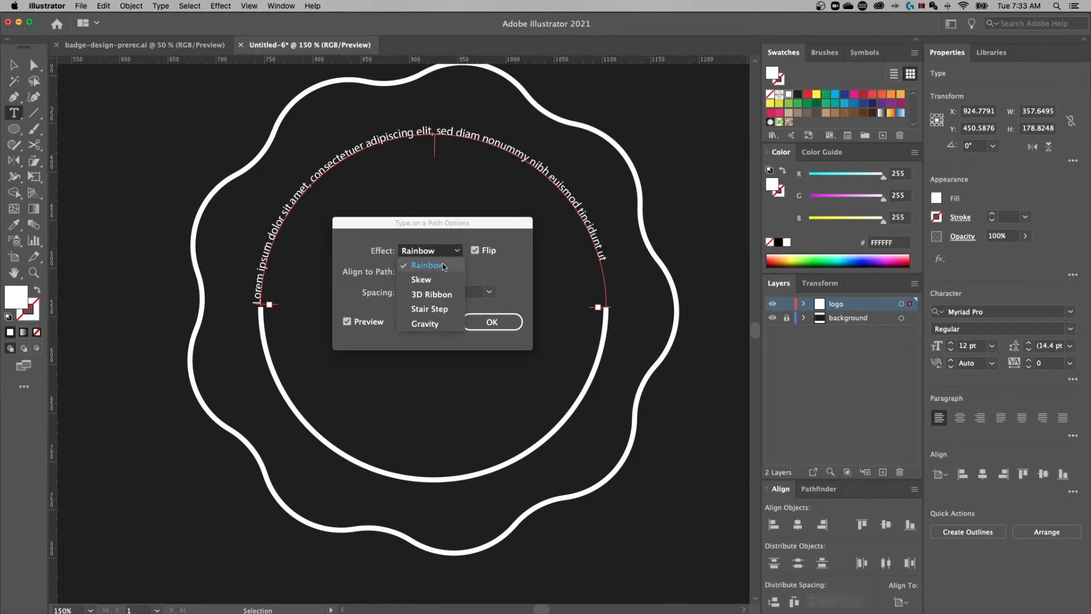
pyautogui.click(444, 266)
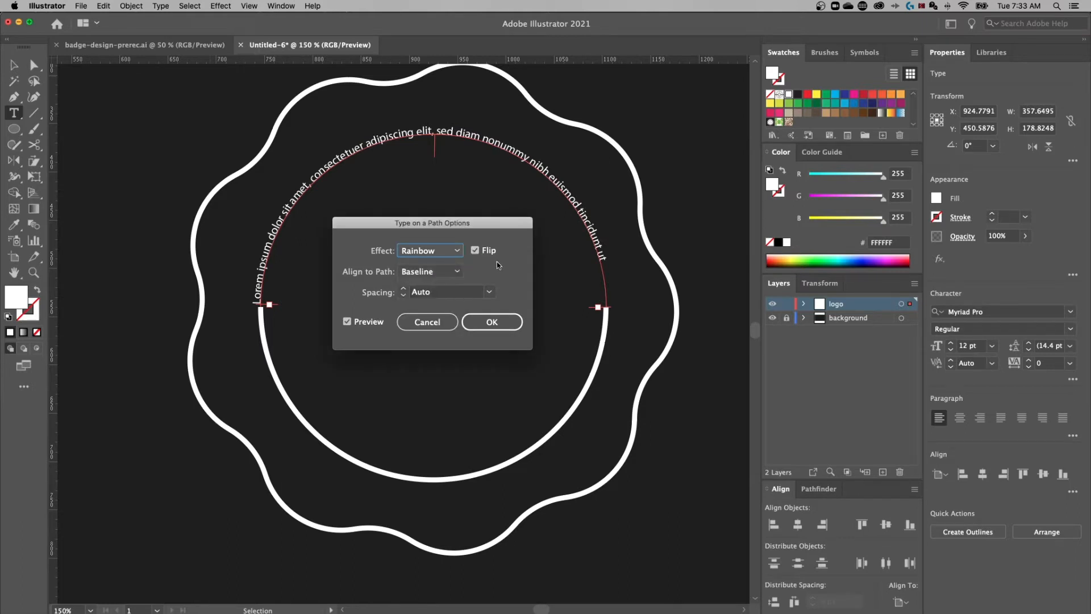
pyautogui.click(447, 271)
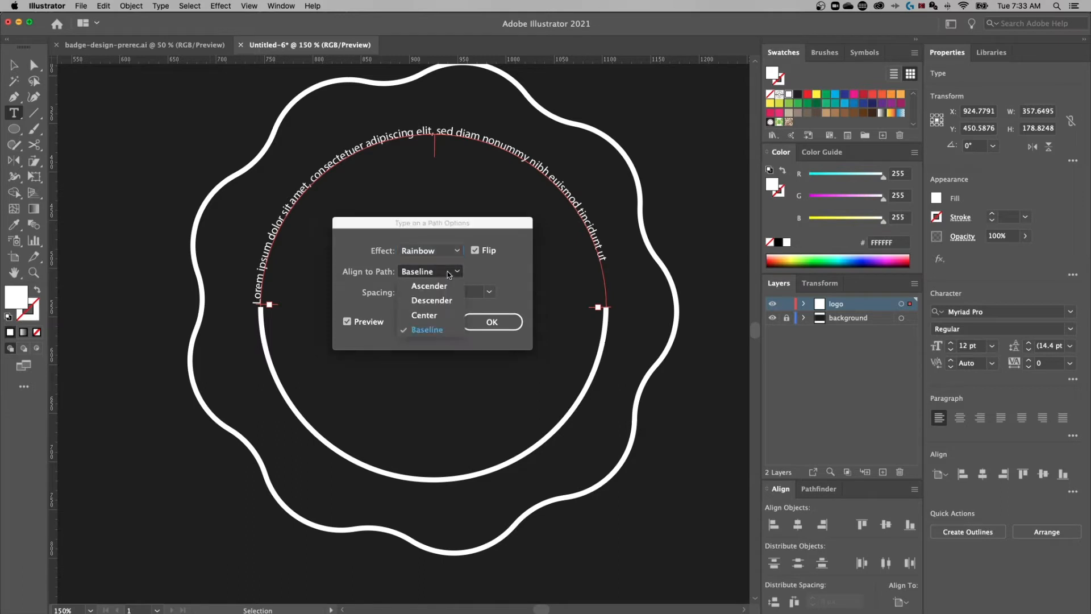
pyautogui.click(442, 316)
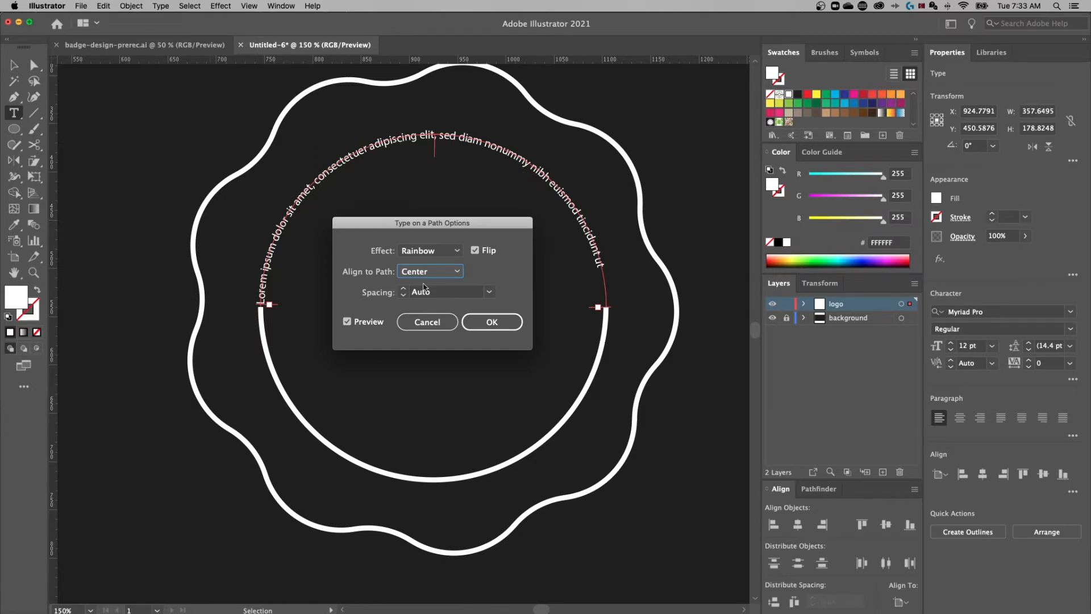
pyautogui.click(499, 321)
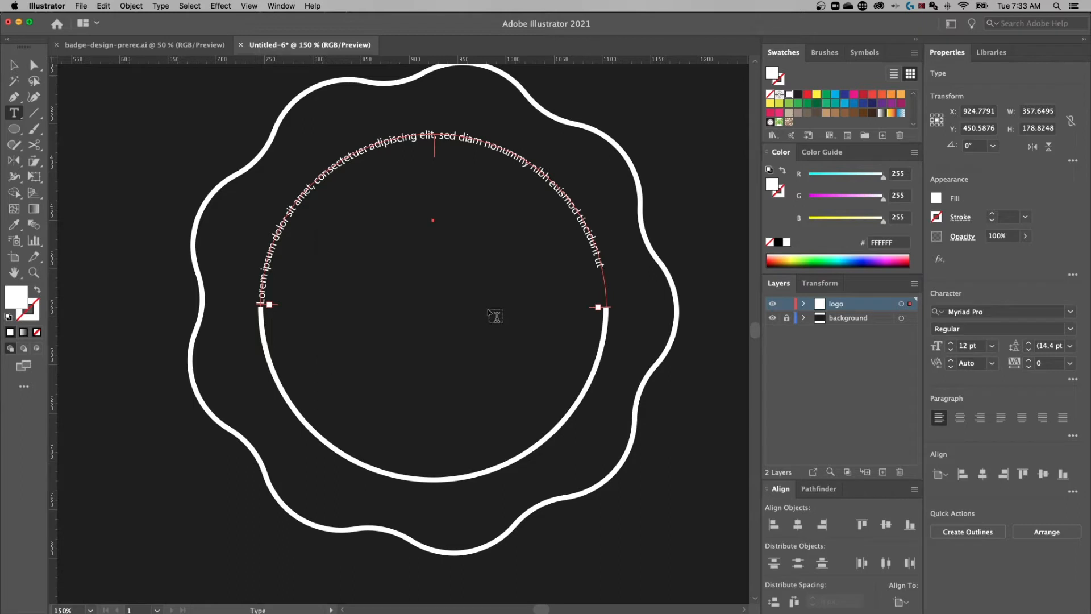
# Replace the placeholder arc text with the badge owner's full name
pyautogui.click(424, 135)
pyautogui.press('super+a')
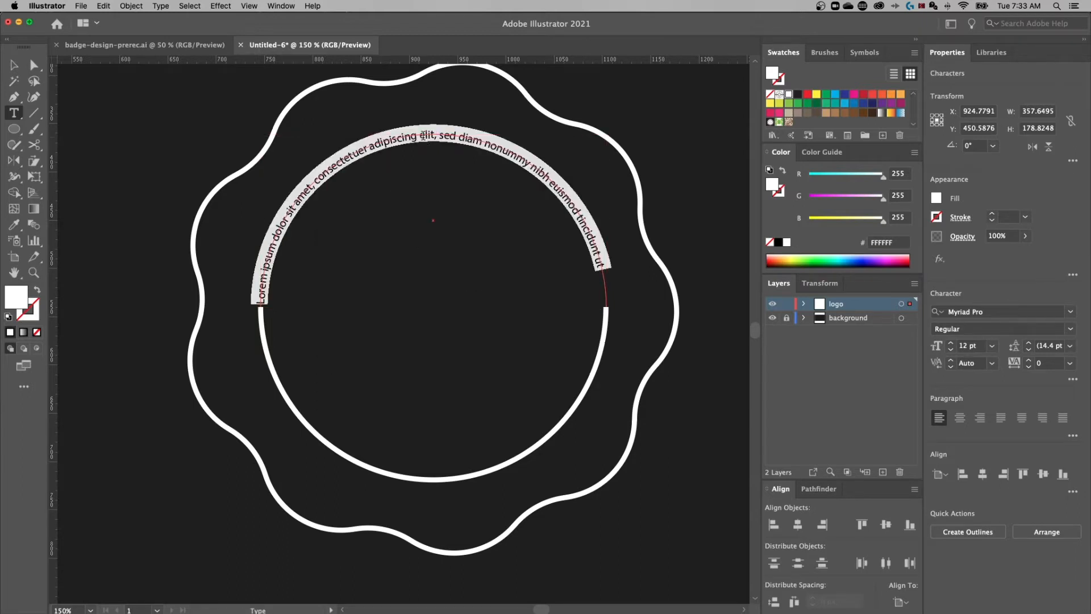
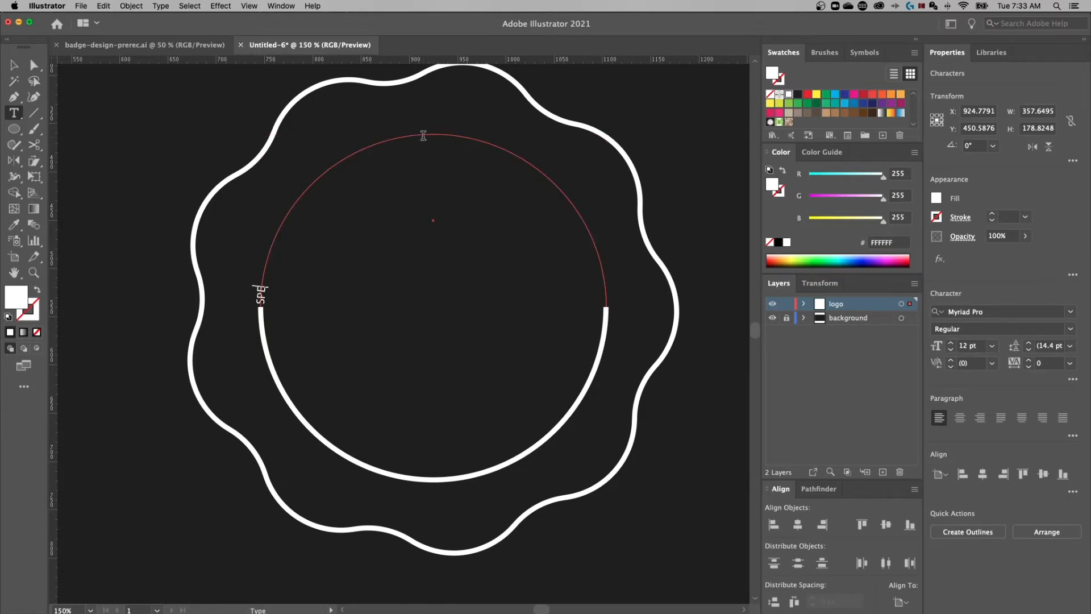
pyautogui.press('Escape')
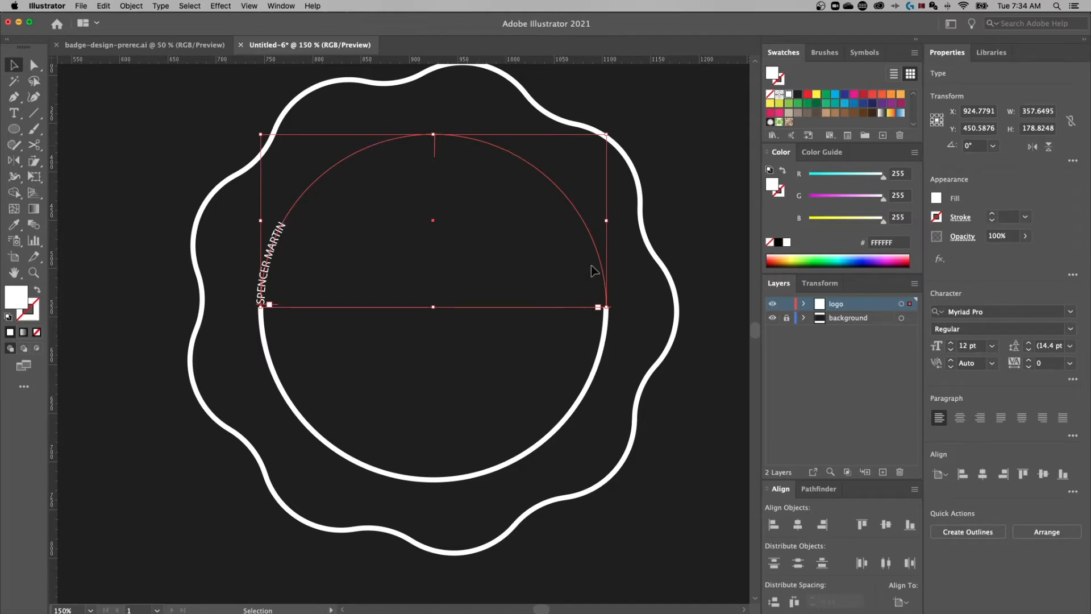
# Set the name in Trade Gothic Next LT Pro Bold Condensed
pyautogui.click(1026, 312)
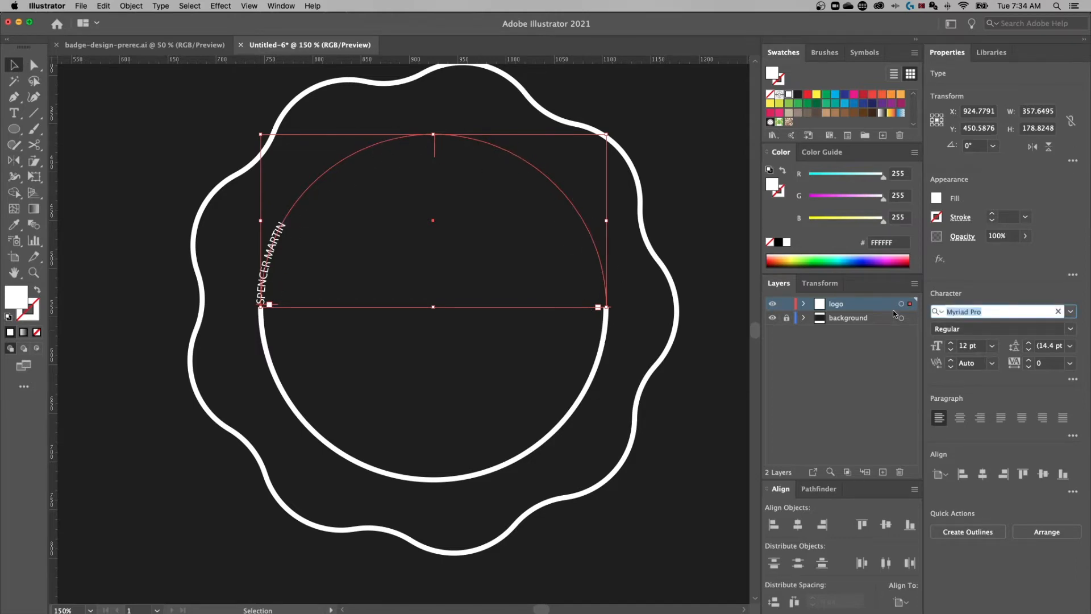
pyautogui.write('trade')
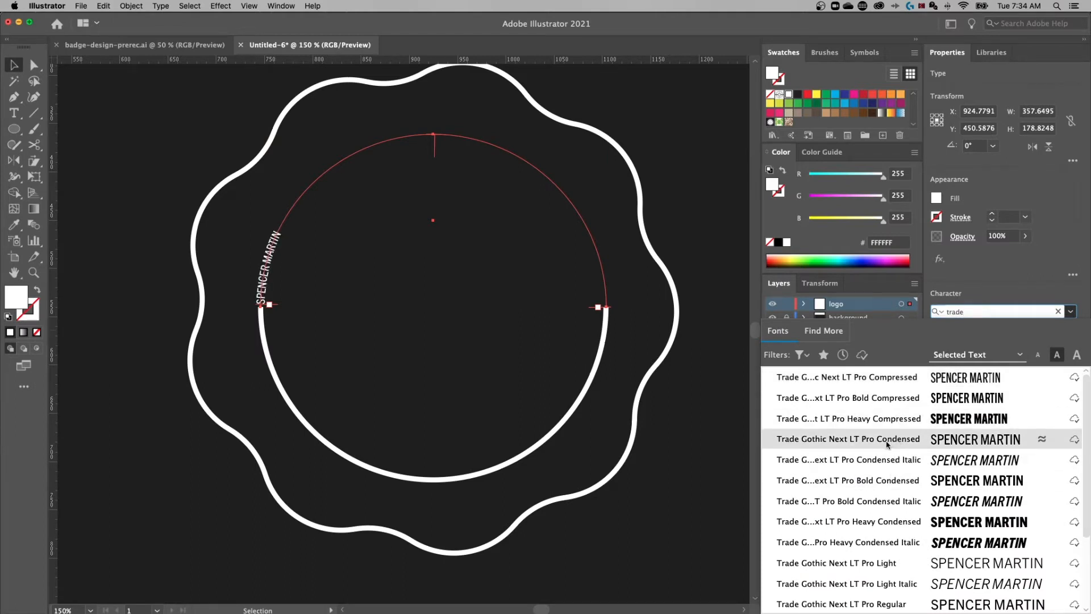
pyautogui.click(896, 480)
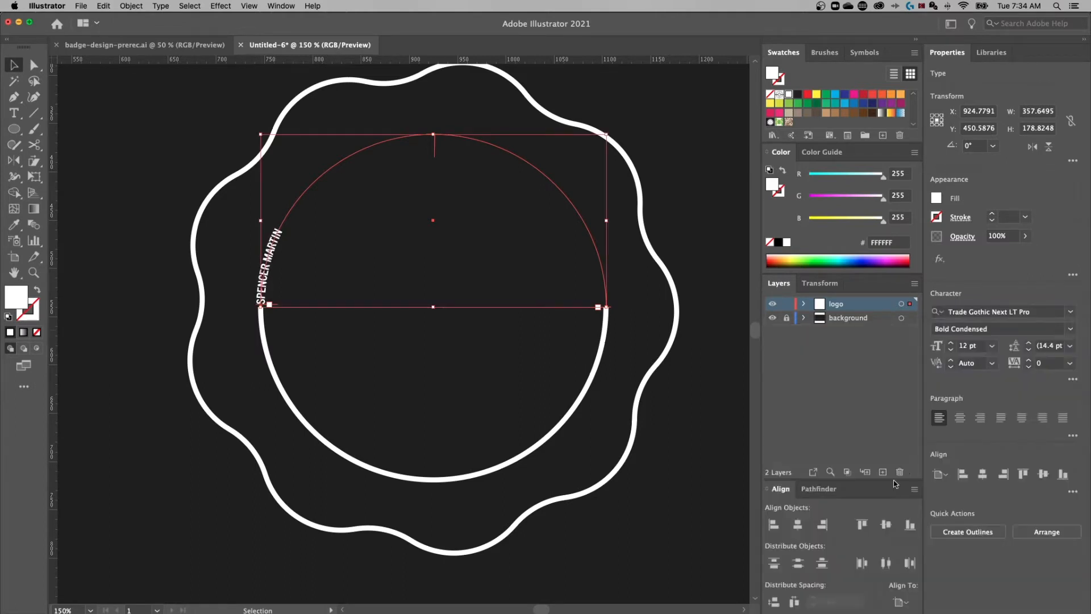
# Centre-align the arc name and set its font size to 34 pt
pyautogui.click(960, 420)
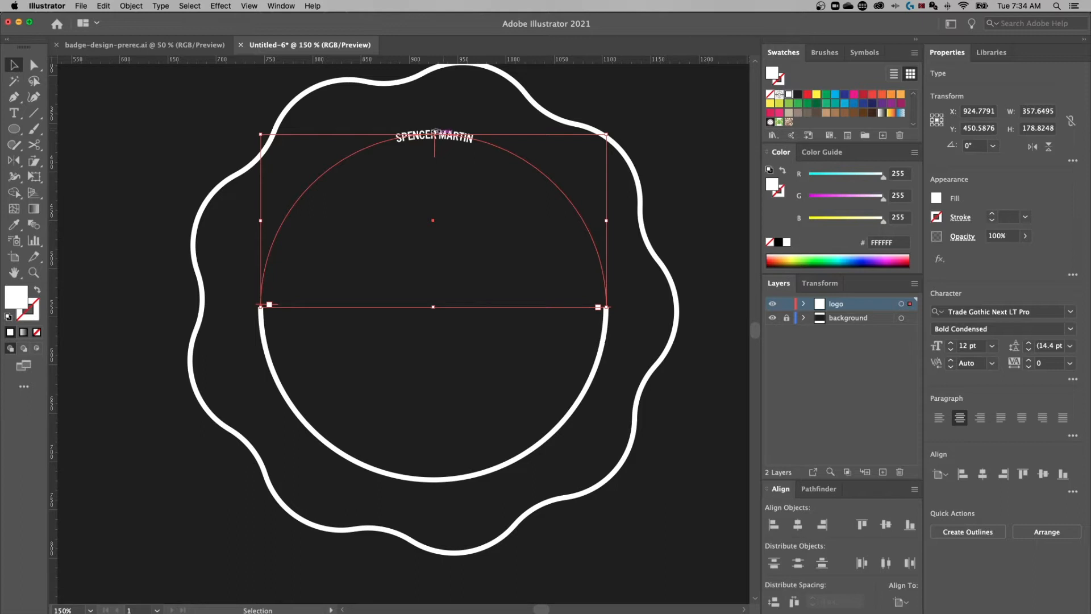
pyautogui.click(969, 345)
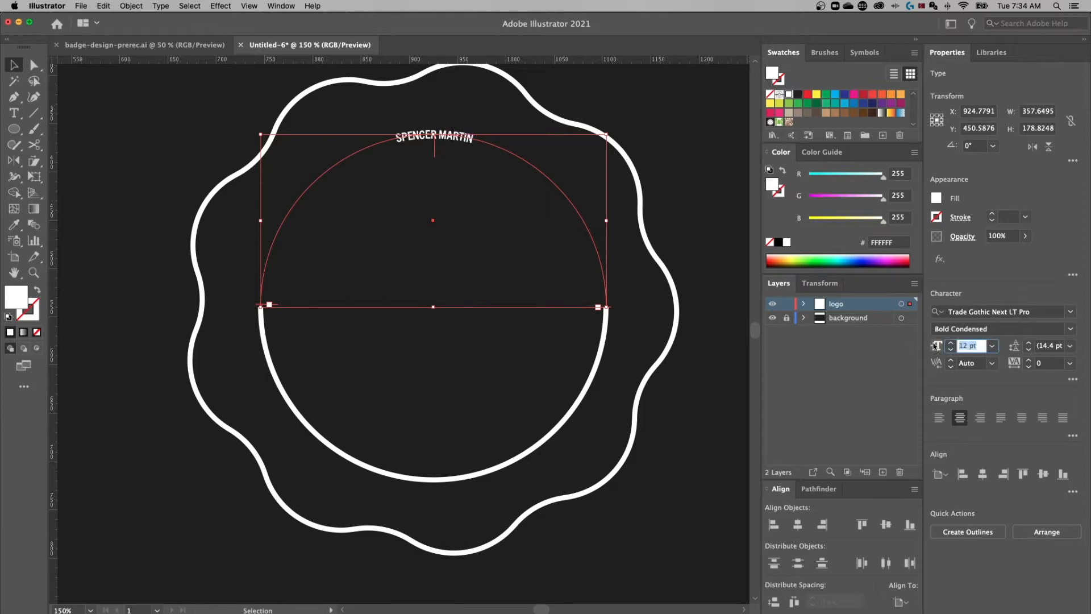
pyautogui.write('34')
pyautogui.press('Return')
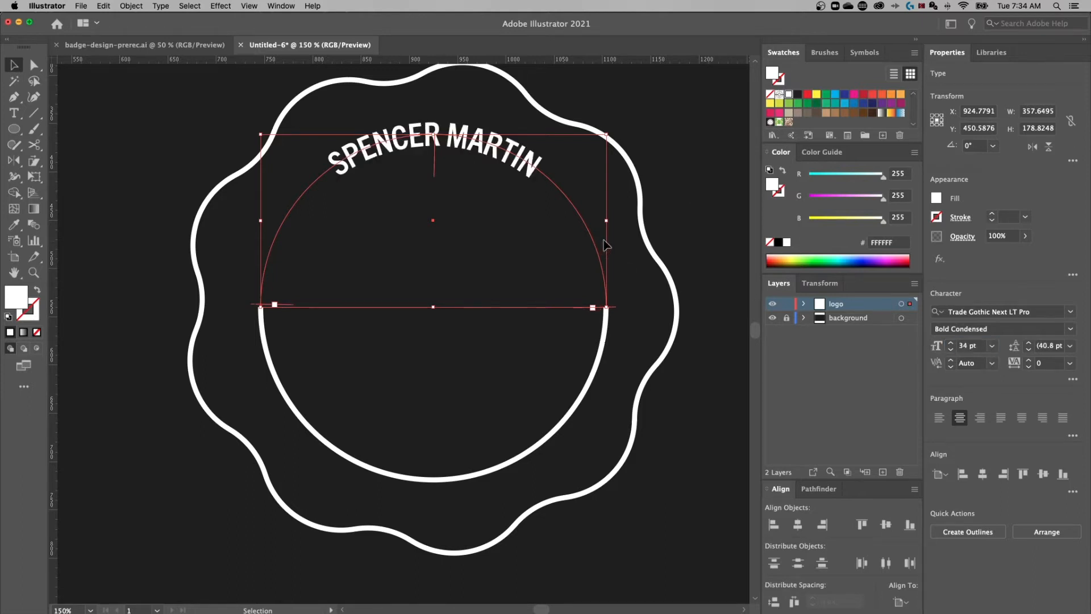
pyautogui.press('a')
pyautogui.press('super+minus')
pyautogui.press('super+minus')
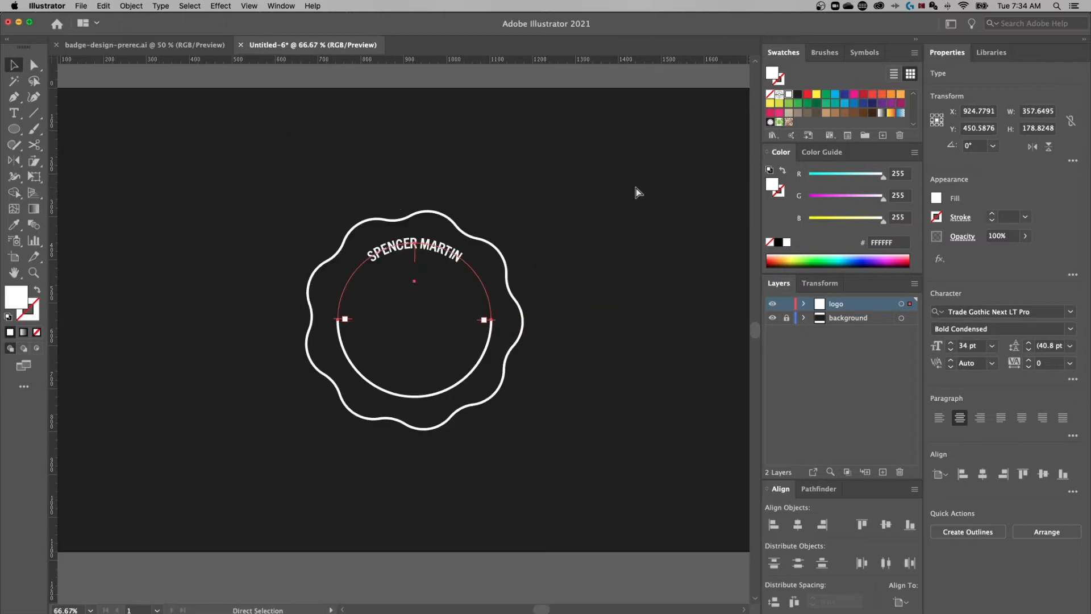
pyautogui.press('v')
pyautogui.press('super+plus')
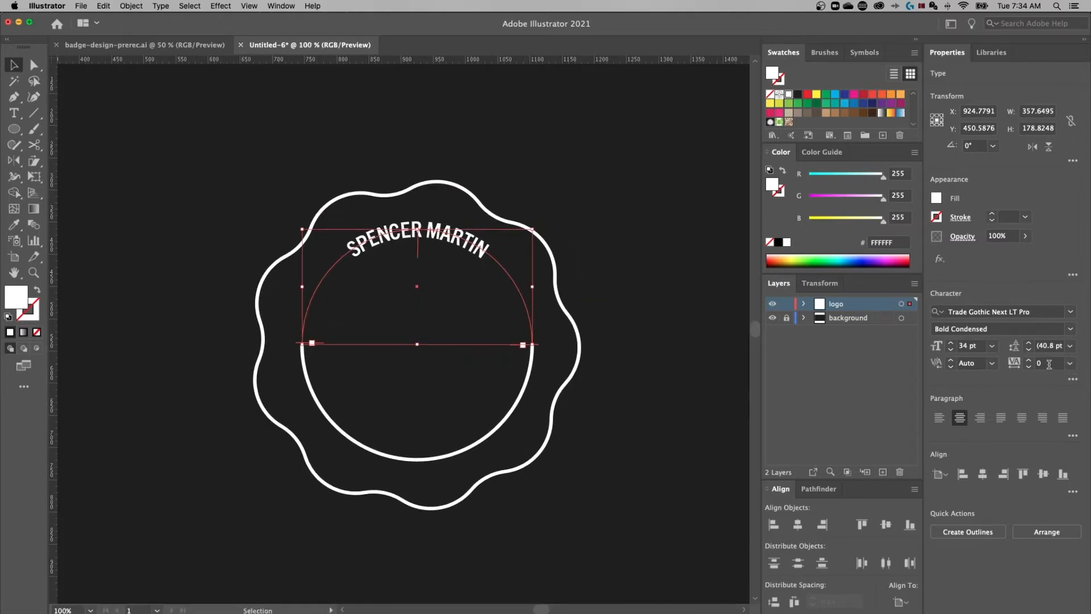
# Set the name's tracking to 300 and deselect it
pyautogui.click(1029, 363)
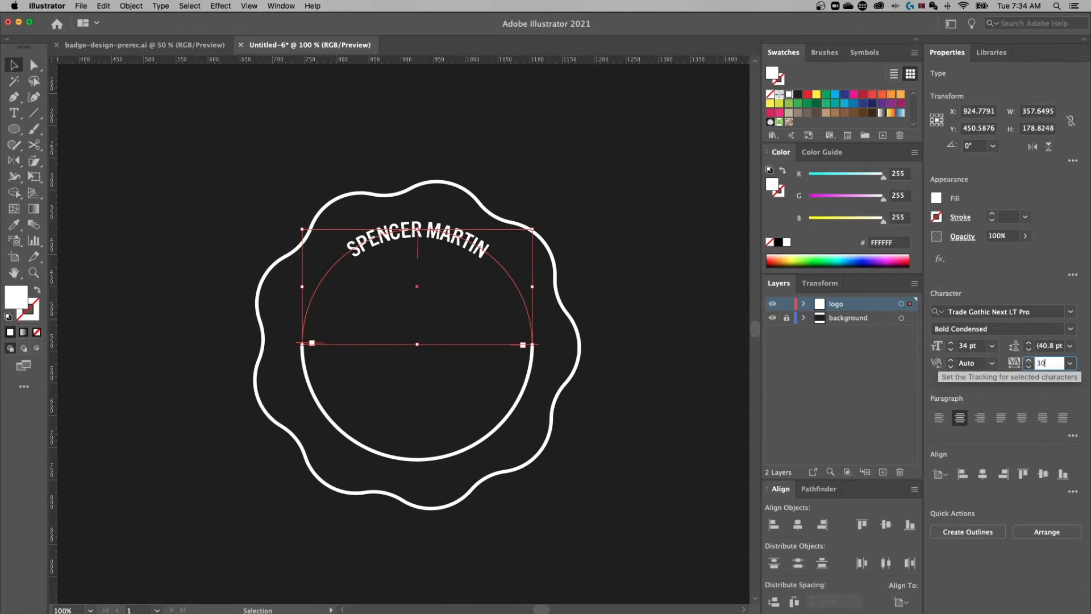
pyautogui.press('Return')
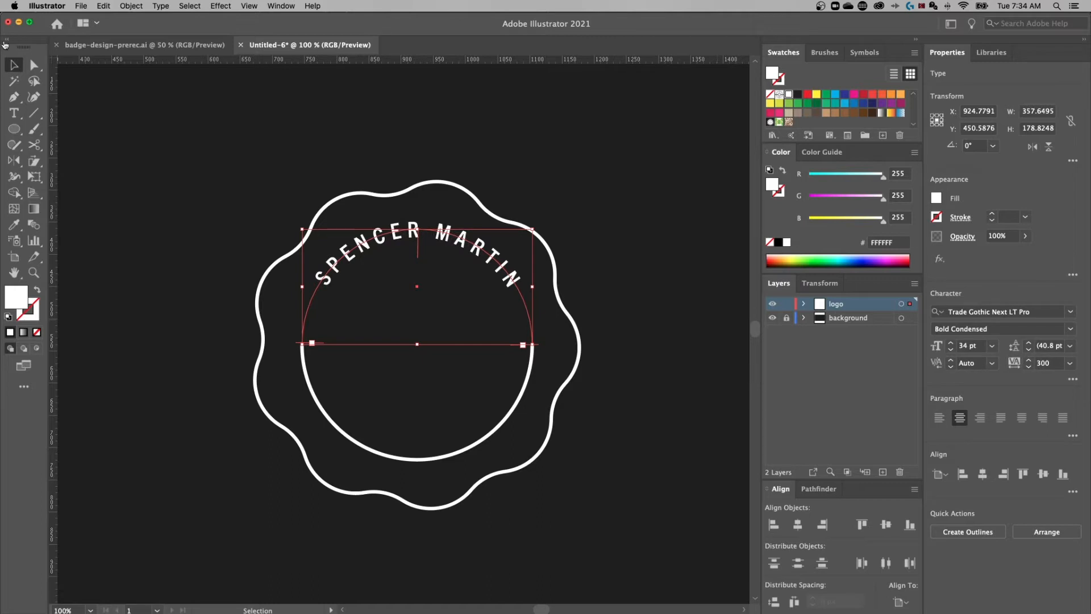
pyautogui.click(525, 163)
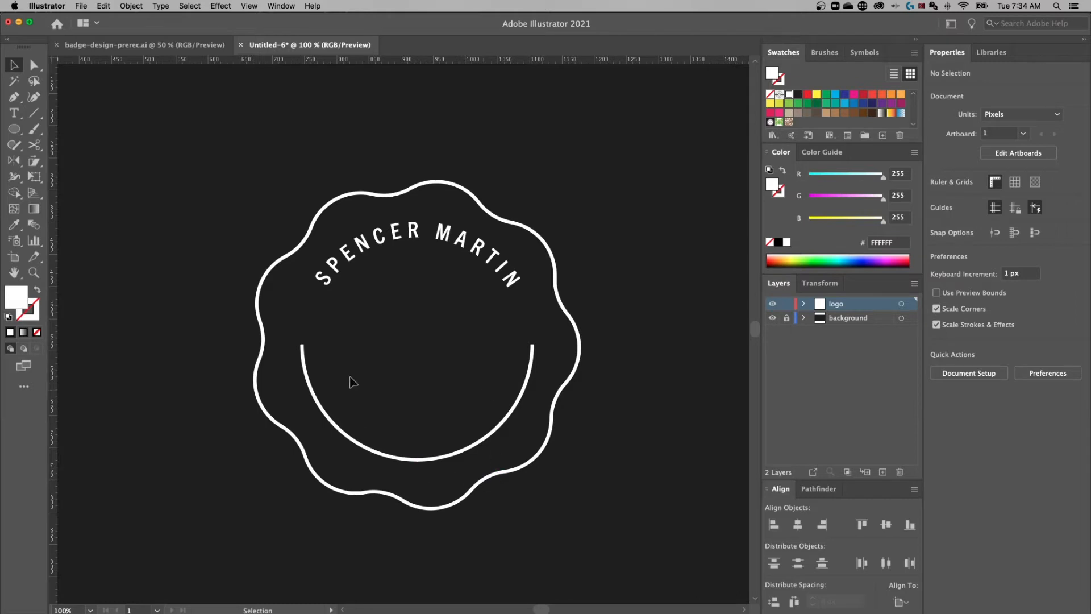
# Add 'GRAPHIC DESIGNER' as path text along the lower arc of the circle
pyautogui.press('t')
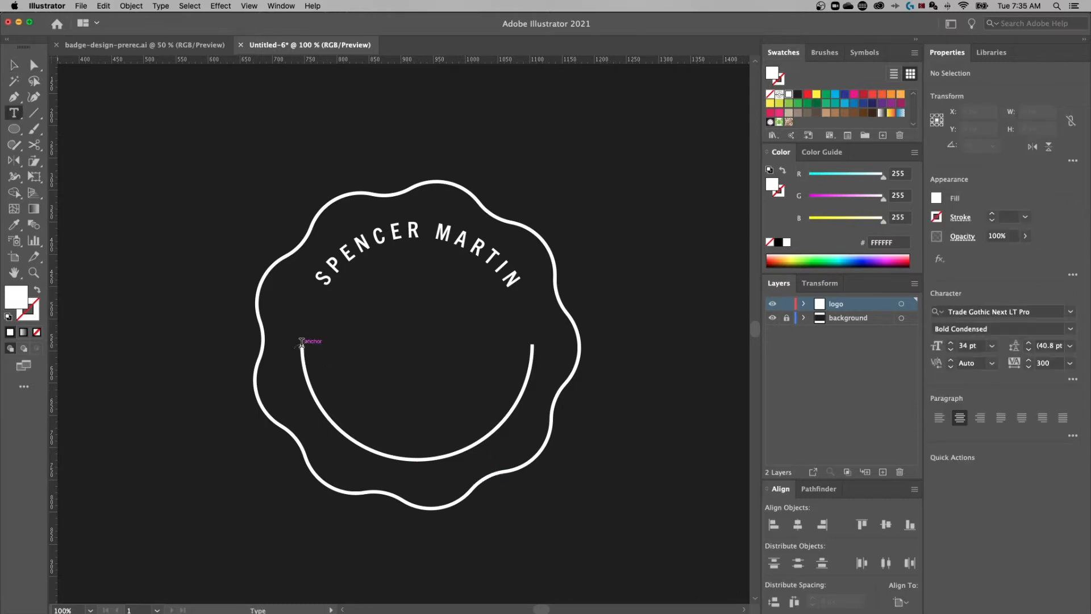
pyautogui.click(303, 341)
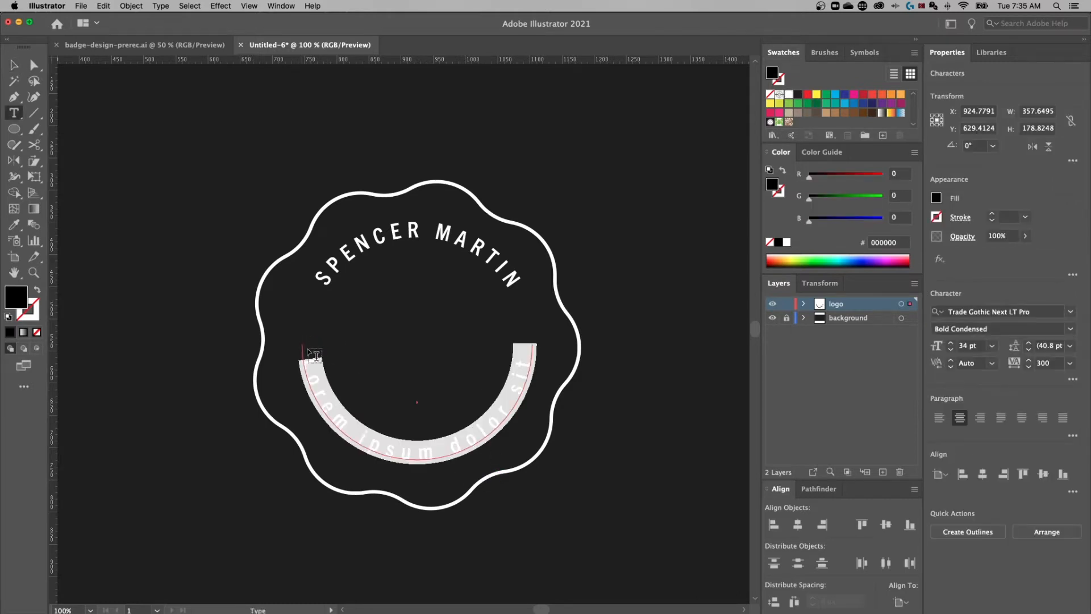
pyautogui.write('GRA')
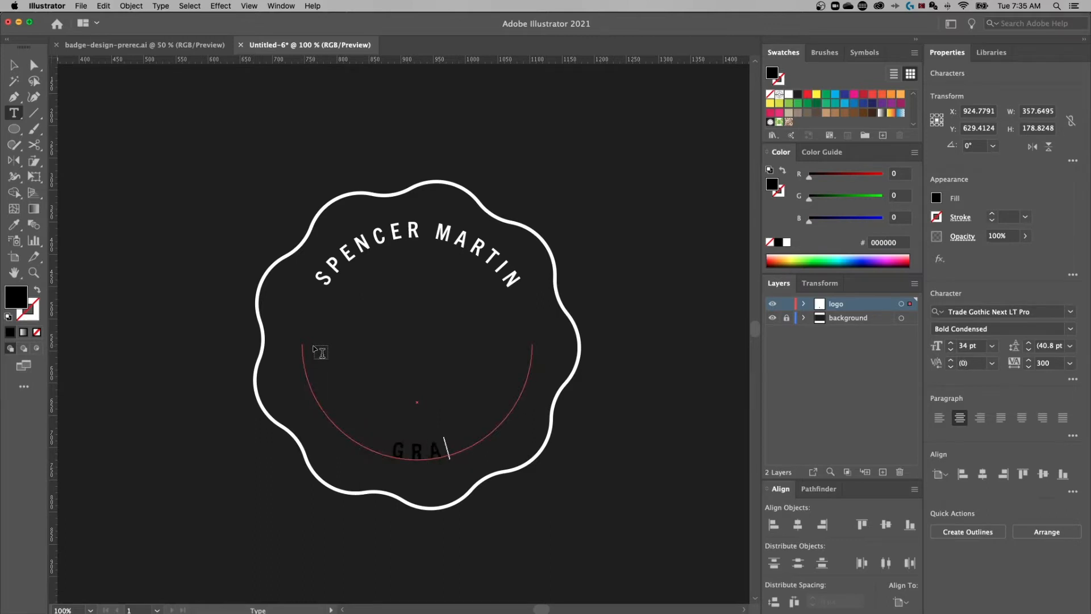
pyautogui.write('PHIC DESIGNER')
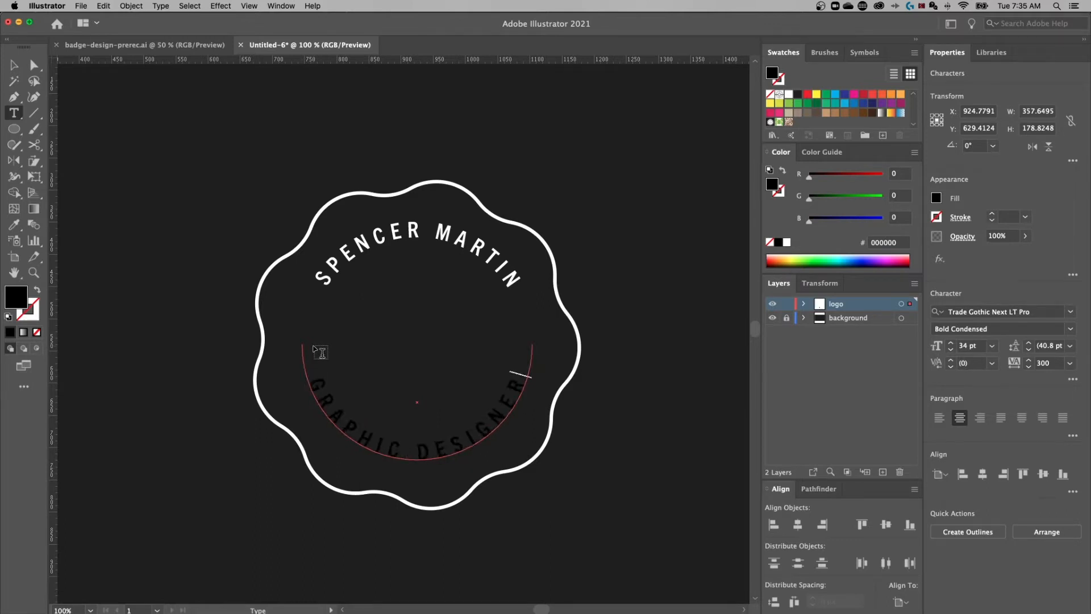
# Fill the GRAPHIC DESIGNER text white (FFFFFF) and deselect it
pyautogui.press('super+a')
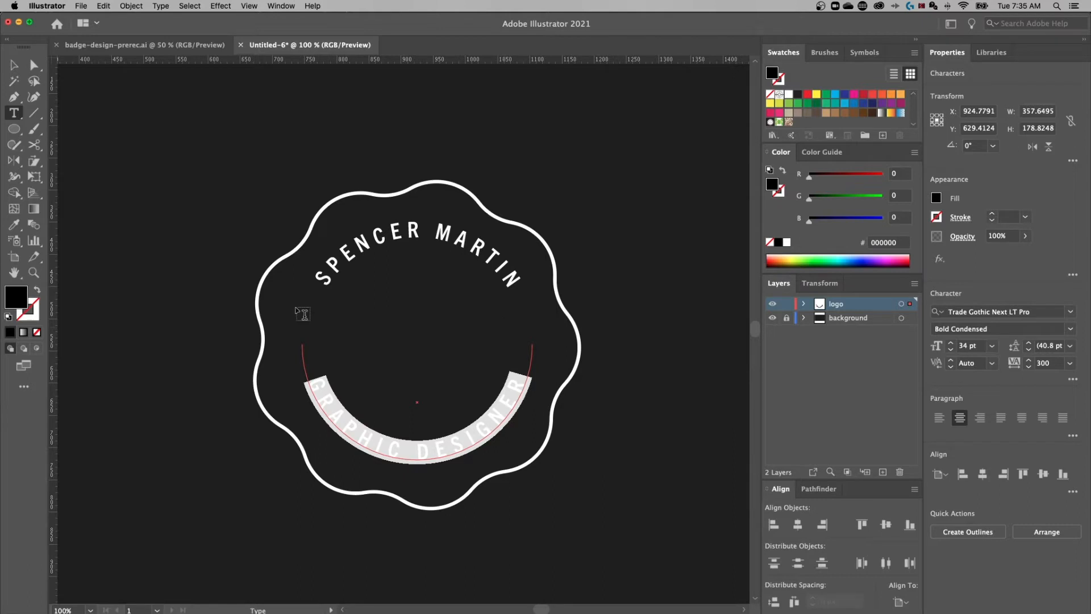
pyautogui.doubleClick(17, 297)
pyautogui.moveTo(737, 157); pyautogui.dragTo(582, 139)
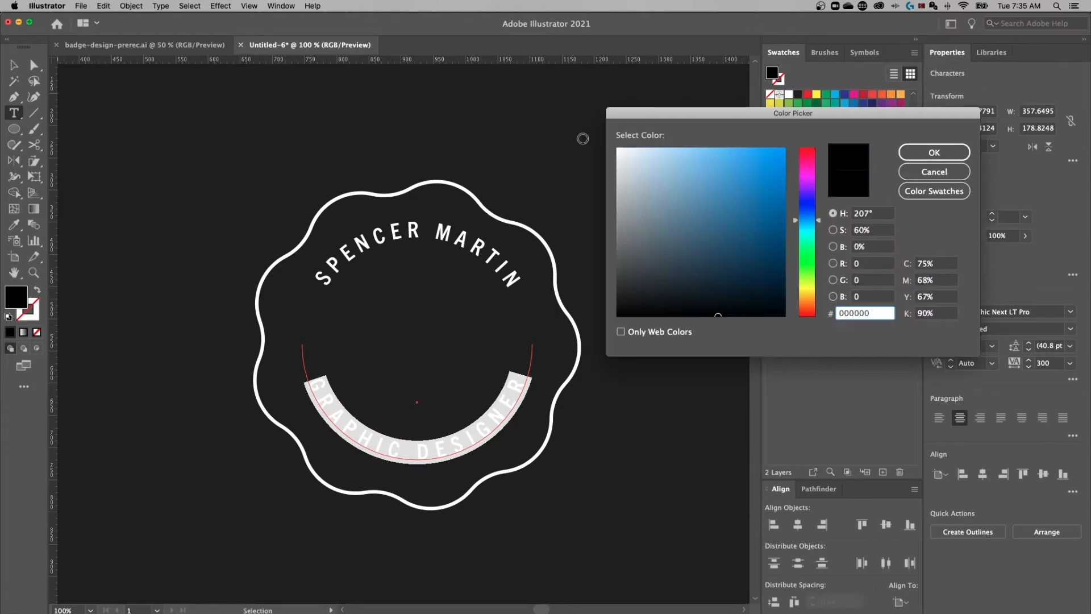
pyautogui.press('Return')
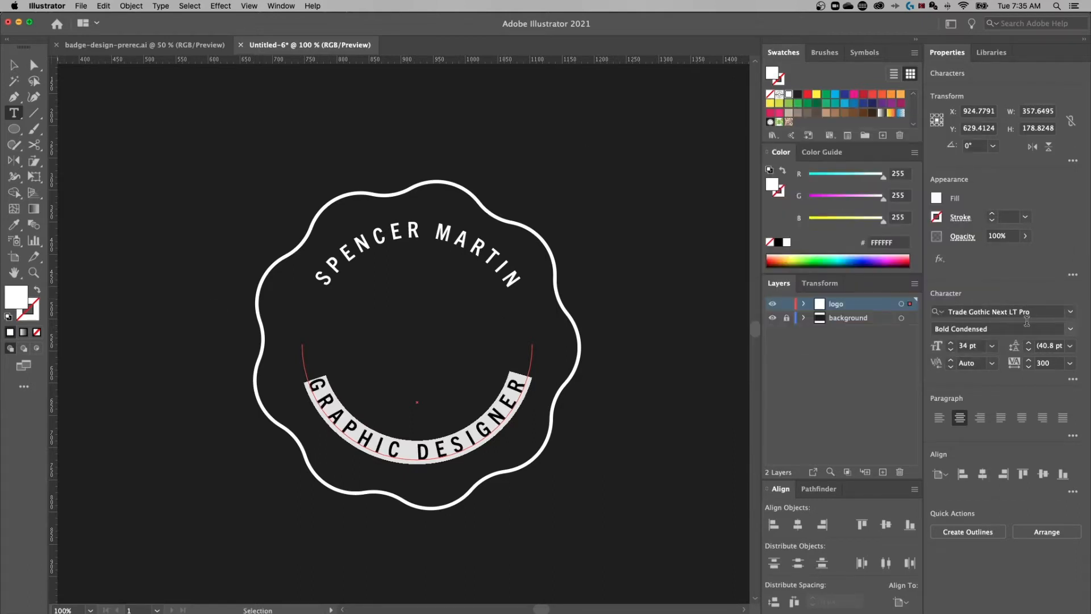
pyautogui.click(1052, 362)
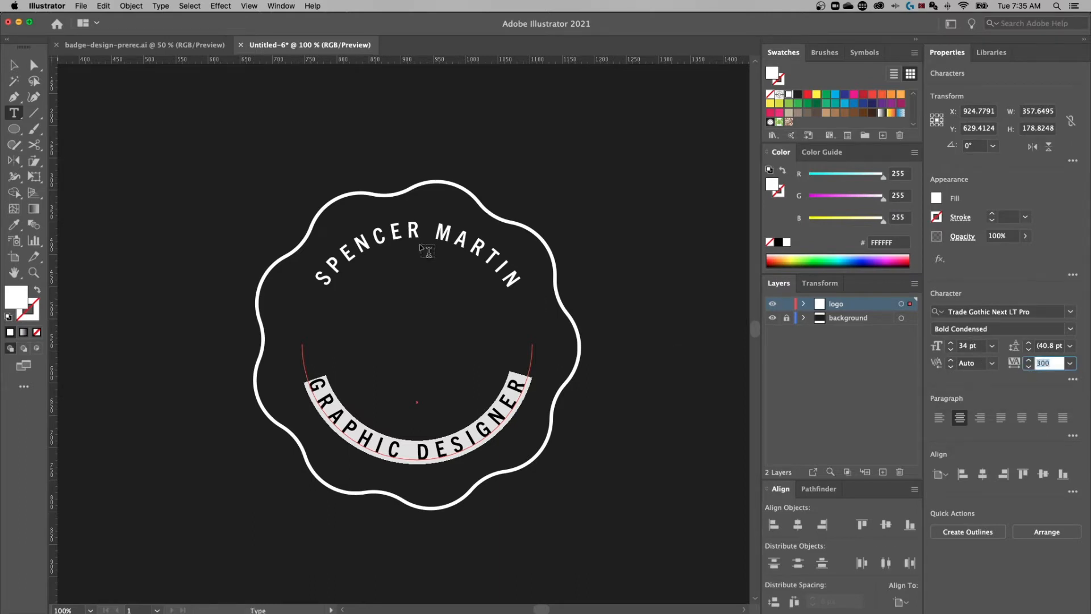
pyautogui.click(14, 65)
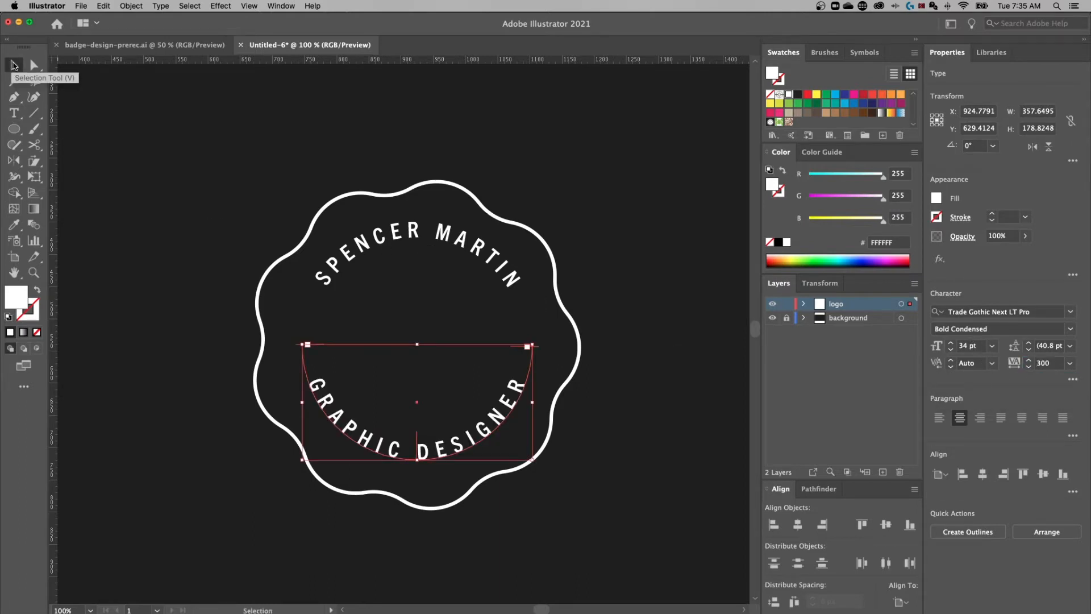
pyautogui.click(684, 314)
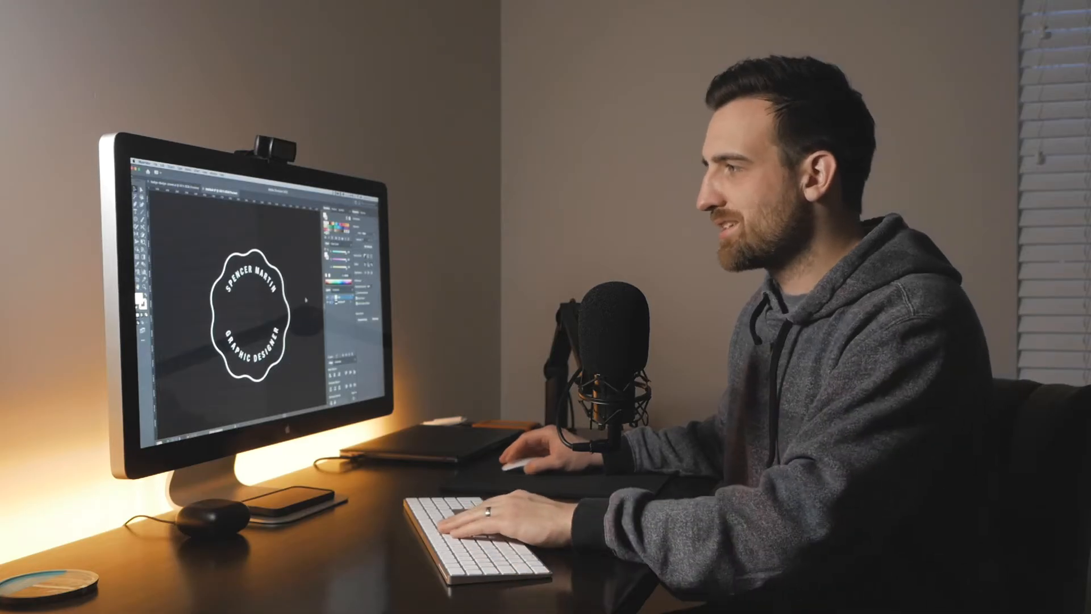
pyautogui.press('super+minus')
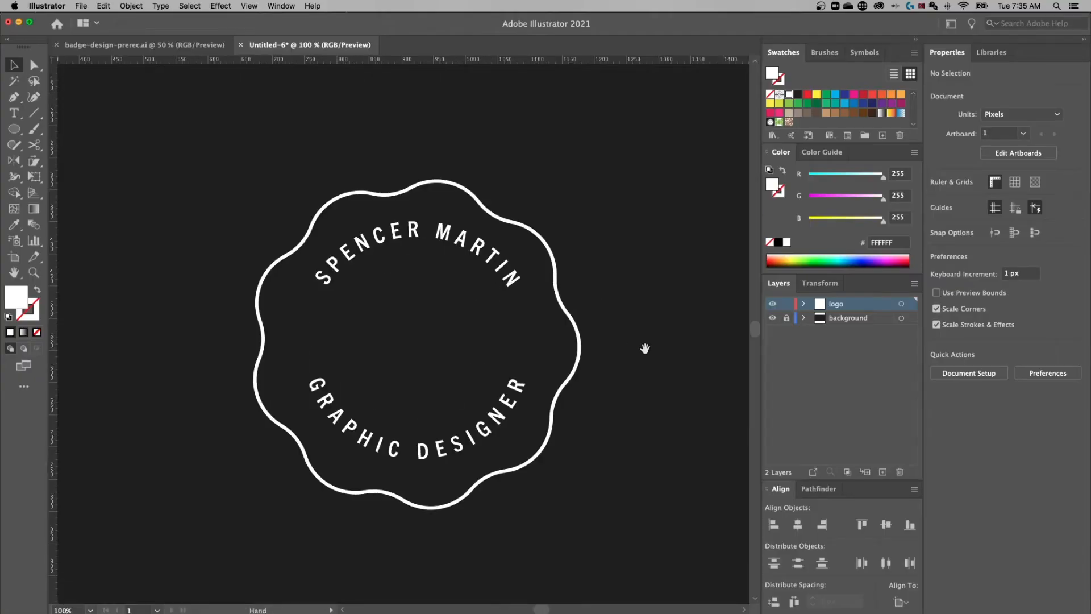
# At 66.67% zoom, add point text with the name's initials right of the badge
pyautogui.moveTo(644, 349); pyautogui.dragTo(569, 295)
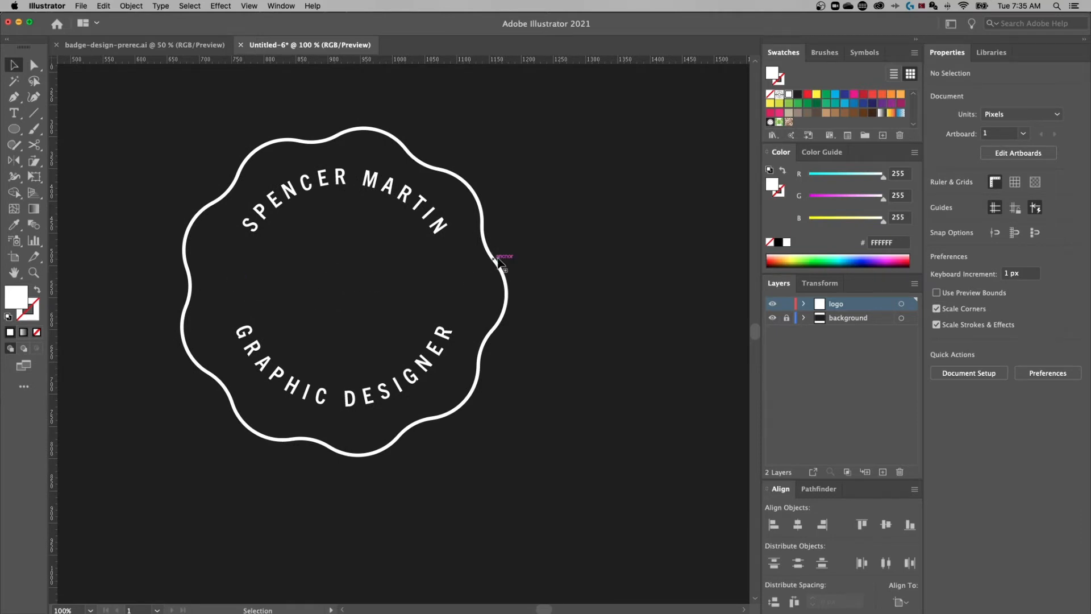
pyautogui.press('super+minus')
pyautogui.hscroll(3, 512, 305)
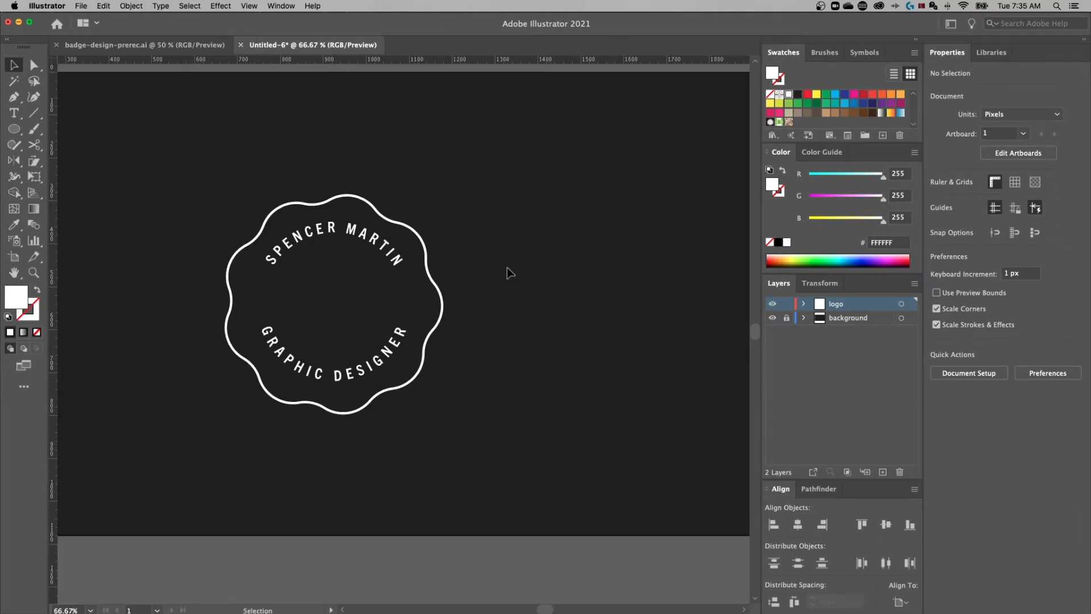
pyautogui.press('t')
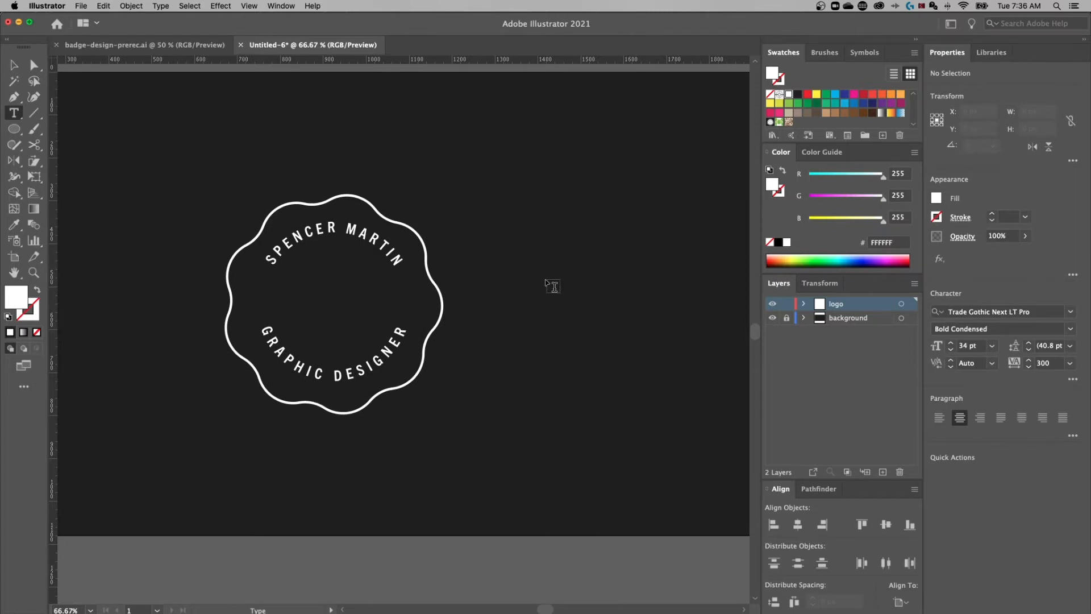
pyautogui.click(552, 284)
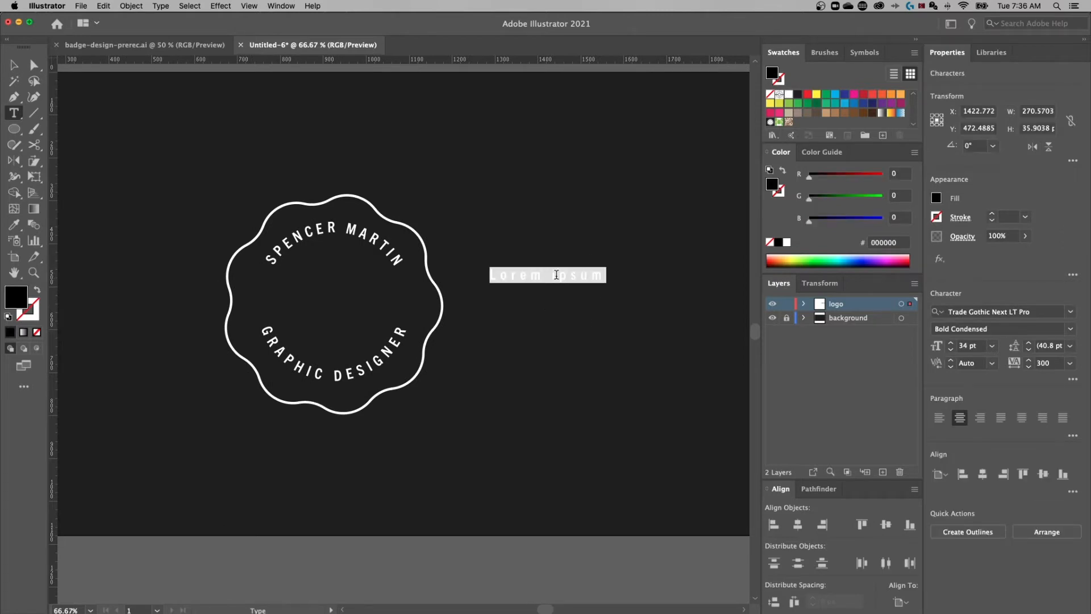
pyautogui.write('SM')
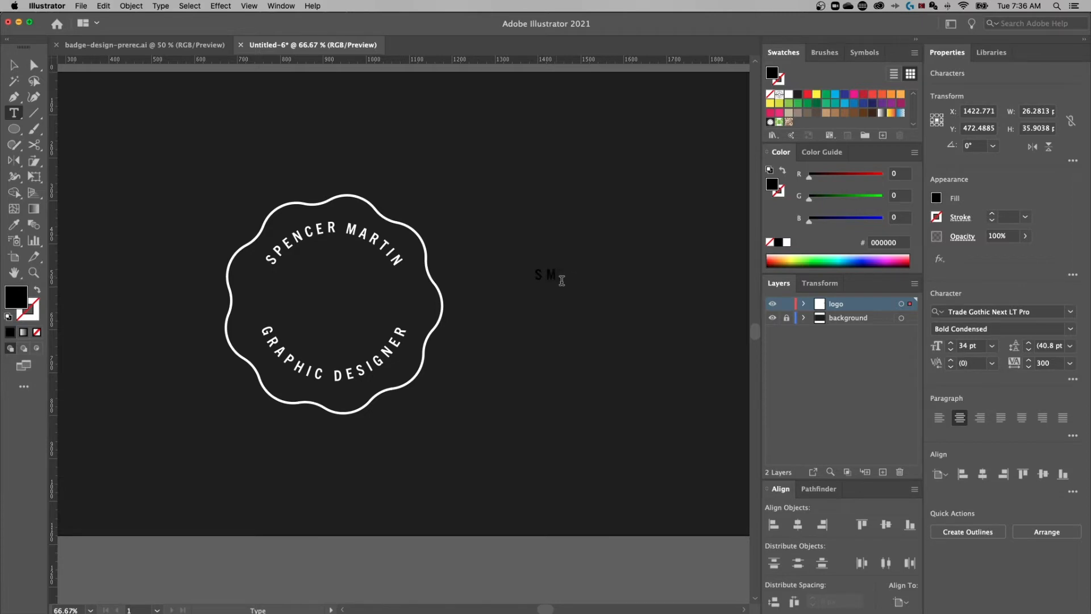
# Select the initials and pick a bright yellow (F9E33D) for their fill
pyautogui.moveTo(538, 271); pyautogui.dragTo(585, 284)
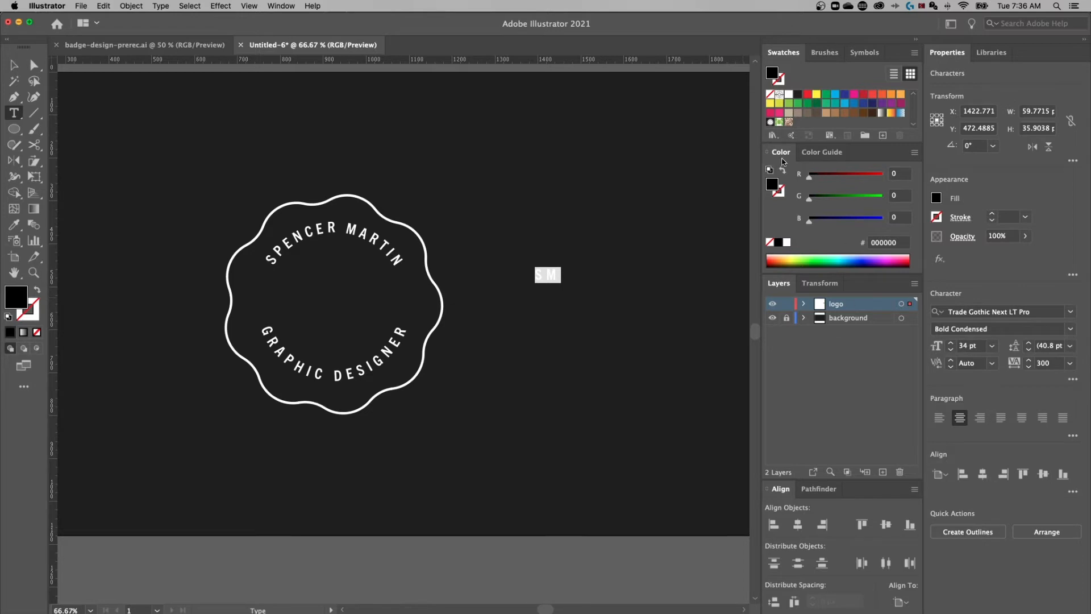
pyautogui.doubleClick(772, 188)
pyautogui.moveTo(760, 113); pyautogui.dragTo(736, 121)
pyautogui.click(787, 297)
pyautogui.moveTo(719, 193); pyautogui.dragTo(721, 157)
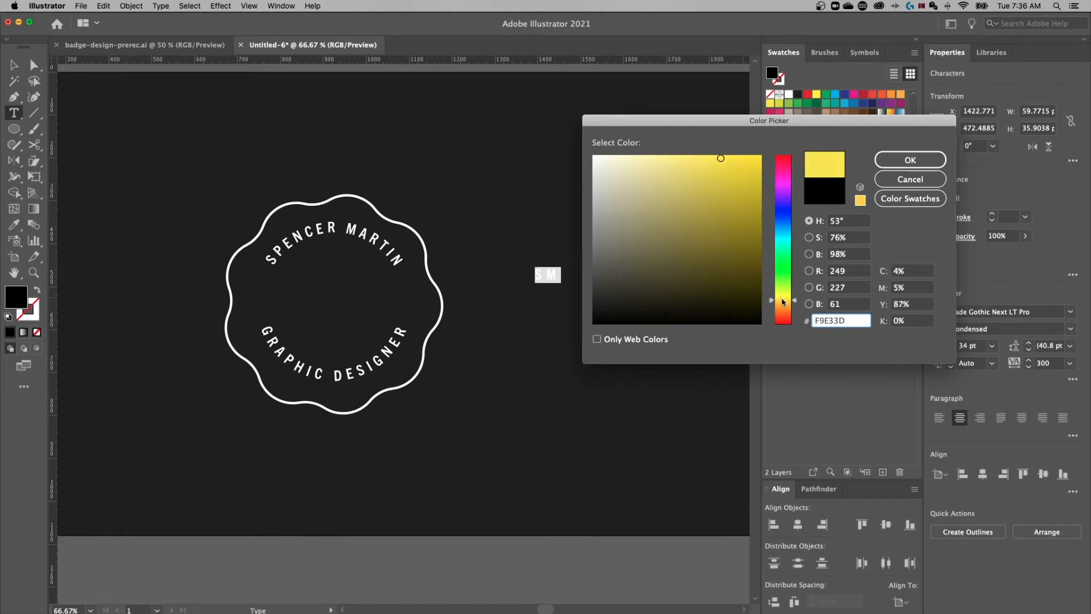
# Apply yellow F9D93D to the initials and save it as a global swatch
pyautogui.click(903, 161)
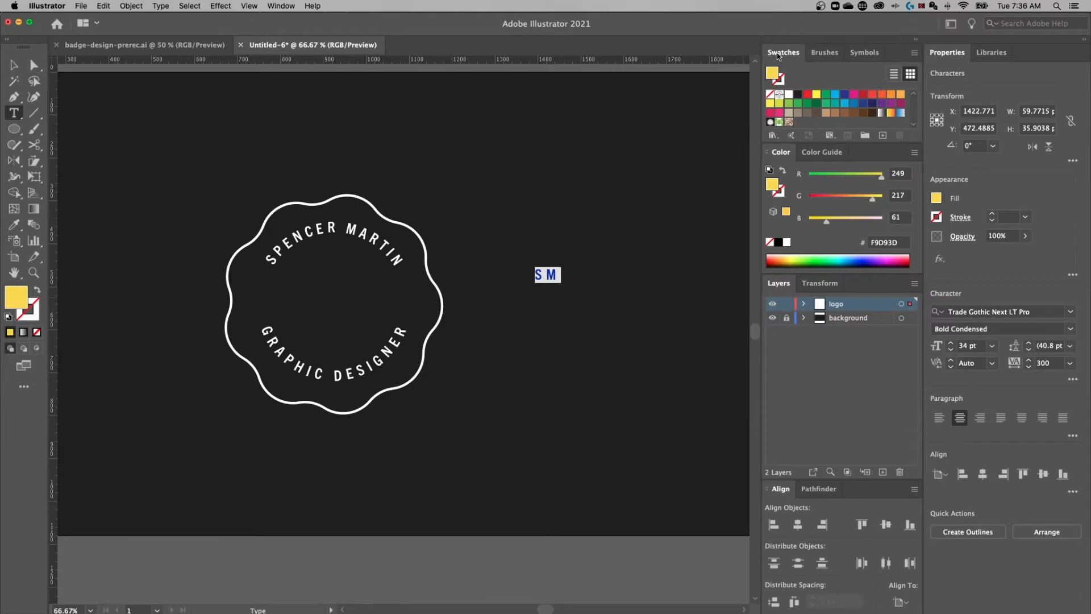
pyautogui.moveTo(864, 143); pyautogui.dragTo(863, 193)
pyautogui.click(281, 5)
pyautogui.click(594, 16)
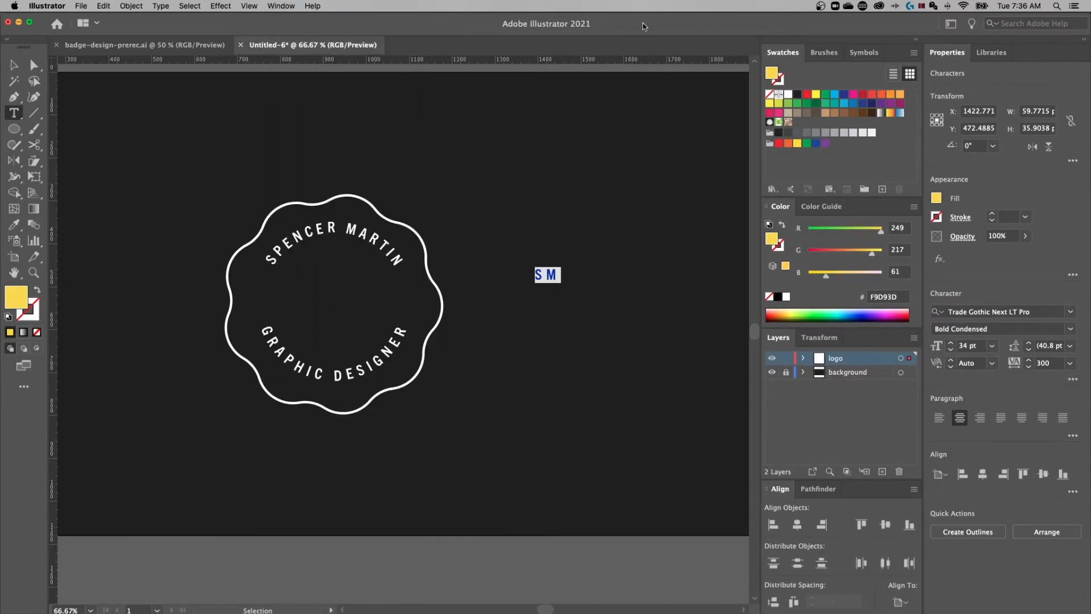
pyautogui.click(882, 190)
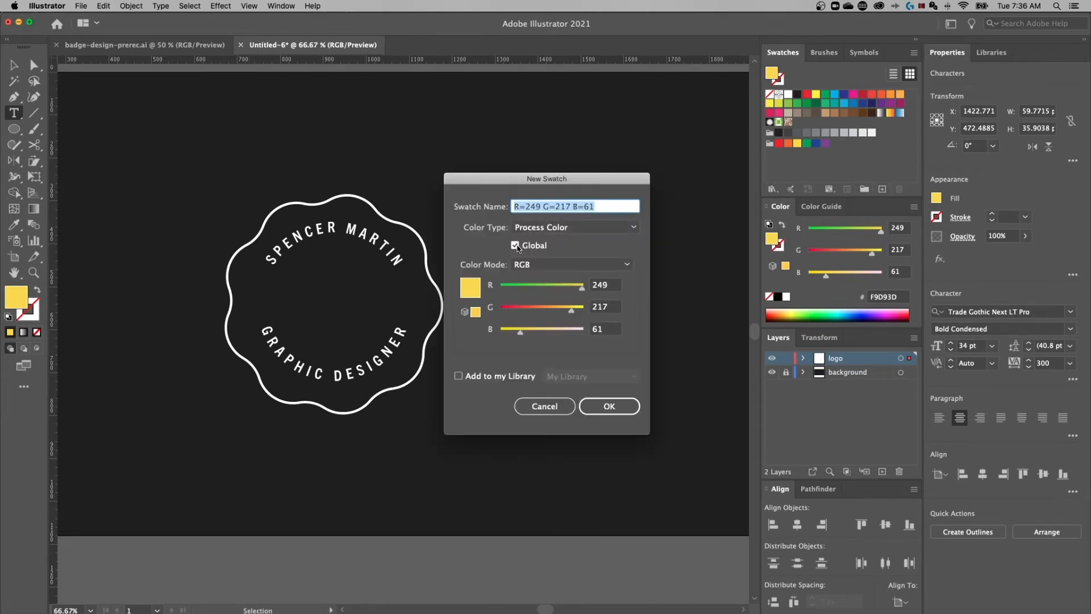
pyautogui.click(622, 408)
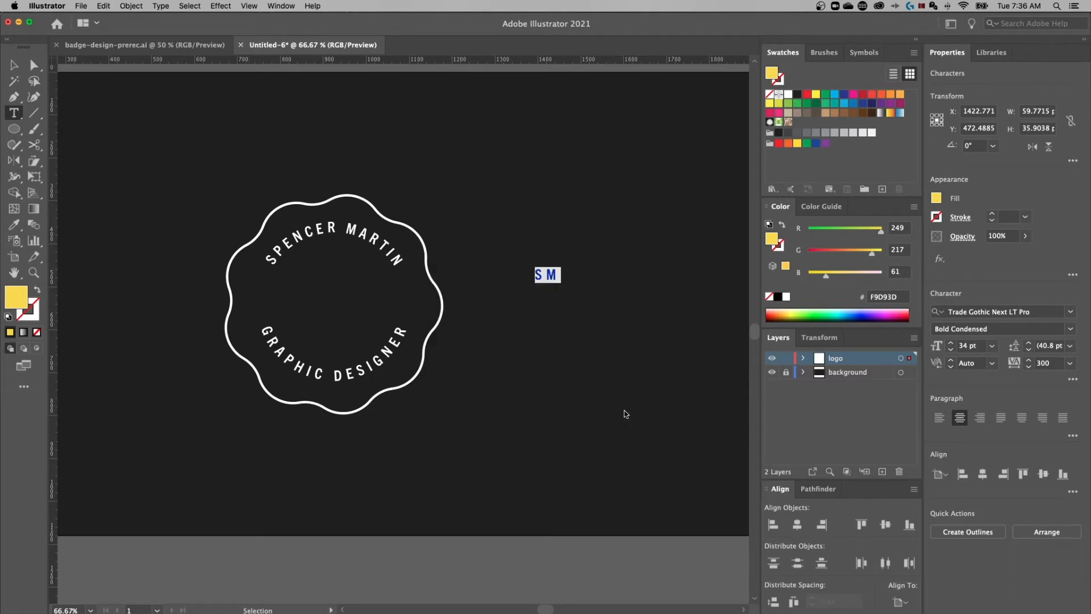
# Group the yellow swatch into a new colour group named 'BADGE COLORS'
pyautogui.click(864, 189)
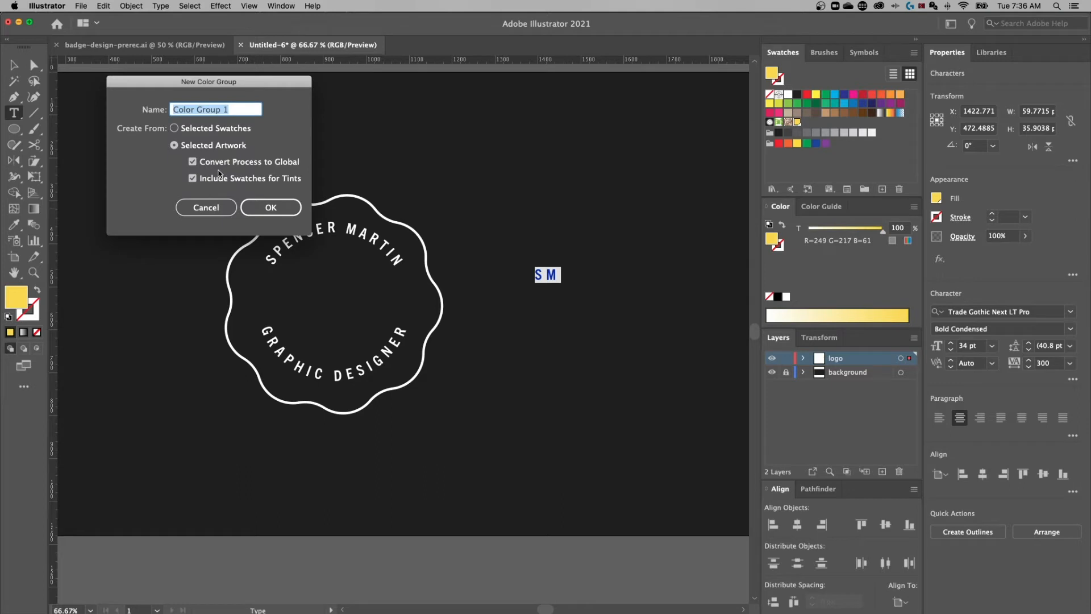
pyautogui.click(174, 129)
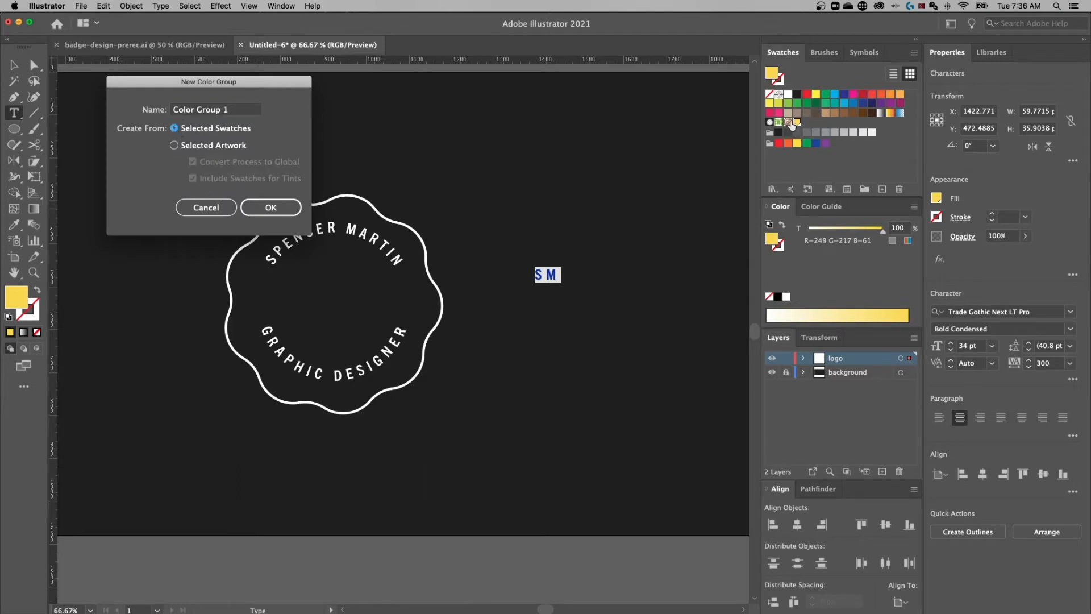
pyautogui.click(240, 108)
pyautogui.write('BADGE COLORS')
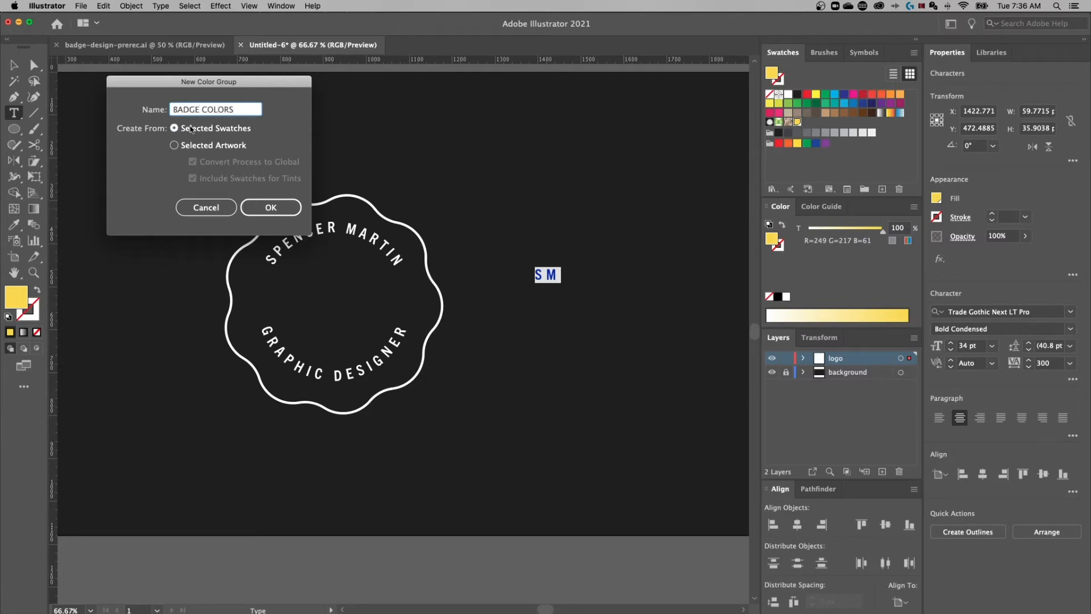
pyautogui.click(266, 207)
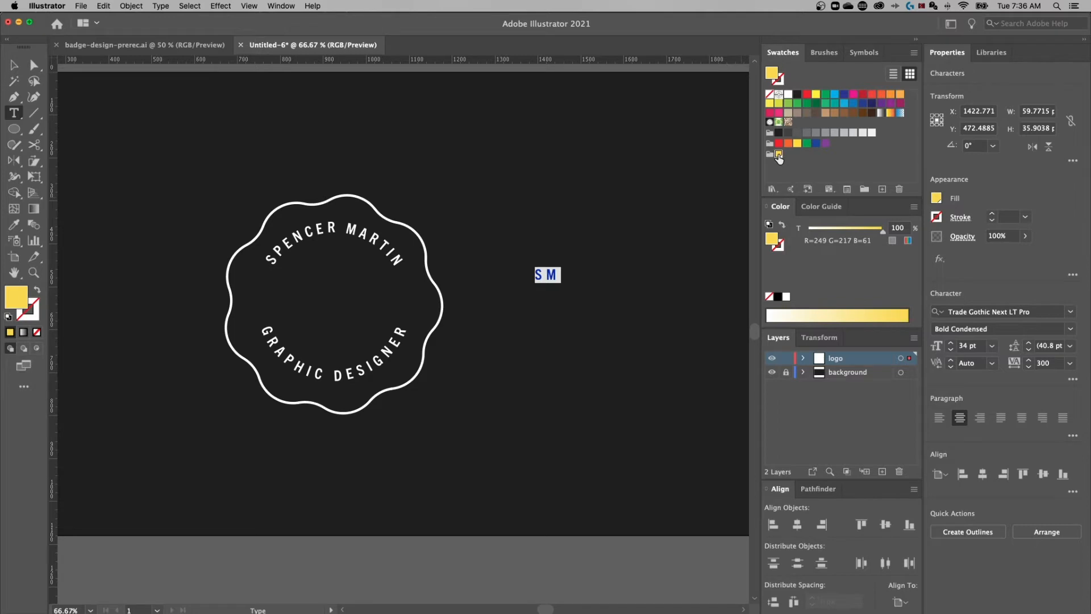
pyautogui.press('Escape')
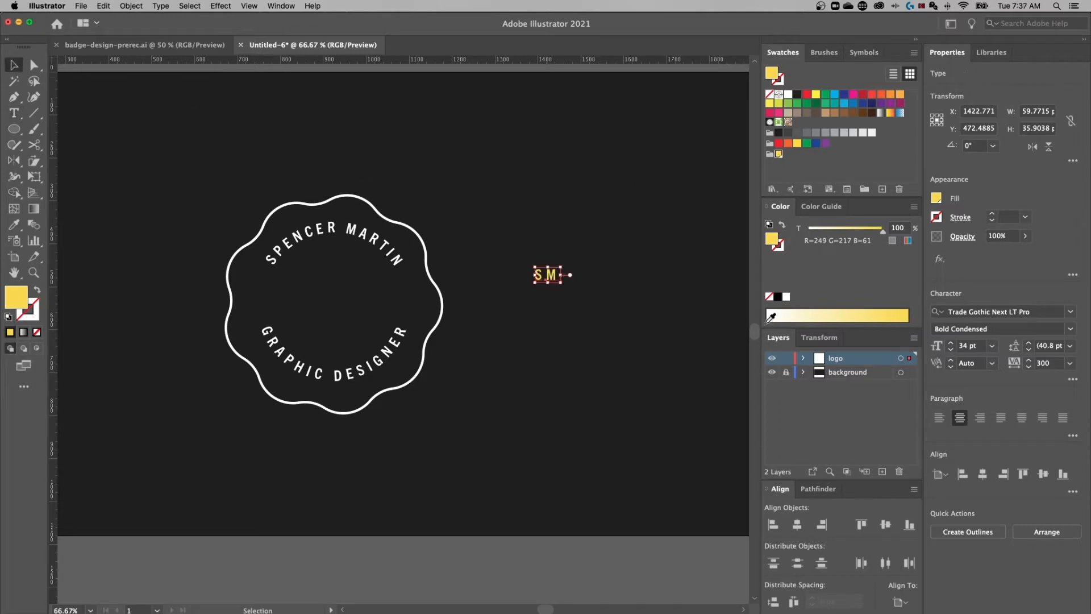
# Enlarge the initials text to 130 pt
pyautogui.click(583, 268)
pyautogui.click(547, 275)
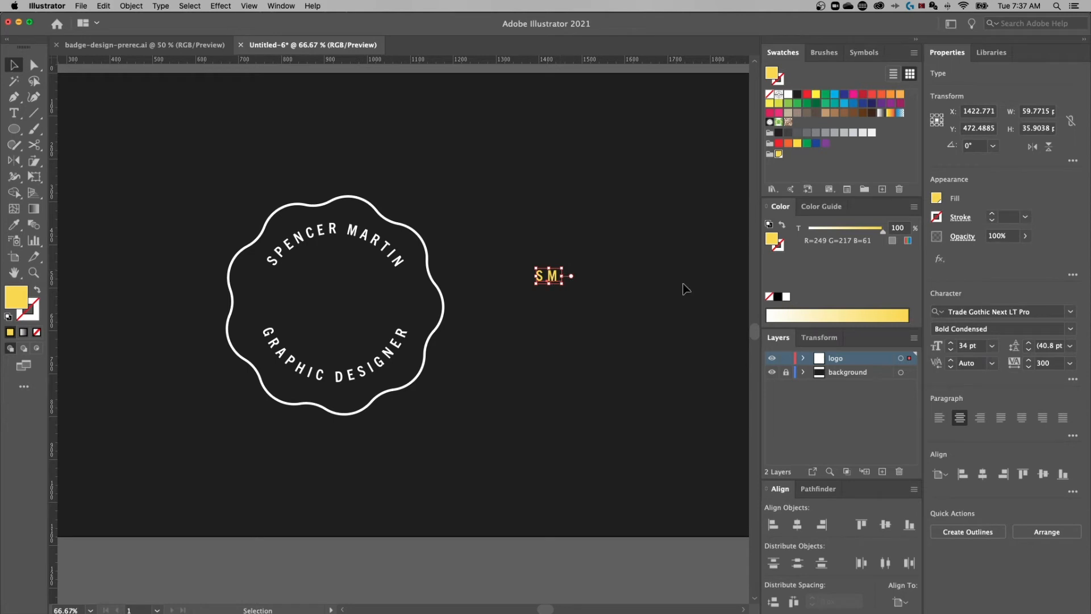
pyautogui.click(973, 347)
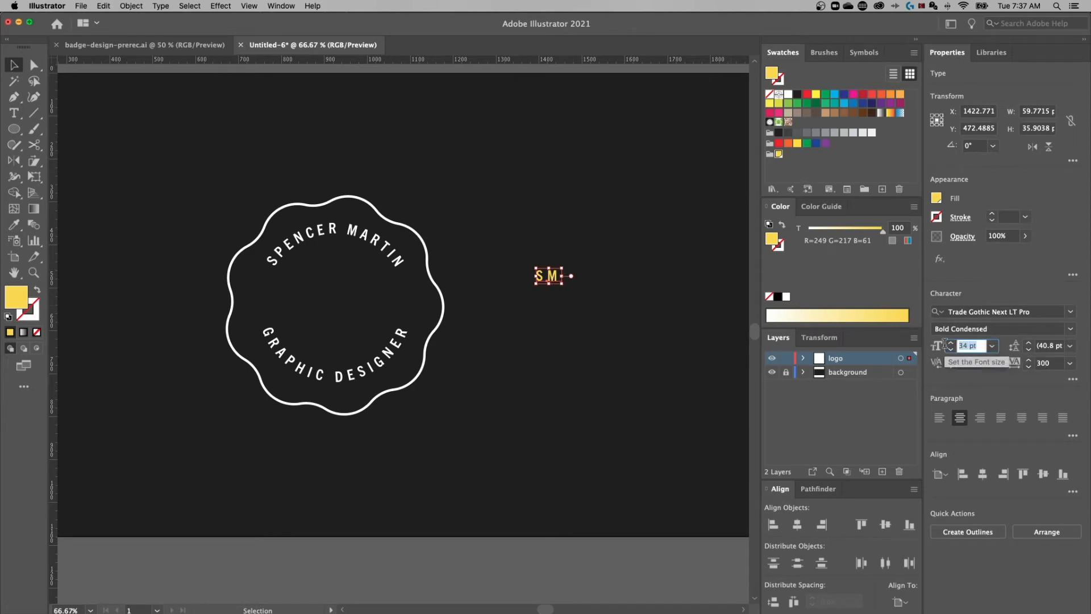
pyautogui.press('Up')
pyautogui.press('Up')
pyautogui.press('Up')
pyautogui.press('Up')
pyautogui.press('Up')
pyautogui.press('Up')
pyautogui.press('Up')
pyautogui.press('Up')
pyautogui.press('Up')
pyautogui.press('Up')
pyautogui.press('Up')
pyautogui.press('Up')
pyautogui.press('Up')
pyautogui.press('Up')
pyautogui.press('Up')
pyautogui.press('Up')
pyautogui.press('Up')
pyautogui.press('Up')
pyautogui.press('Up')
pyautogui.press('Up')
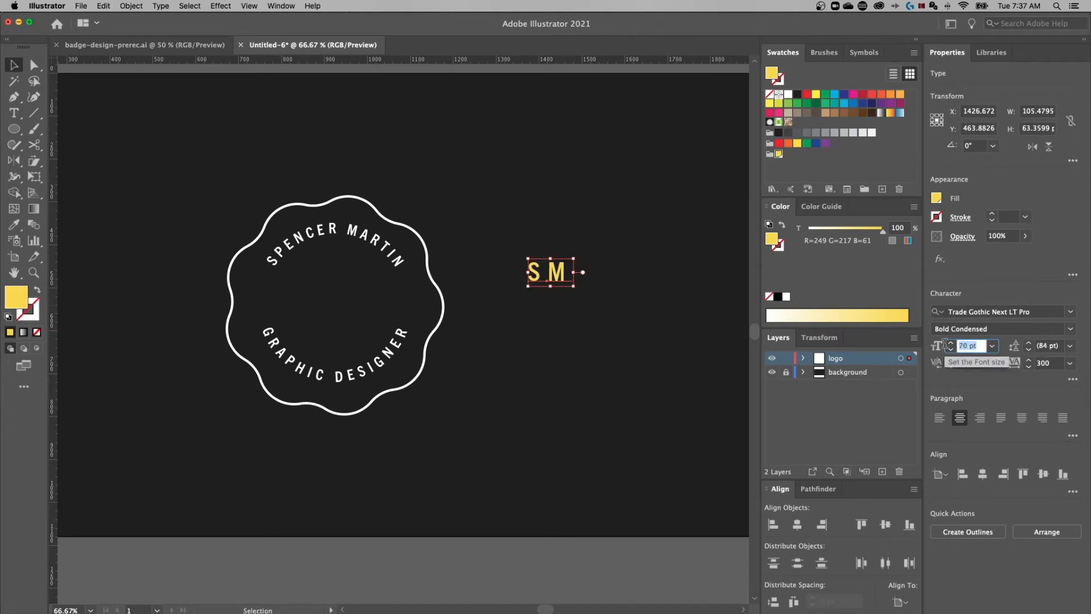
pyautogui.press('Up')
pyautogui.press('Up')
pyautogui.press('Up')
pyautogui.press('Up')
pyautogui.press('Up')
pyautogui.press('Up')
pyautogui.press('Up')
pyautogui.press('Up')
pyautogui.press('Up')
pyautogui.press('Up')
pyautogui.press('Up')
pyautogui.press('Up')
pyautogui.press('Up')
pyautogui.press('Up')
pyautogui.press('Up')
pyautogui.press('Up')
pyautogui.press('Up')
pyautogui.press('Up')
pyautogui.press('Up')
pyautogui.press('Up')
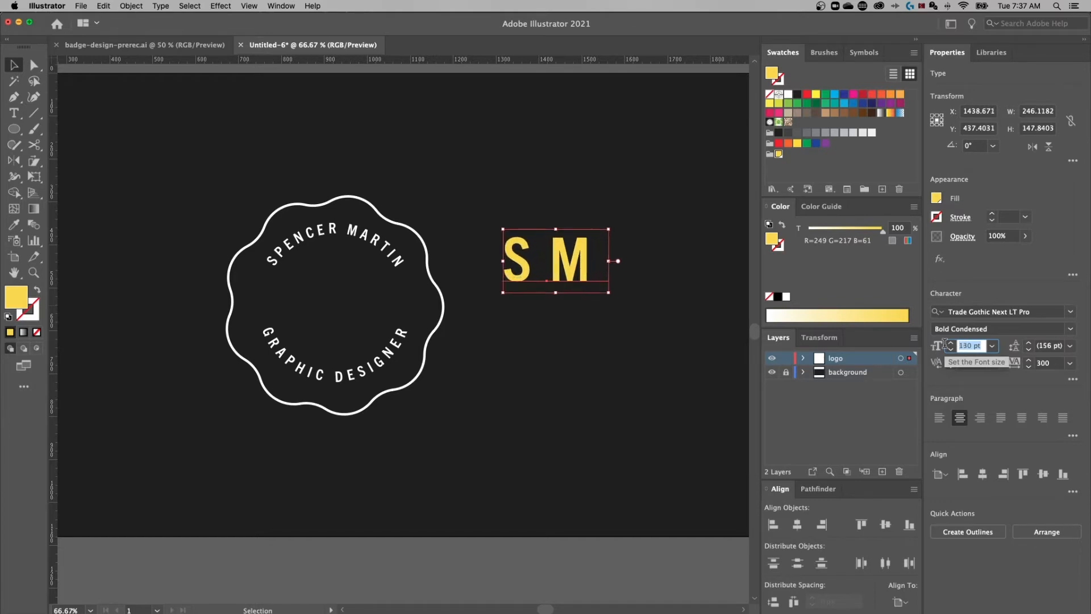
# Tighten the initials' tracking to 50 and choose the Heavy Compressed font style
pyautogui.click(1021, 363)
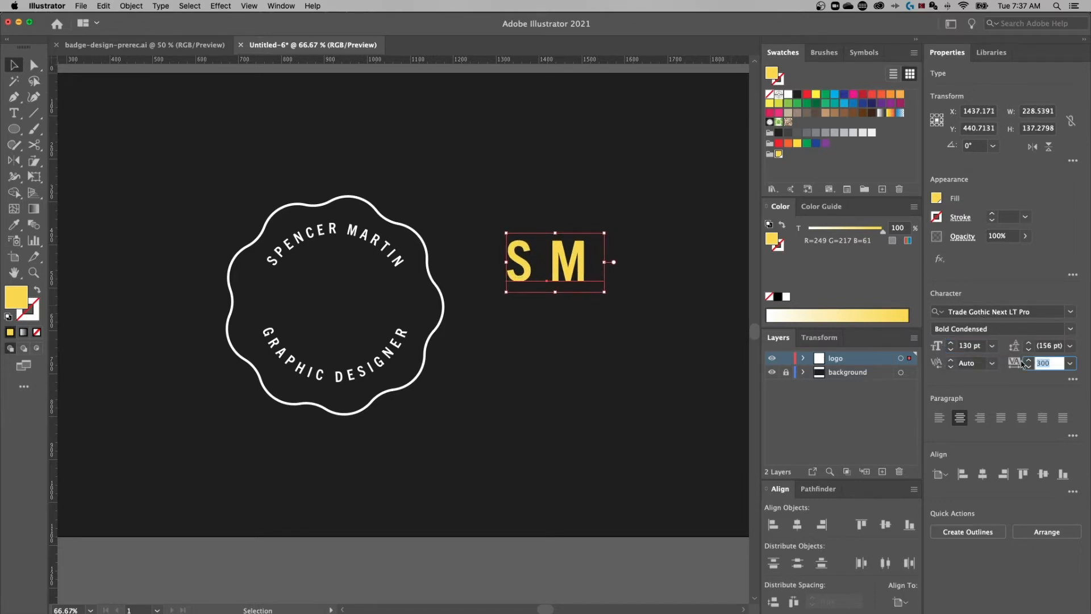
pyautogui.write('50')
pyautogui.press('Return')
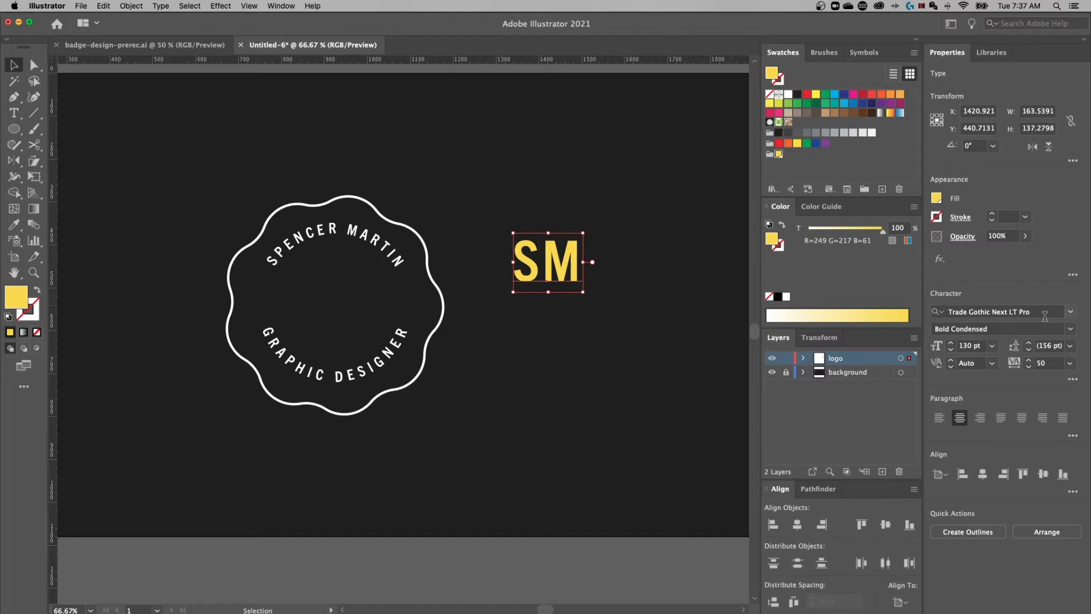
pyautogui.click(1069, 330)
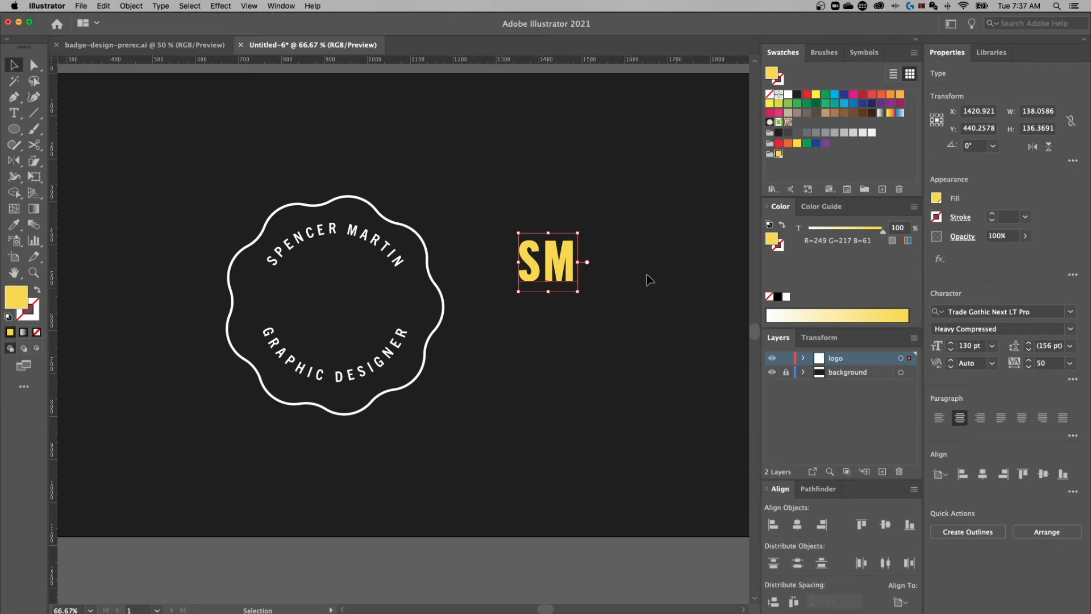
# Move the initials into the badge centre and drop a copy below the artboard
pyautogui.moveTo(575, 265); pyautogui.dragTo(361, 300)
pyautogui.scroll(-3, 364, 301)
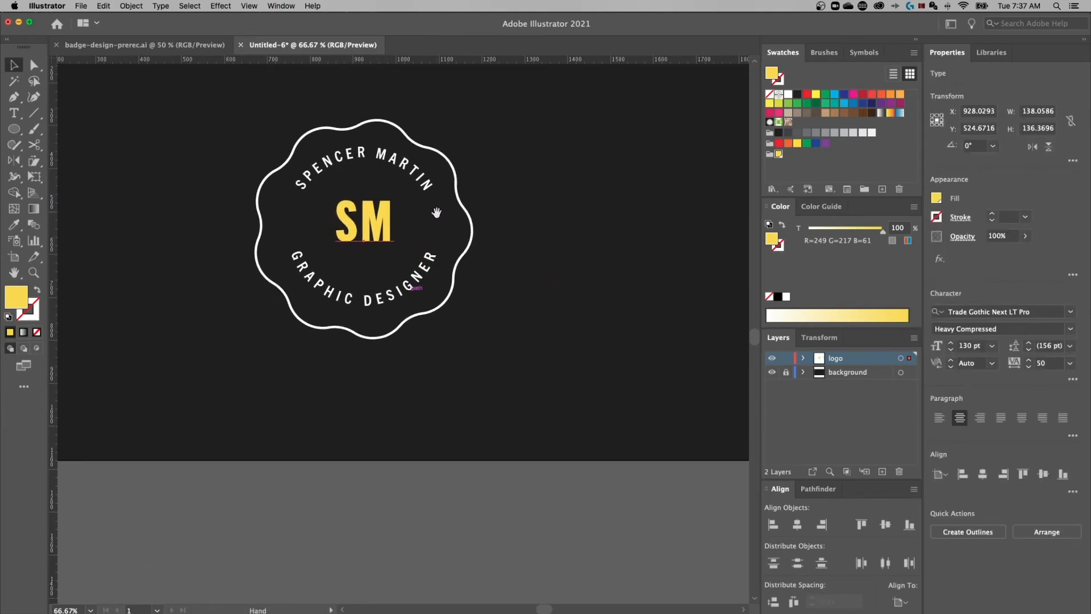
pyautogui.moveTo(375, 241); pyautogui.dragTo(376, 531)
# Copy both curved texts below the artboard beside the spare initials, then reselect the badge initials
pyautogui.click(427, 267)
pyautogui.keyDown('shift'); pyautogui.click(418, 167); pyautogui.keyUp('shift')
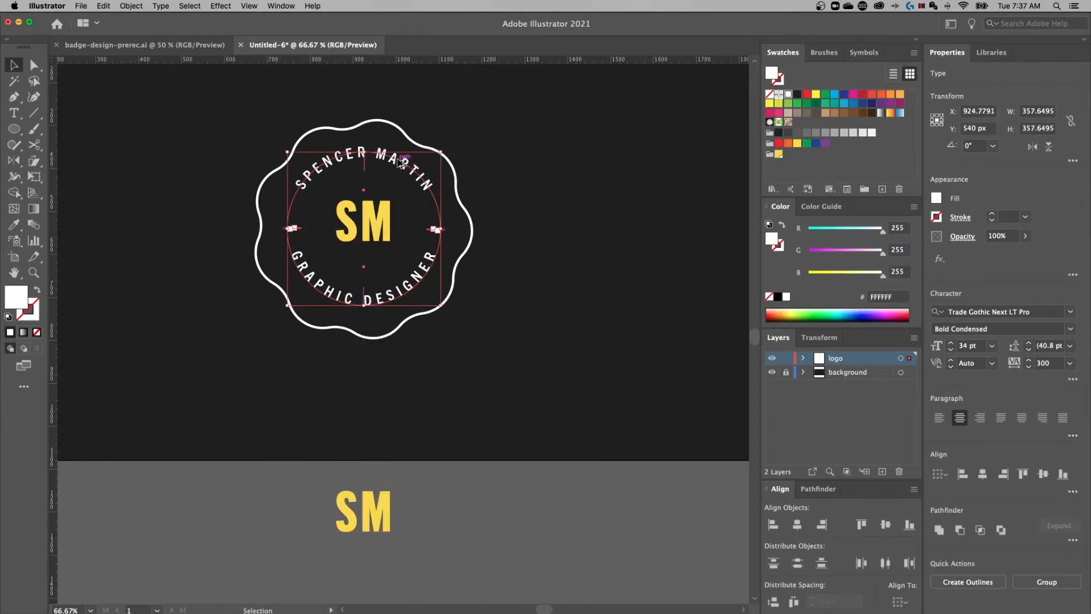
pyautogui.moveTo(400, 154); pyautogui.dragTo(585, 324)
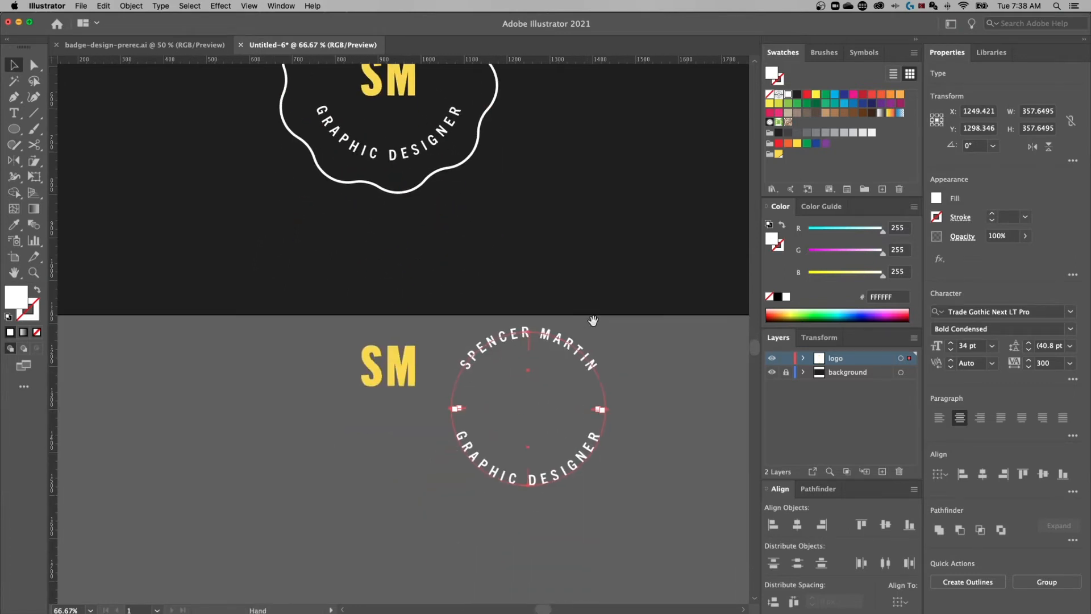
pyautogui.keyDown('shift'); pyautogui.click(373, 384); pyautogui.keyUp('shift')
pyautogui.moveTo(406, 358); pyautogui.dragTo(405, 396)
pyautogui.click(410, 364)
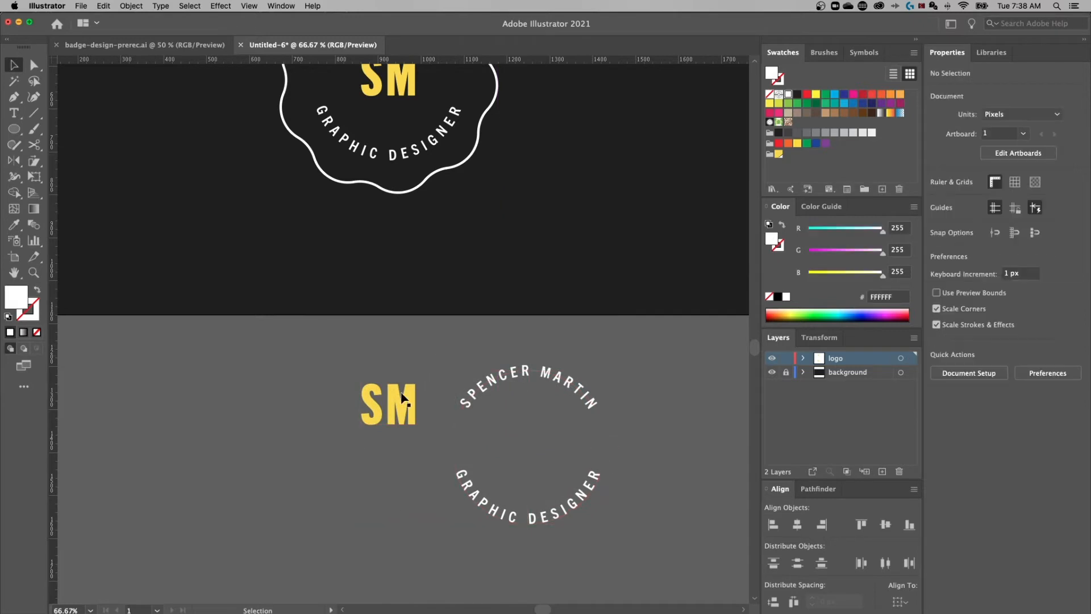
pyautogui.scroll(5, 468, 352)
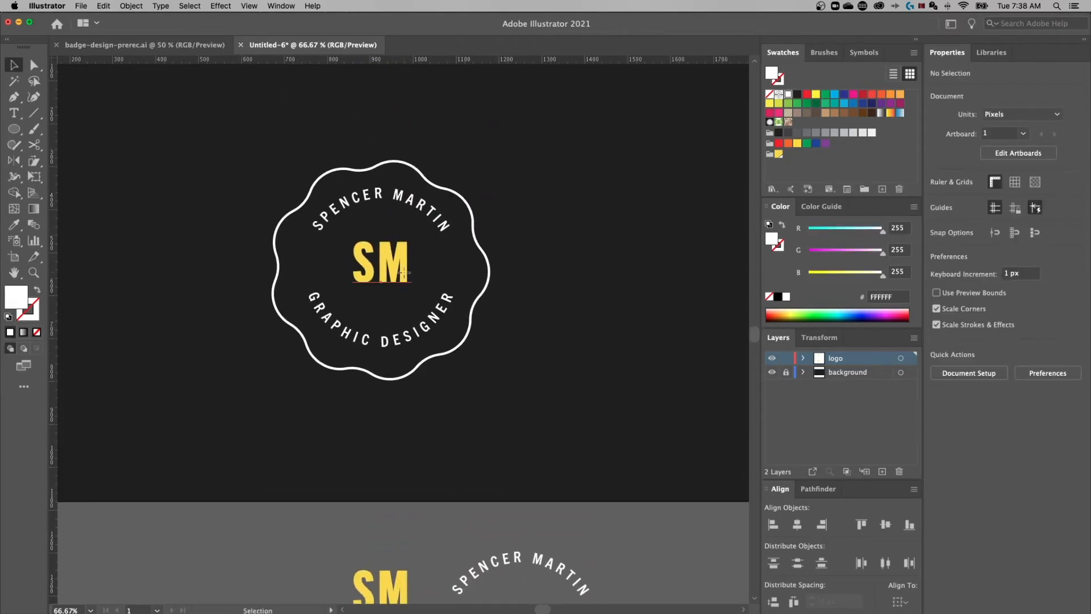
pyautogui.click(402, 275)
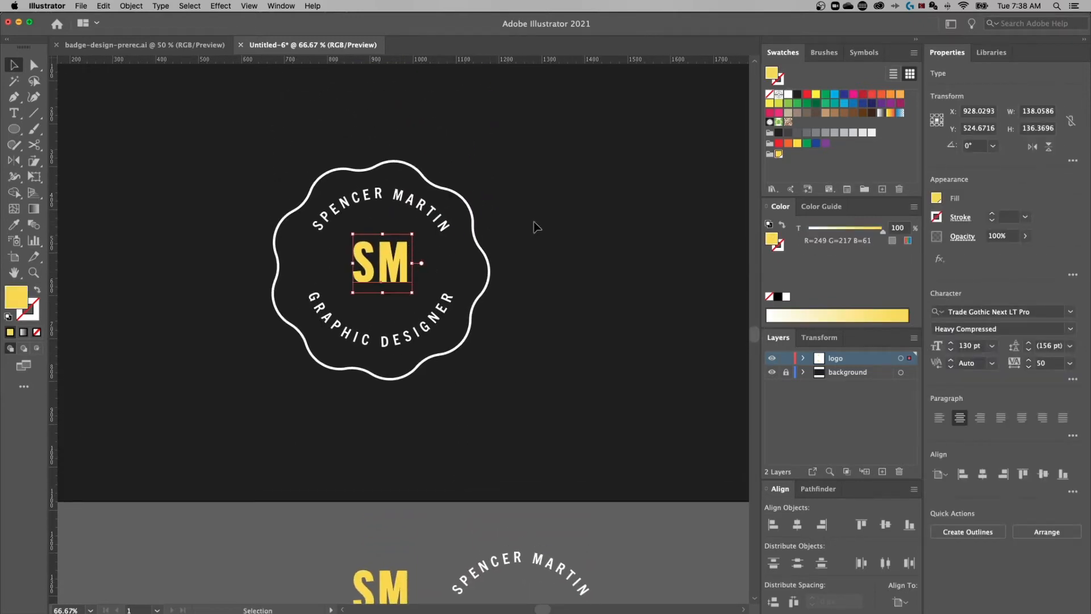
pyautogui.click(534, 226)
pyautogui.click(392, 268)
pyautogui.click(161, 6)
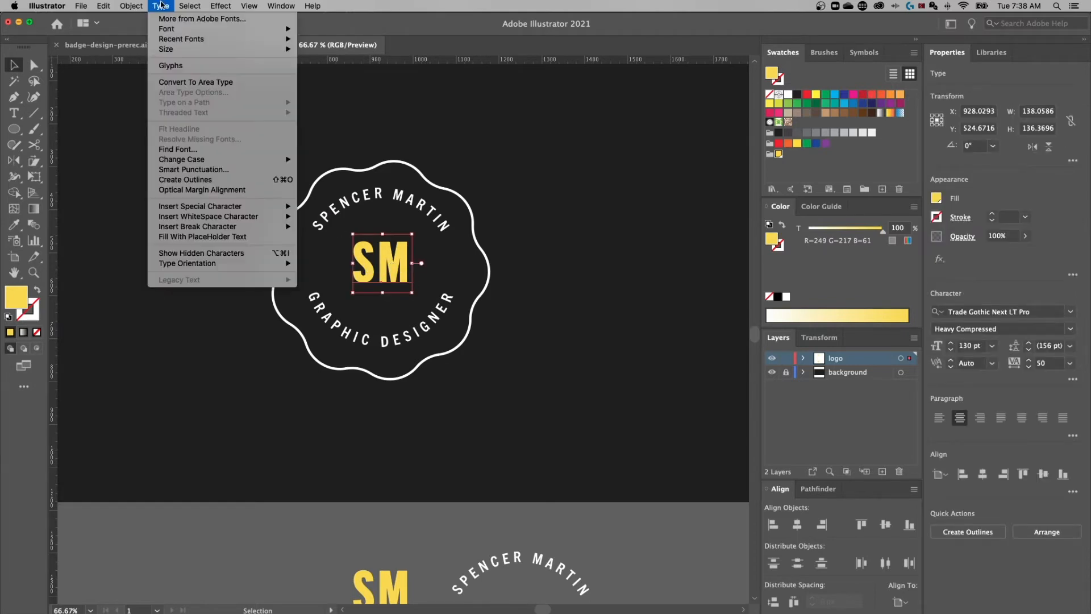
# Outline the initials and centre them horizontally and vertically on the wavy badge circle
pyautogui.click(217, 181)
pyautogui.moveTo(386, 263); pyautogui.dragTo(381, 262)
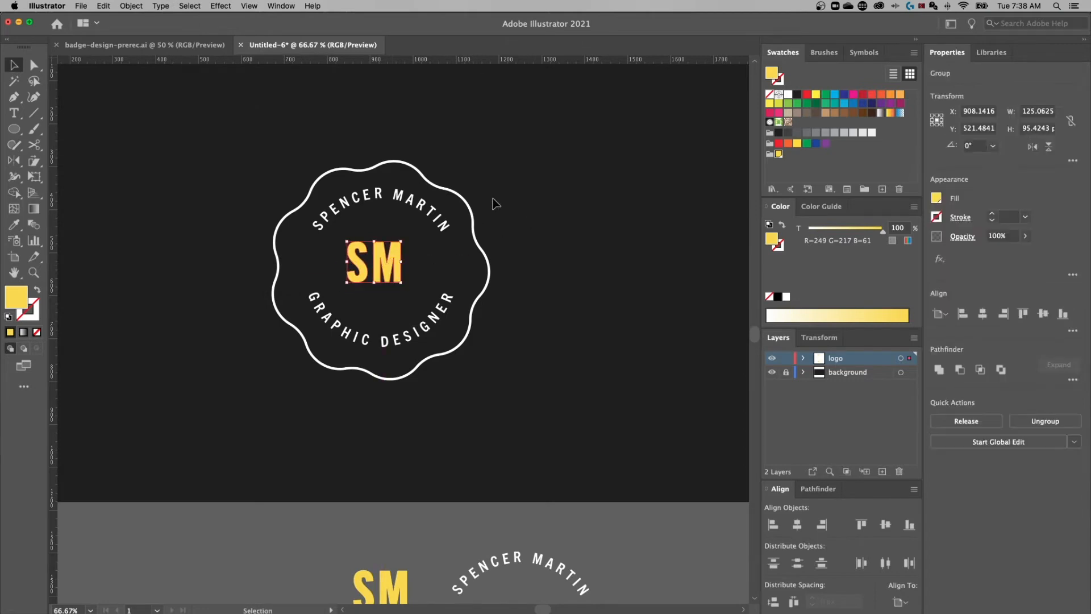
pyautogui.keyDown('shift'); pyautogui.click(476, 232); pyautogui.keyUp('shift')
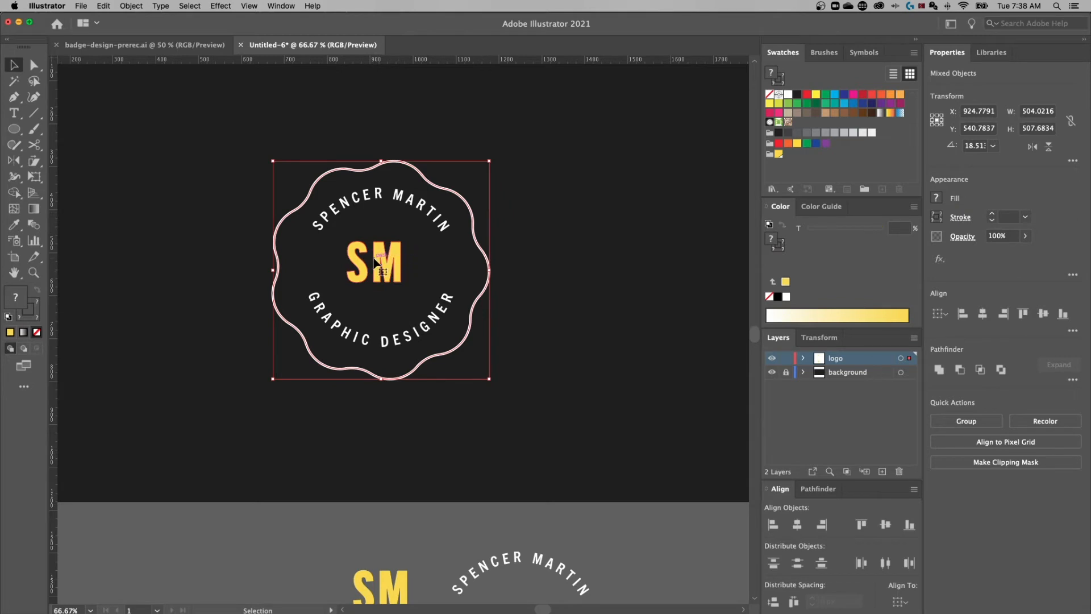
pyautogui.click(470, 207)
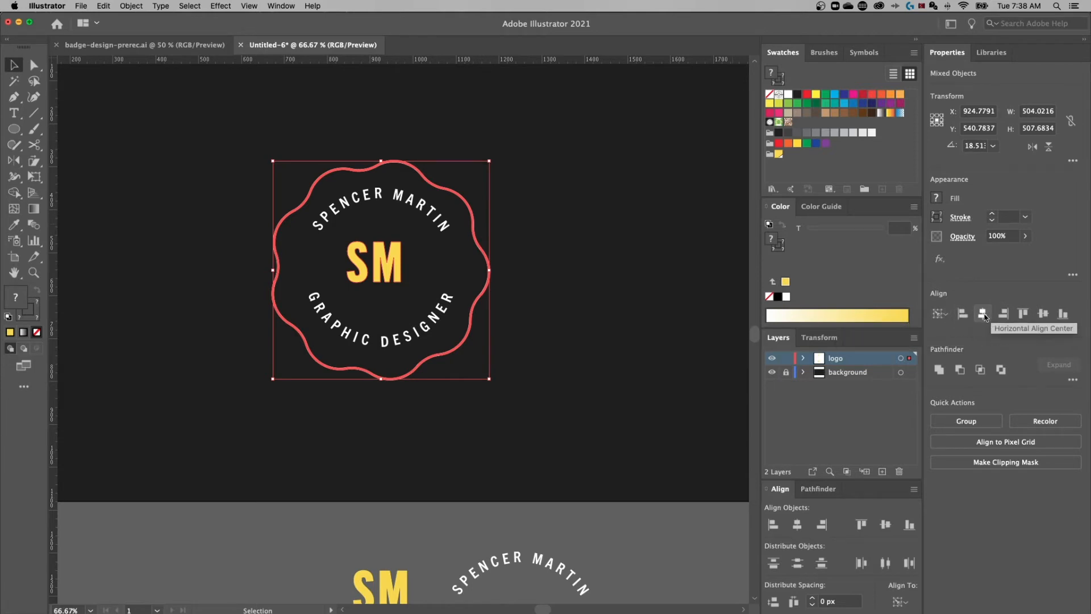
pyautogui.click(983, 314)
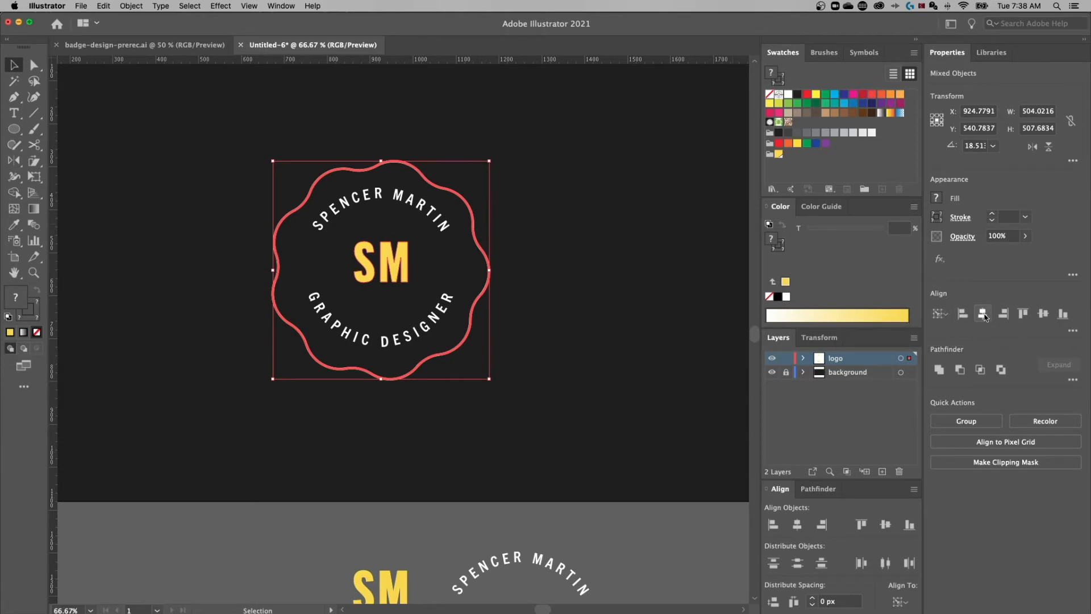
pyautogui.click(1044, 313)
pyautogui.click(534, 254)
pyautogui.click(404, 254)
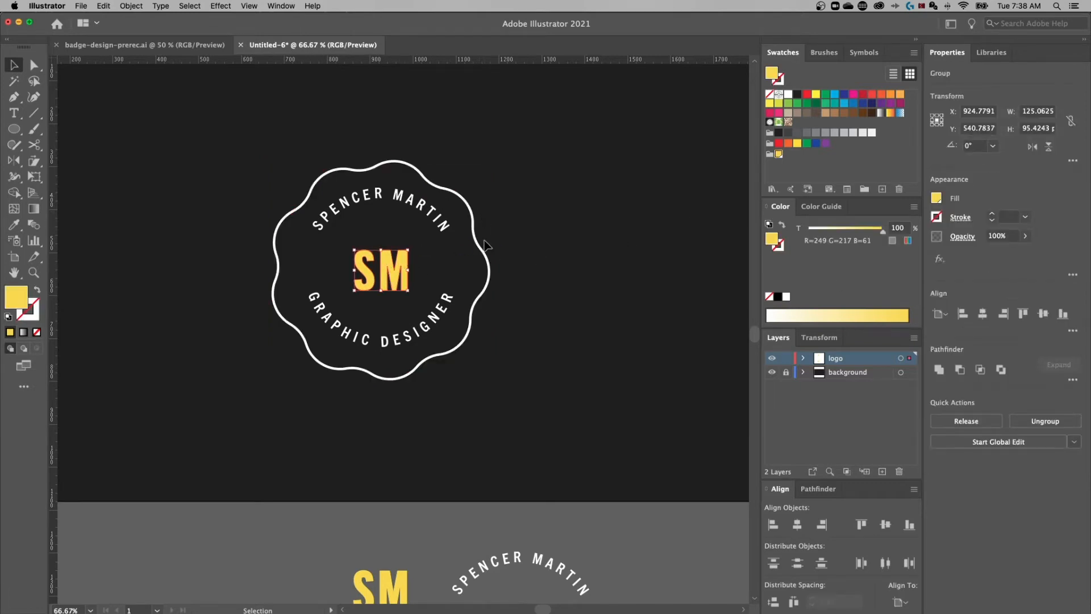
# Scale the outlined monogram up from its centre to about 175.5 × 133.9 px
pyautogui.click(442, 221)
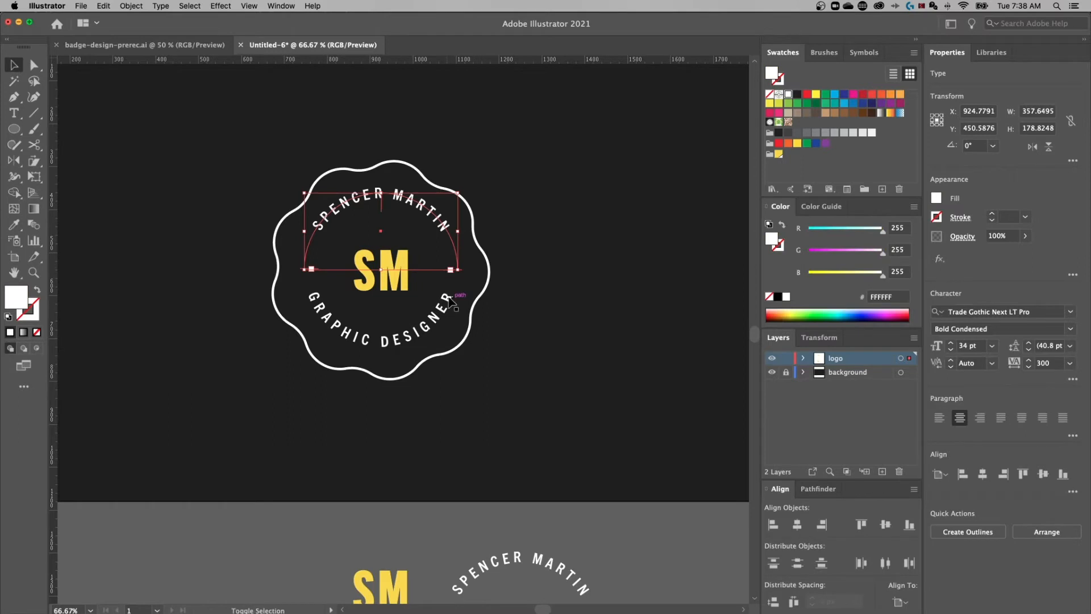
pyautogui.click(558, 235)
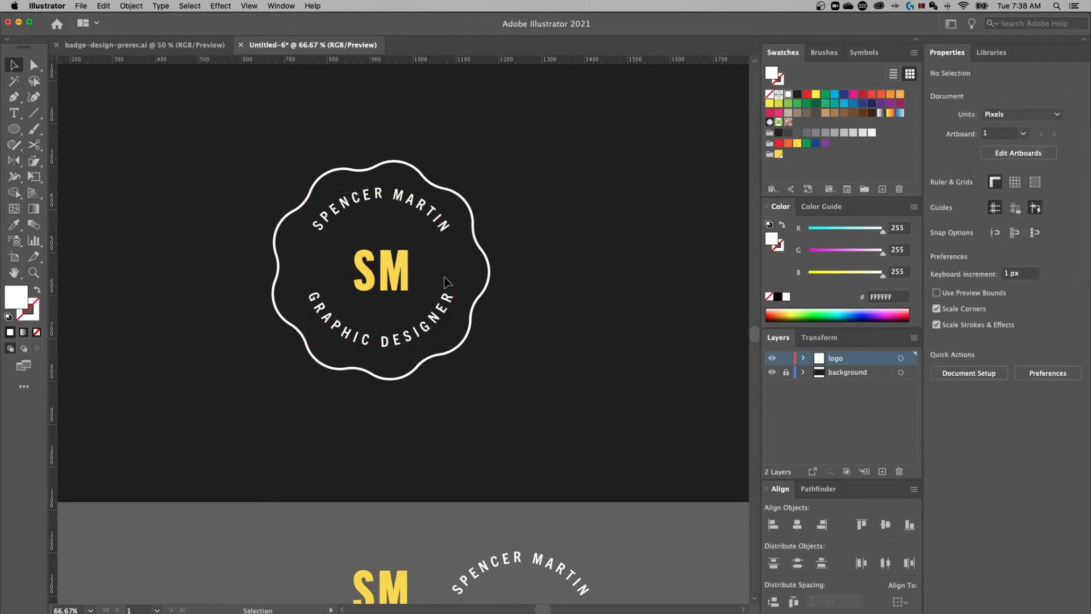
pyautogui.click(399, 266)
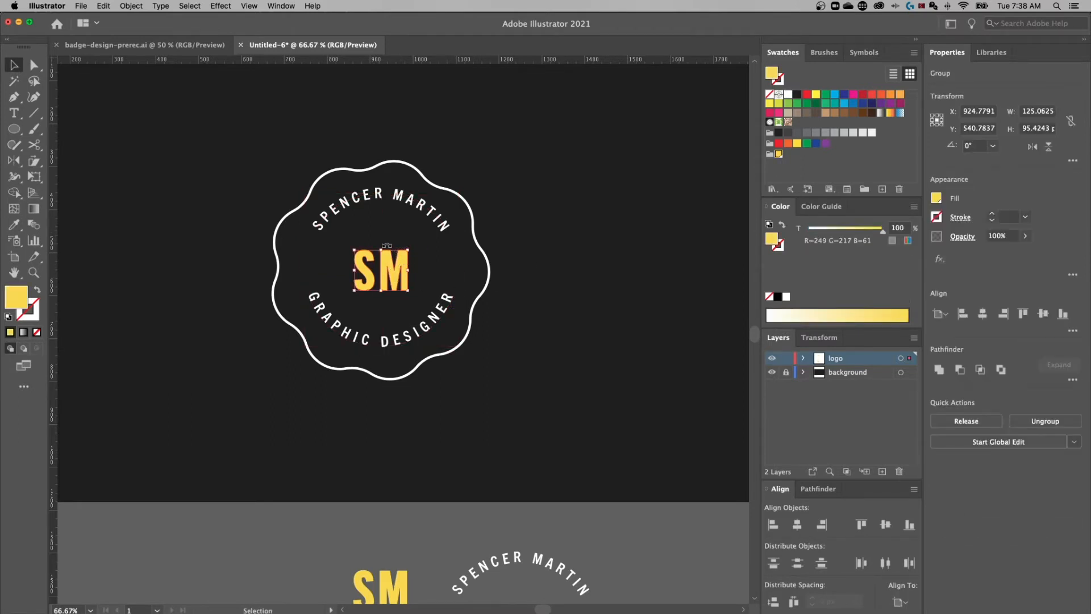
pyautogui.moveTo(376, 249); pyautogui.dragTo(382, 243)
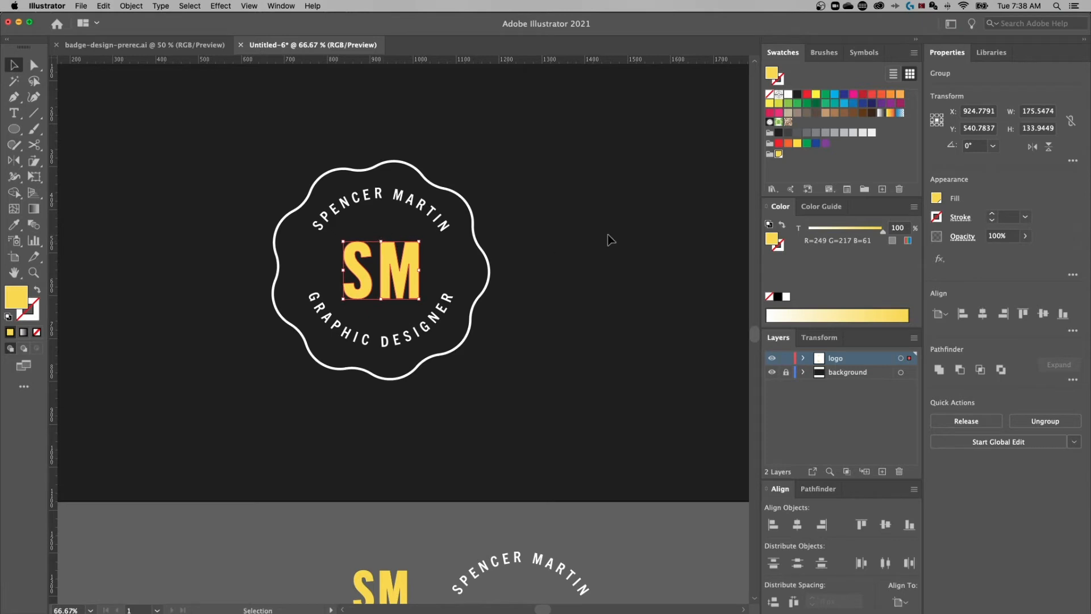
pyautogui.press('space')
pyautogui.moveTo(647, 228); pyautogui.dragTo(649, 220)
pyautogui.click(649, 220)
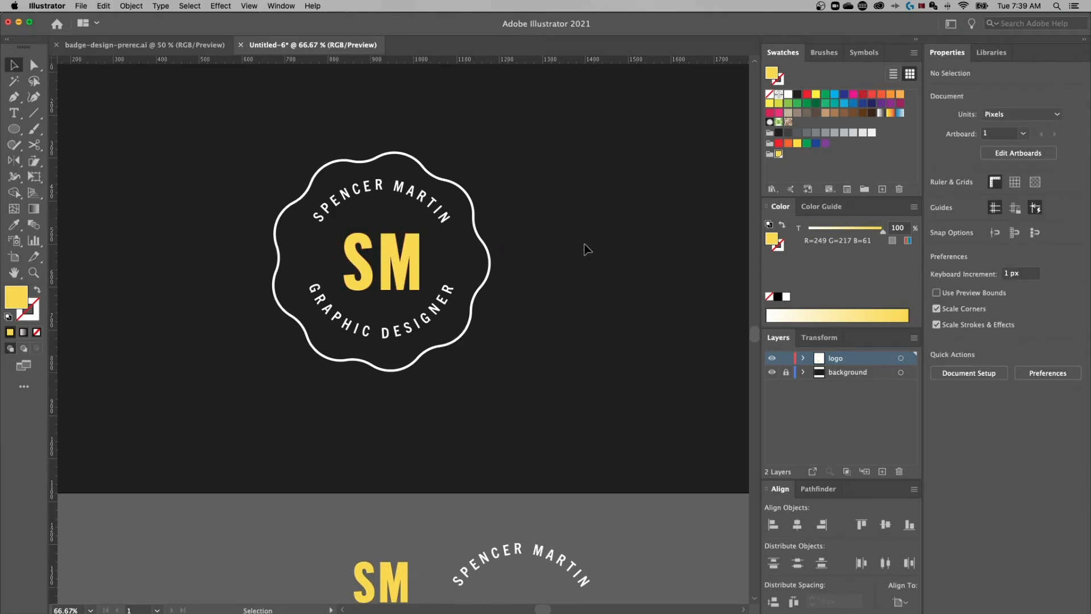
# Type a '+' beside the badge and fill it with the yellow swatch
pyautogui.press('t')
pyautogui.click(577, 226)
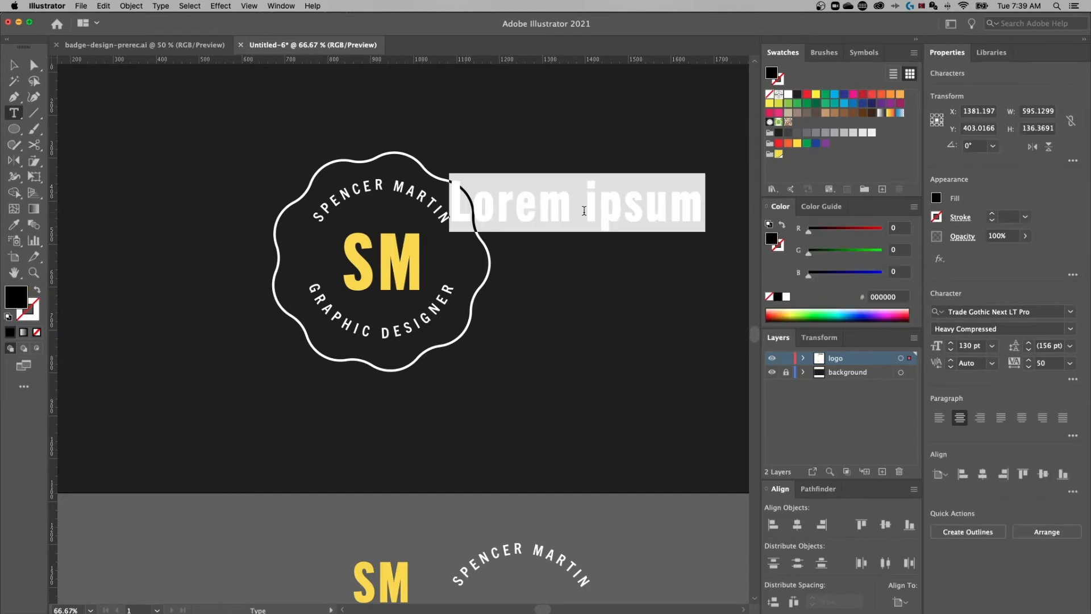
pyautogui.press('BackSpace')
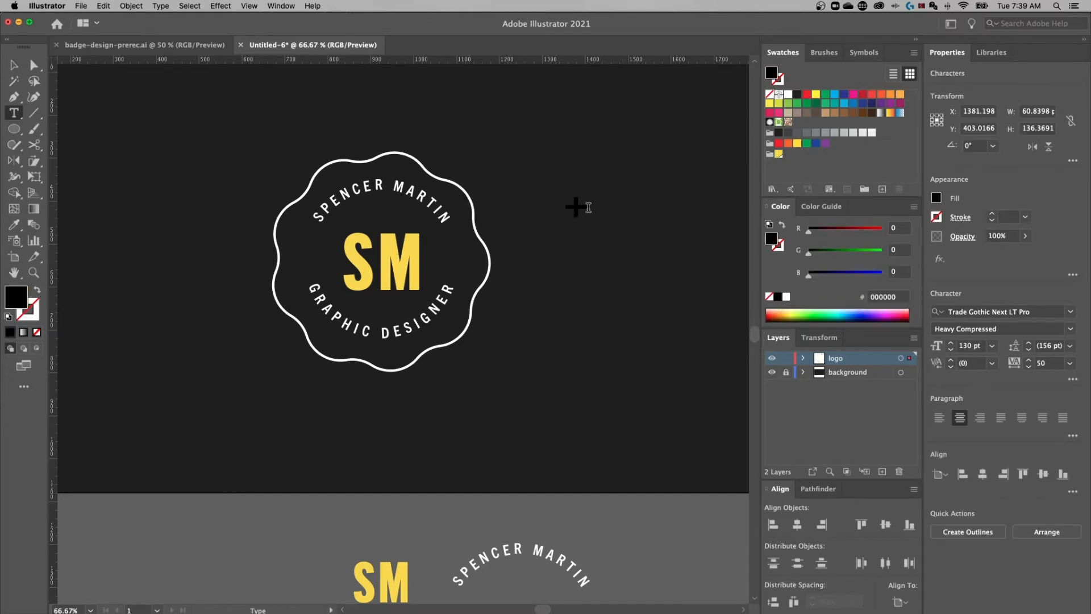
pyautogui.moveTo(588, 207); pyautogui.dragTo(560, 207)
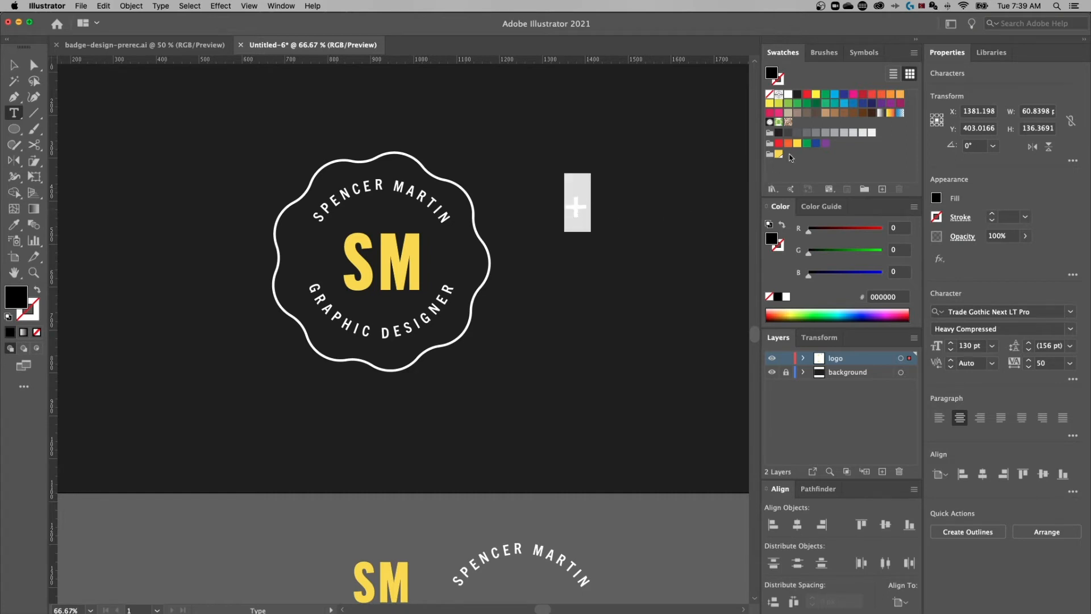
pyautogui.click(777, 154)
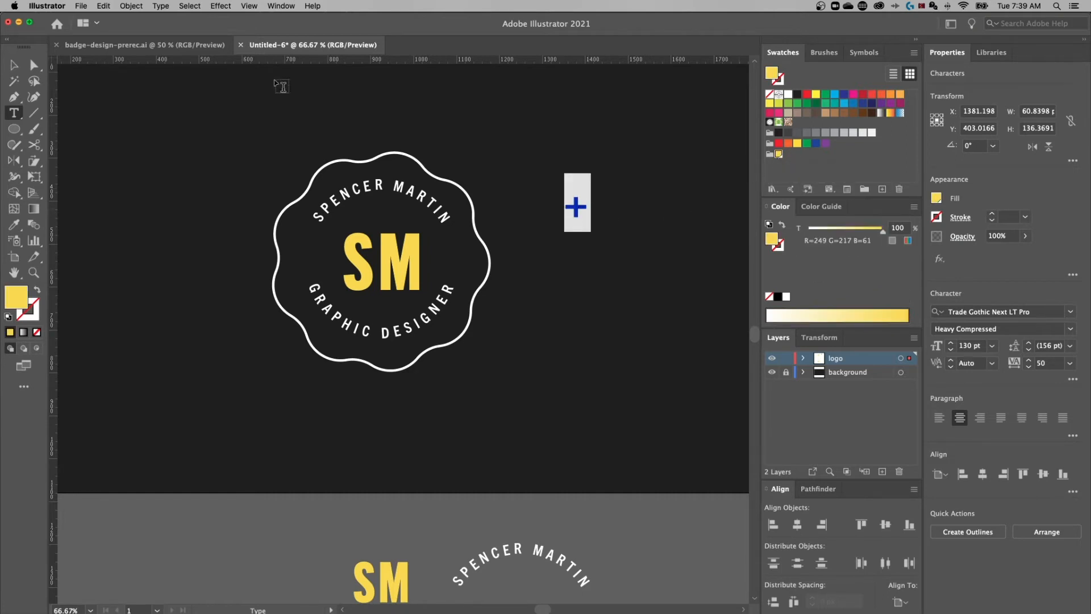
# Nudge the plus sign slightly right and convert it to outlines via Type > Create Outlines
pyautogui.click(158, 6)
pyautogui.click(14, 65)
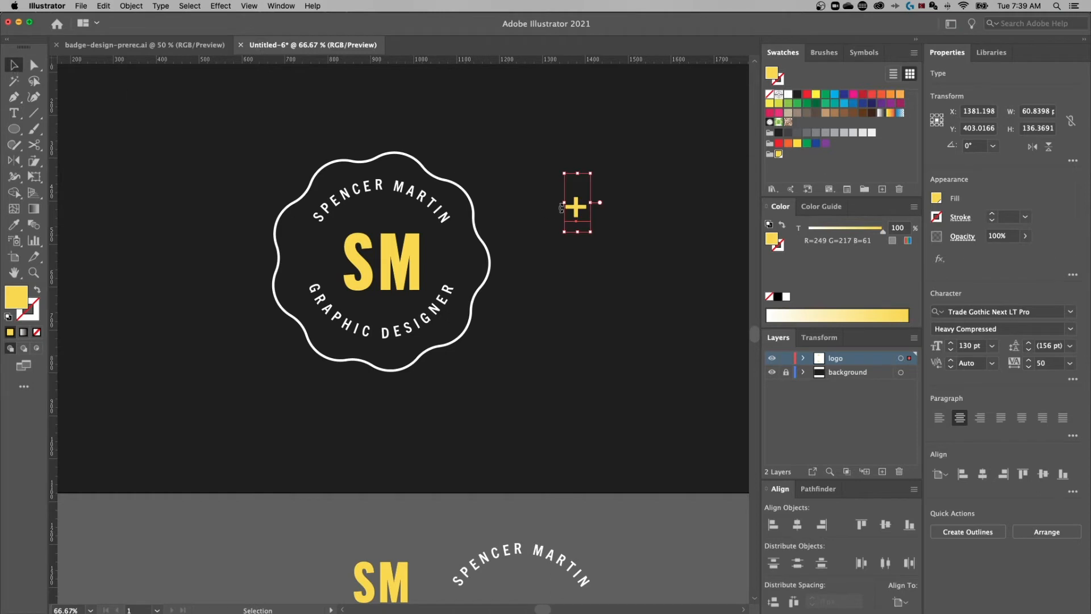
pyautogui.moveTo(573, 212); pyautogui.dragTo(580, 213)
pyautogui.click(161, 5)
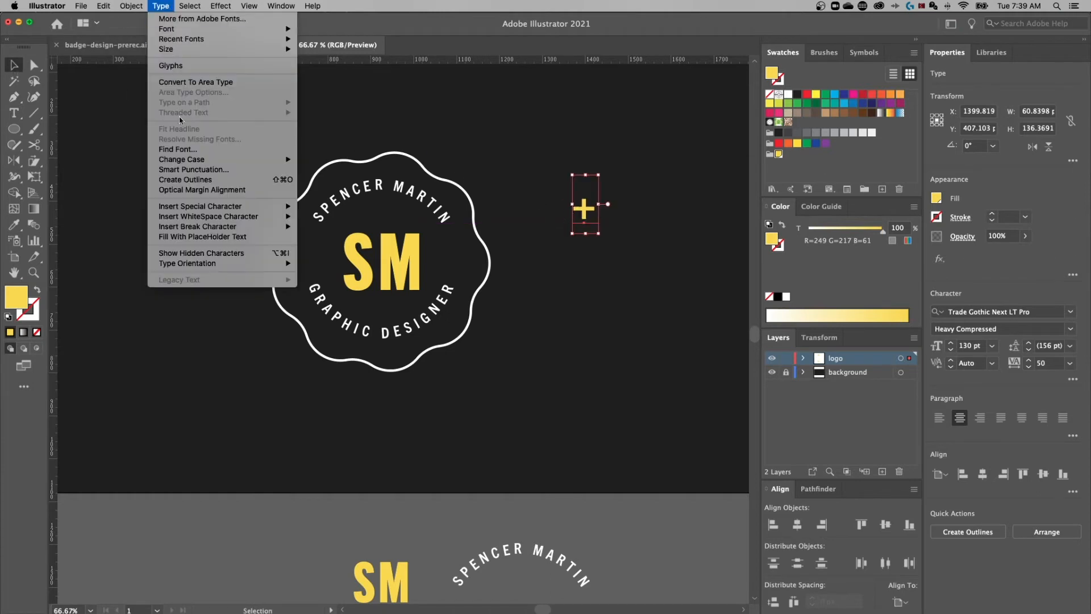
pyautogui.click(182, 181)
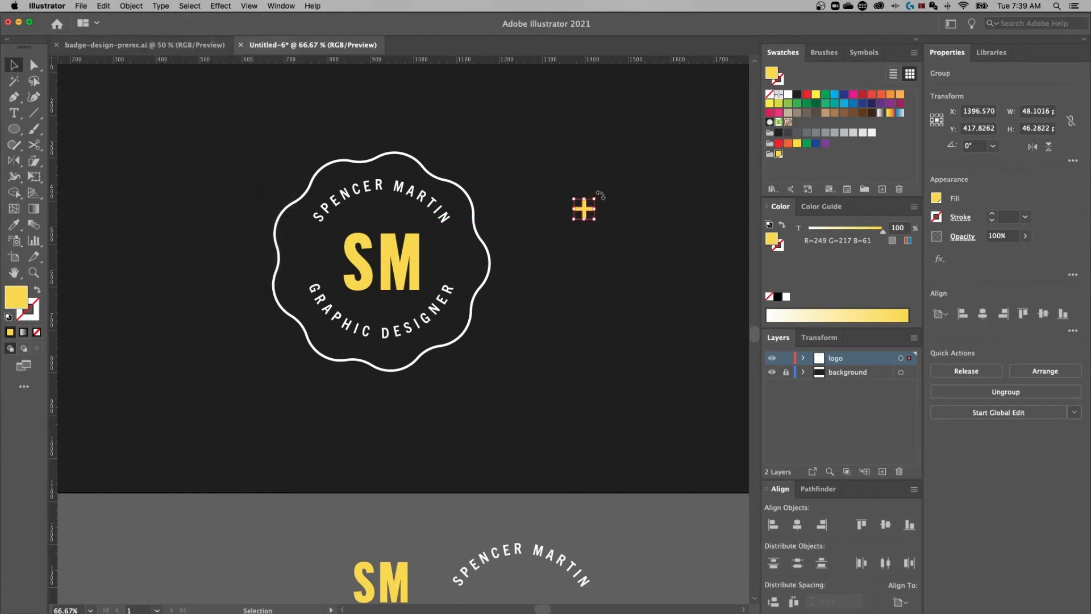
# Rotate the plus 45° into an ×, place it right of SM, and centre it vertically on SM
pyautogui.moveTo(601, 195); pyautogui.dragTo(626, 210)
pyautogui.click(600, 219)
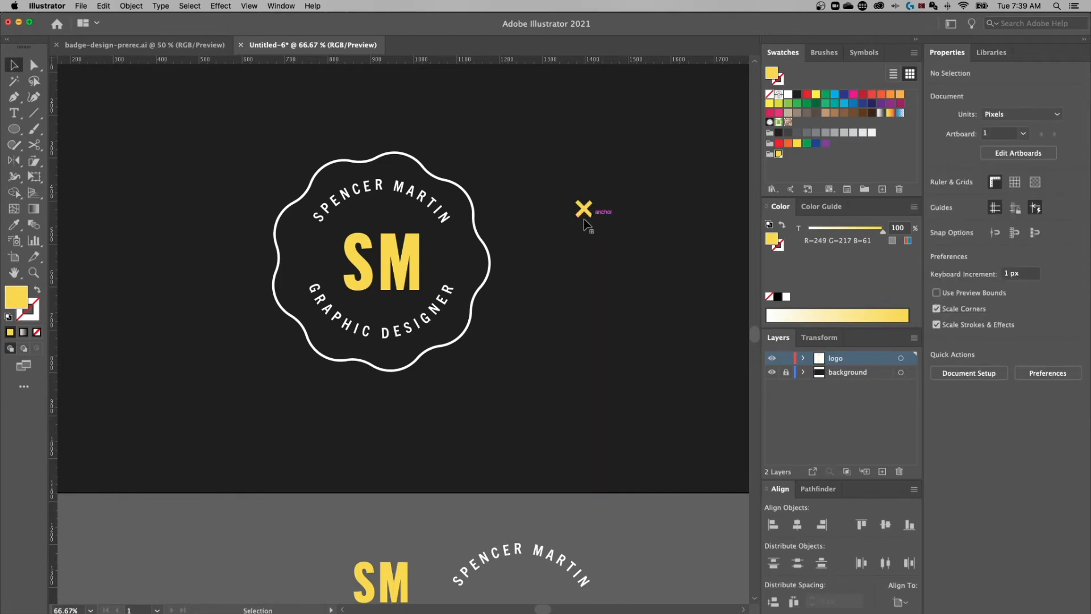
pyautogui.moveTo(588, 217); pyautogui.dragTo(458, 257)
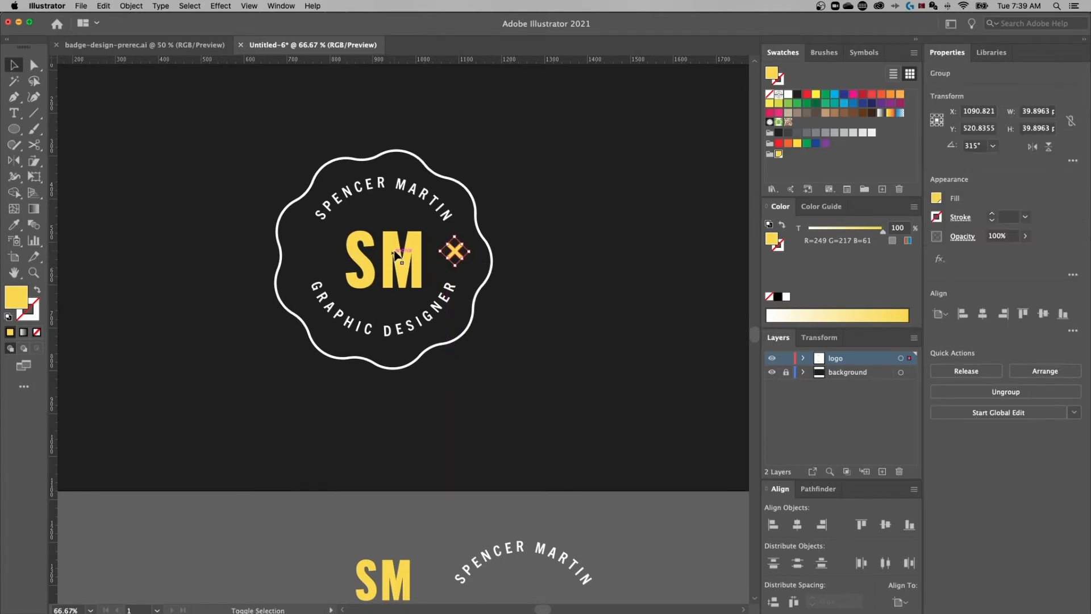
pyautogui.keyDown('shift'); pyautogui.click(432, 254); pyautogui.keyUp('shift')
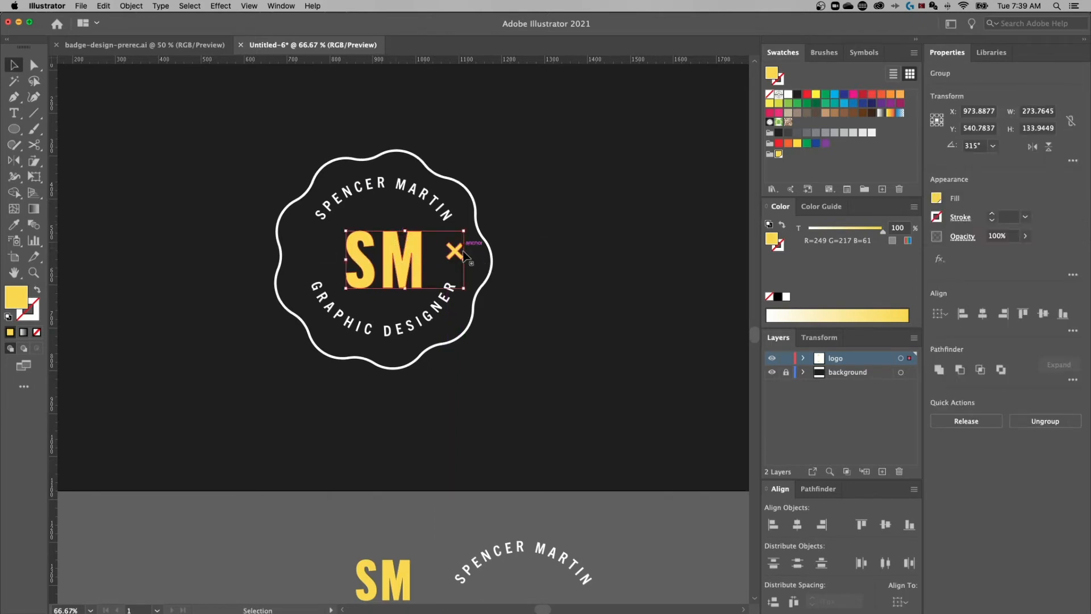
pyautogui.click(399, 251)
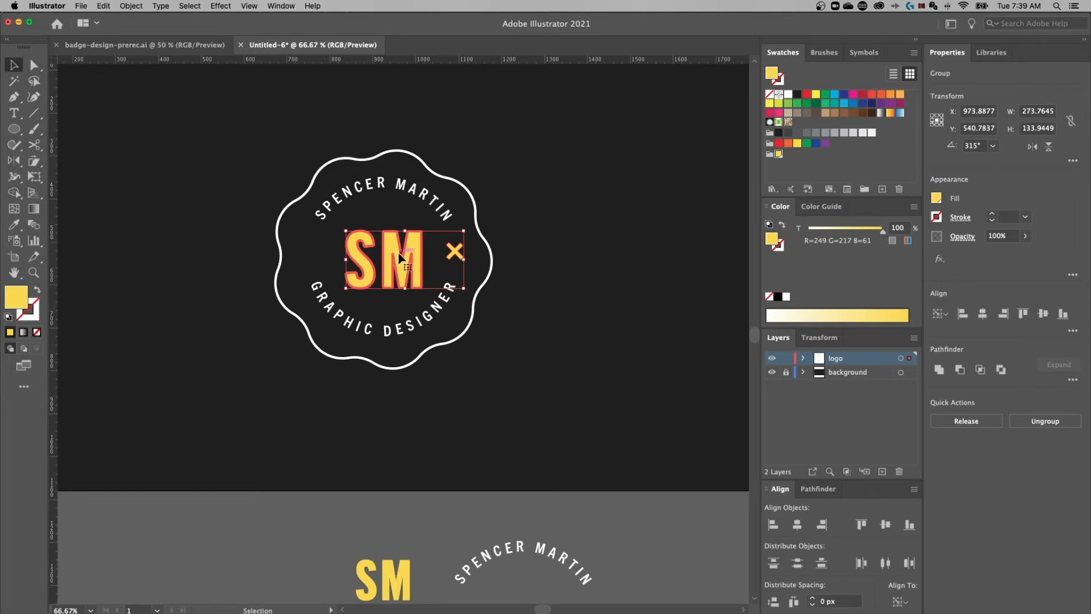
pyautogui.click(1043, 314)
# Place a copy of the × on the left side of the SM monogram
pyautogui.click(457, 261)
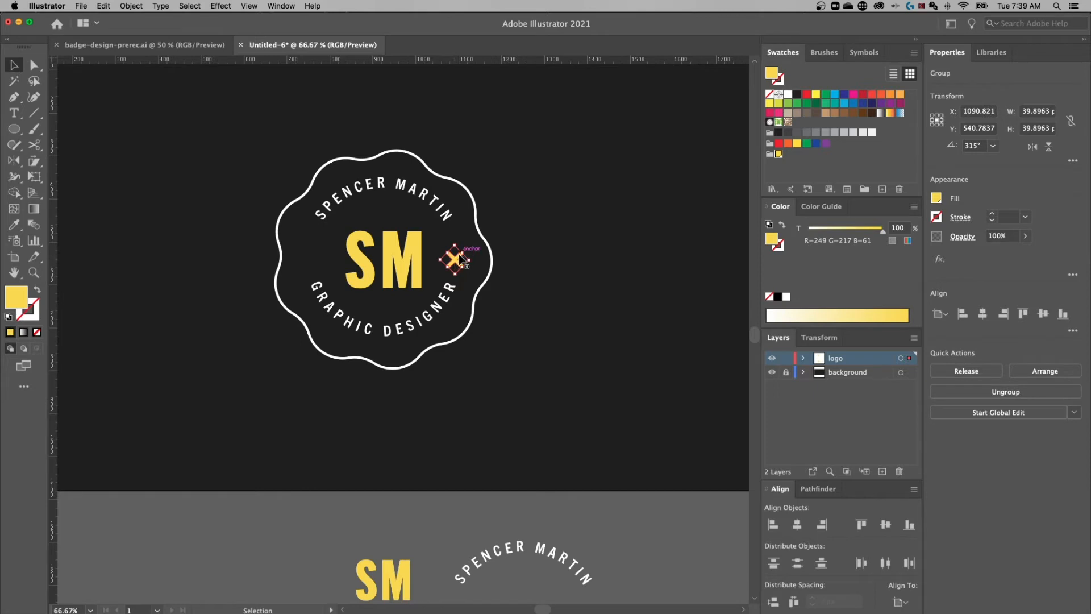
pyautogui.press('super+=')
pyautogui.press('super+=')
pyautogui.press('super+=')
pyautogui.keyDown('space'); pyautogui.moveTo(567, 176); pyautogui.dragTo(515, 272); pyautogui.keyUp('space')
pyautogui.press('a')
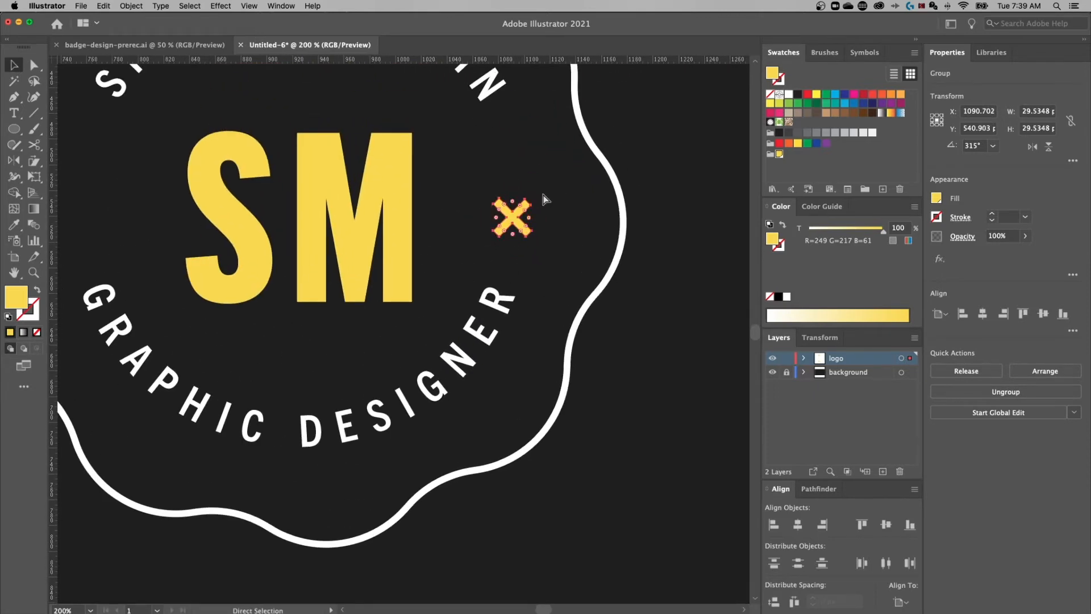
pyautogui.press('super+minus')
pyautogui.press('super+minus')
pyautogui.press('v')
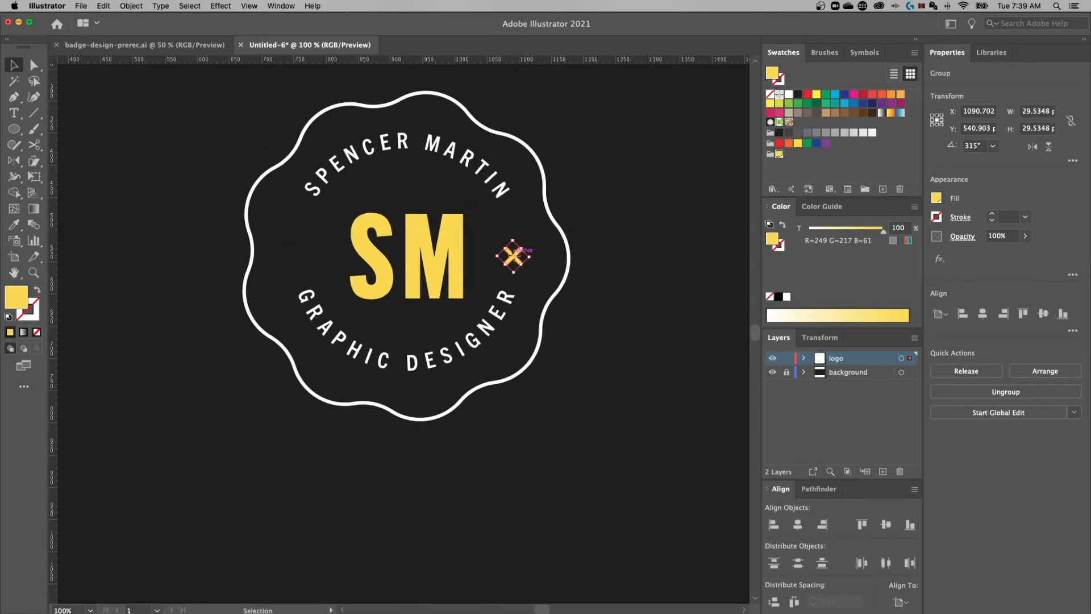
pyautogui.keyDown('alt'); pyautogui.keyDown('shift'); pyautogui.moveTo(513, 256); pyautogui.dragTo(303, 259); pyautogui.keyUp('shift'); pyautogui.keyUp('alt')
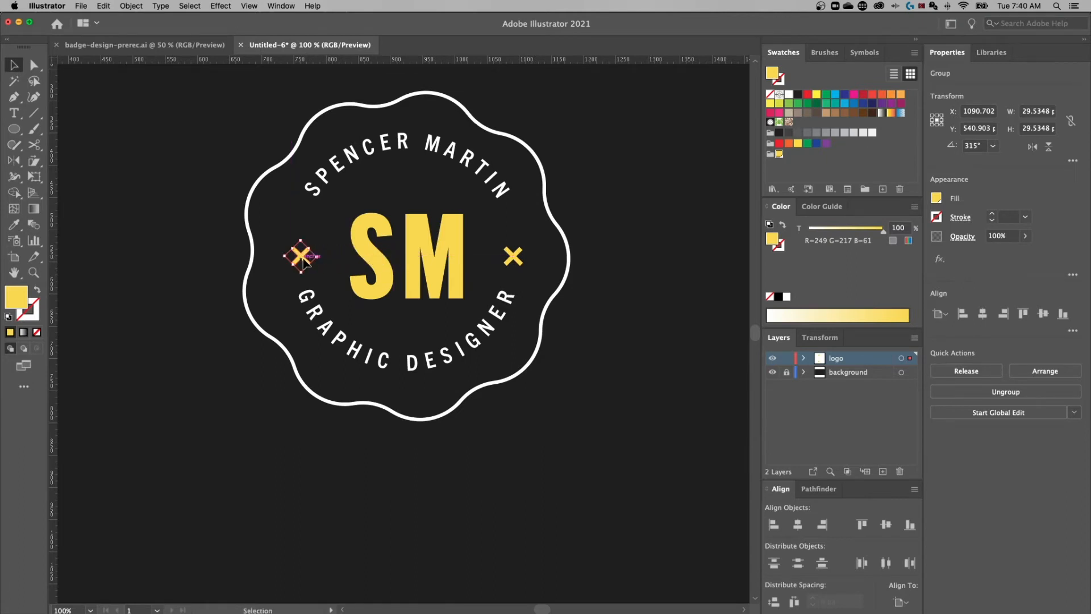
pyautogui.click(619, 220)
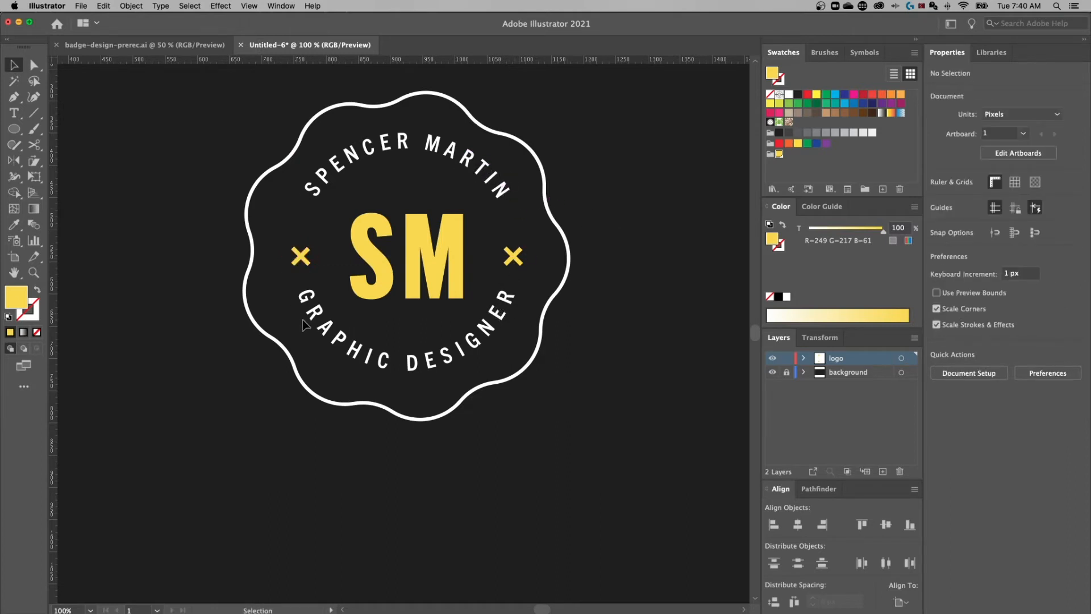
pyautogui.press('super+minus')
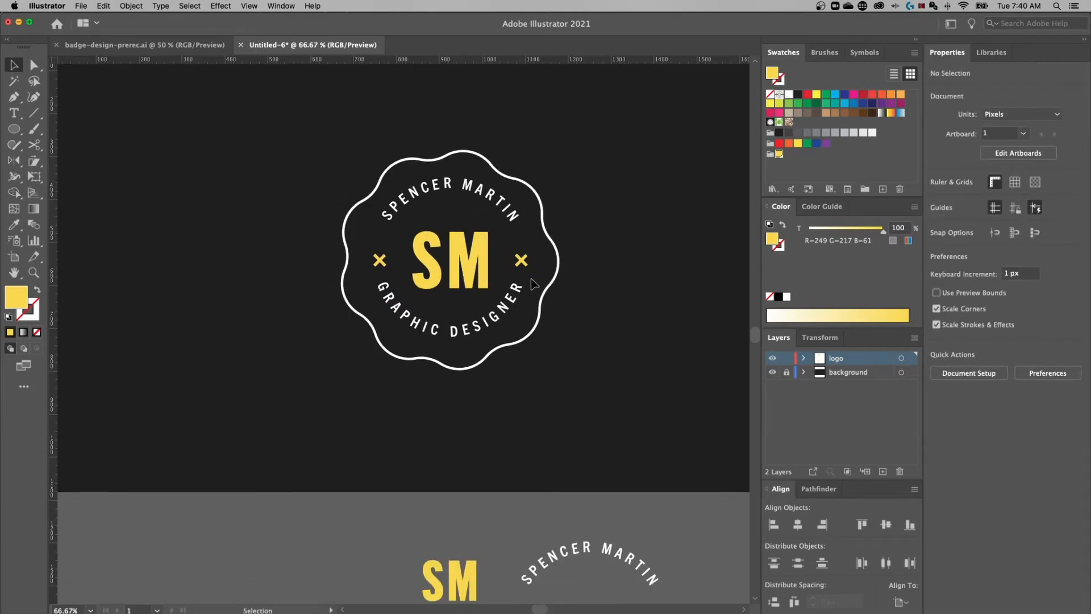
# Select the arched name and GRAPHIC DESIGNER texts and frame the whole badge in view
pyautogui.click(472, 185)
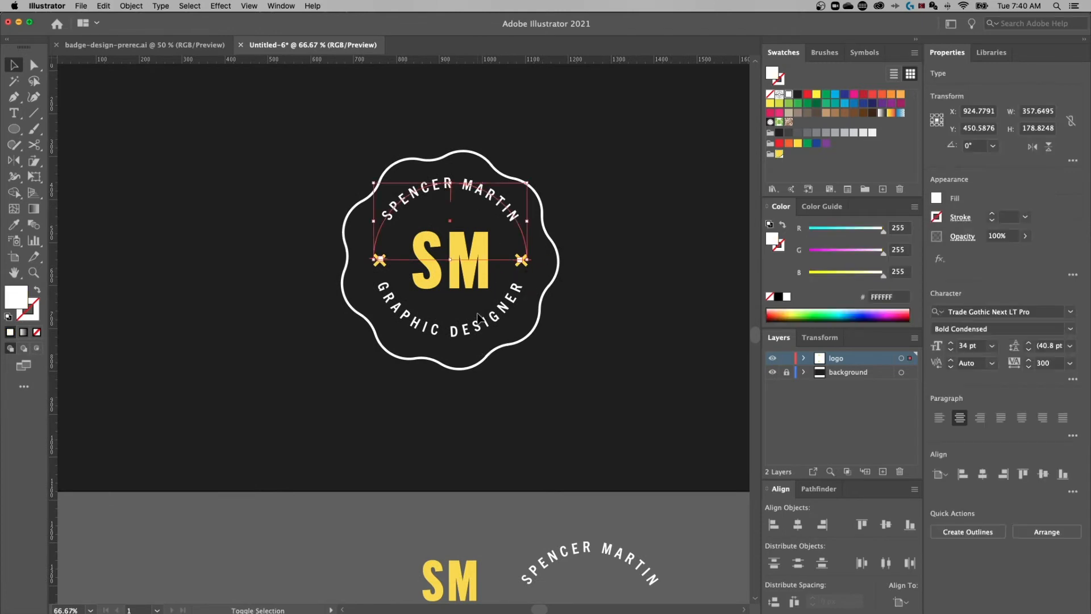
pyautogui.click(596, 242)
pyautogui.click(477, 189)
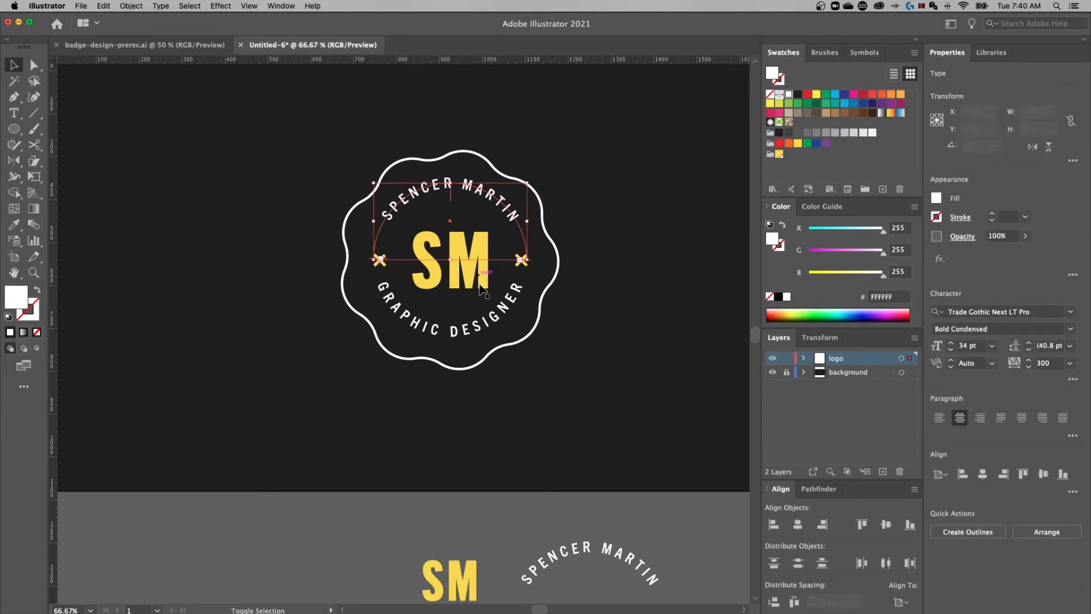
pyautogui.keyDown('shift'); pyautogui.click(482, 327); pyautogui.keyUp('shift')
pyautogui.press('super+equal')
pyautogui.press('super+equal')
pyautogui.press('super+equal')
pyautogui.moveTo(541, 196); pyautogui.dragTo(389, 397)
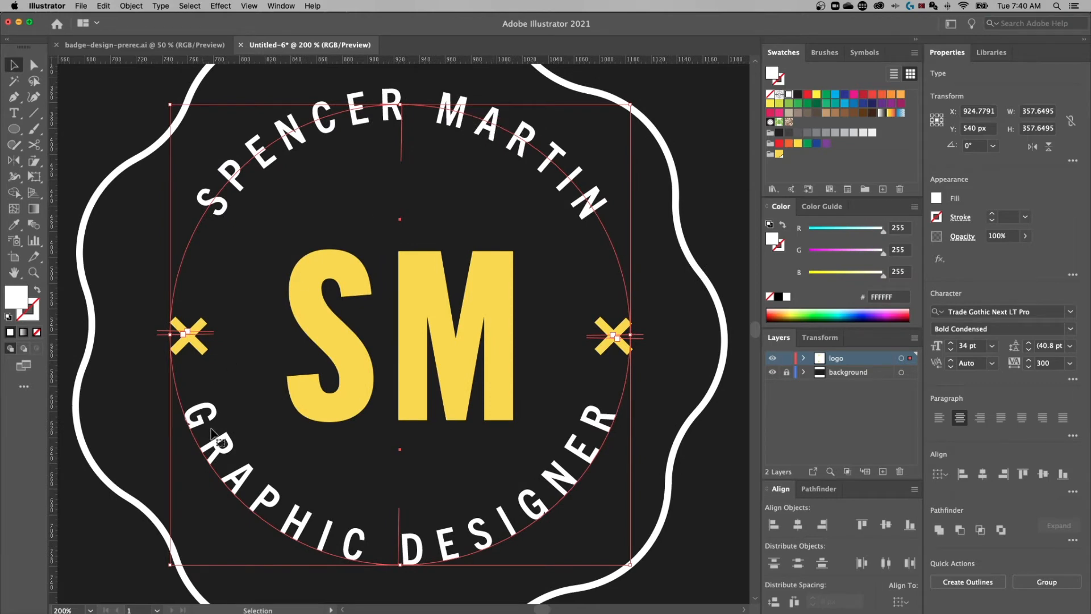
pyautogui.click(124, 394)
pyautogui.scroll(-5, 123, 395)
# Set GRAPHIC DESIGNER's Type on a Path Align to Path option to Center
pyautogui.click(196, 318)
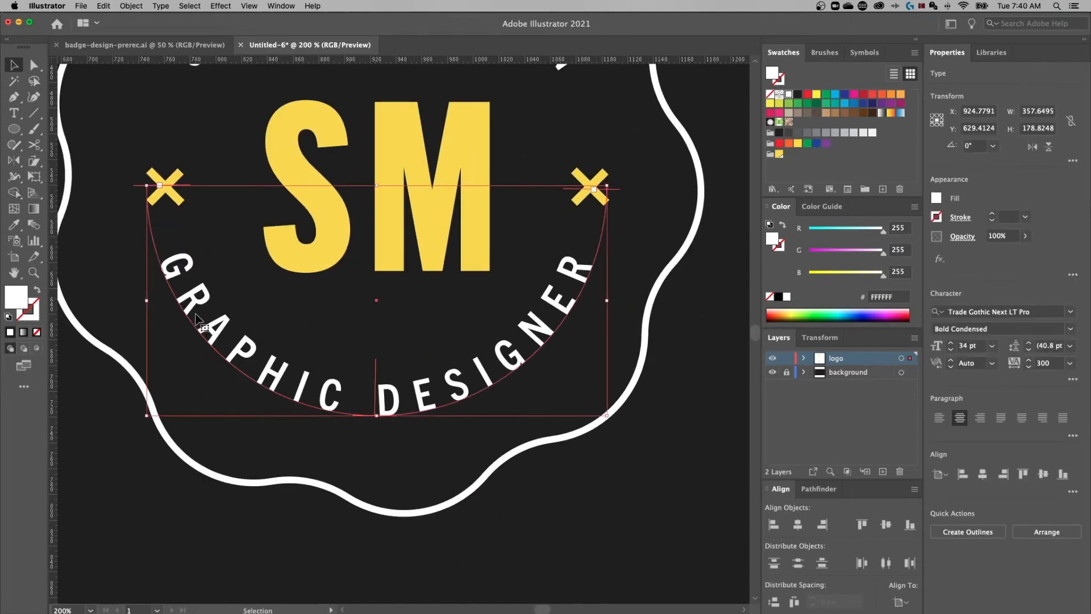
pyautogui.doubleClick(14, 113)
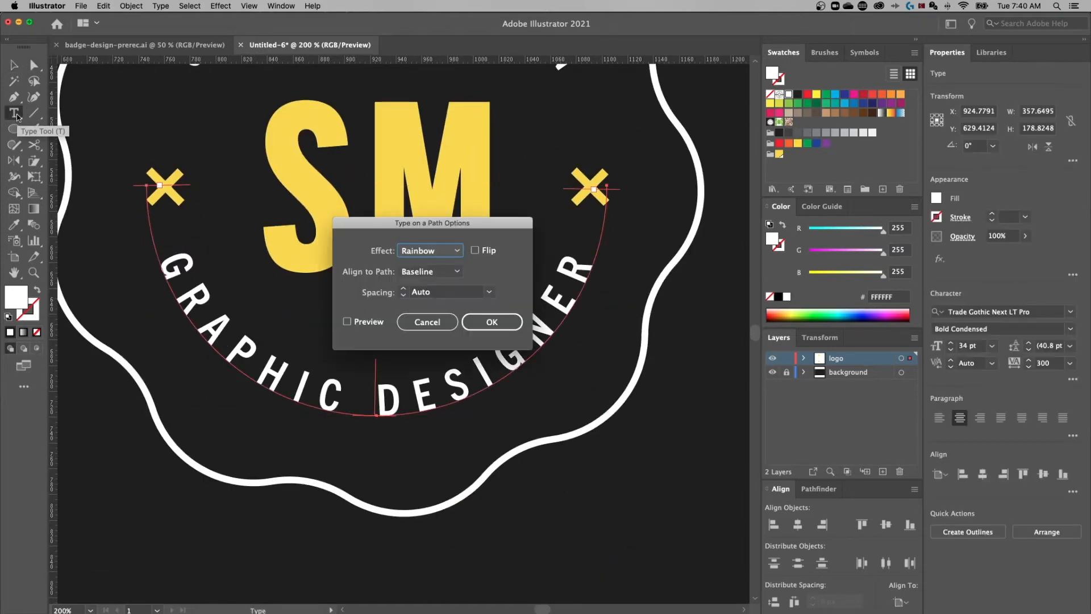
pyautogui.click(421, 273)
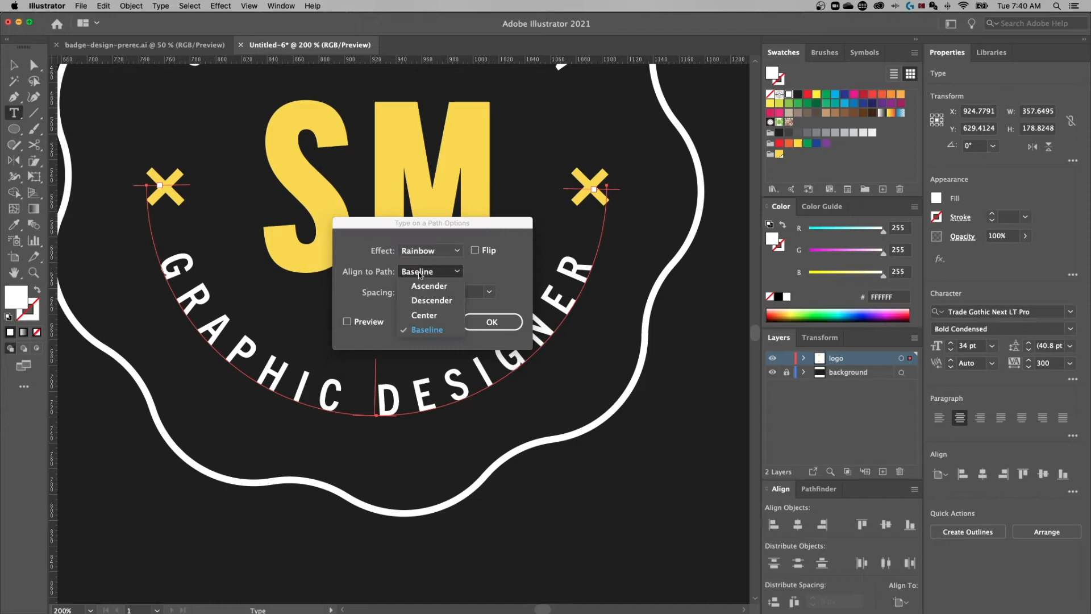
pyautogui.click(424, 317)
pyautogui.click(490, 321)
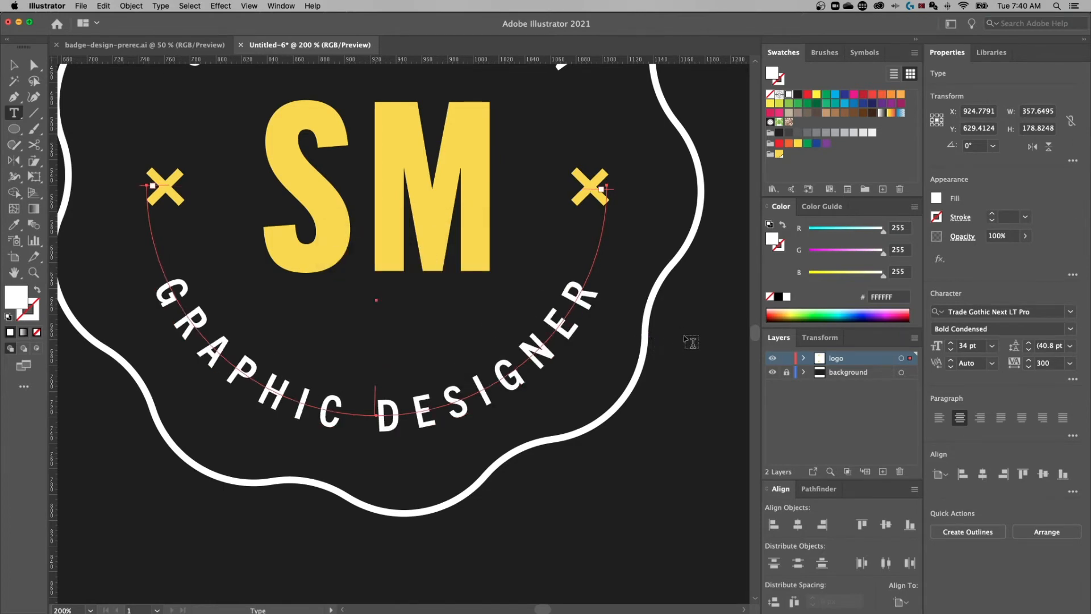
pyautogui.press('super+minus')
pyautogui.press('super+minus')
pyautogui.press('super+minus')
pyautogui.moveTo(569, 282); pyautogui.dragTo(613, 243)
pyautogui.press('Escape')
pyautogui.click(568, 272)
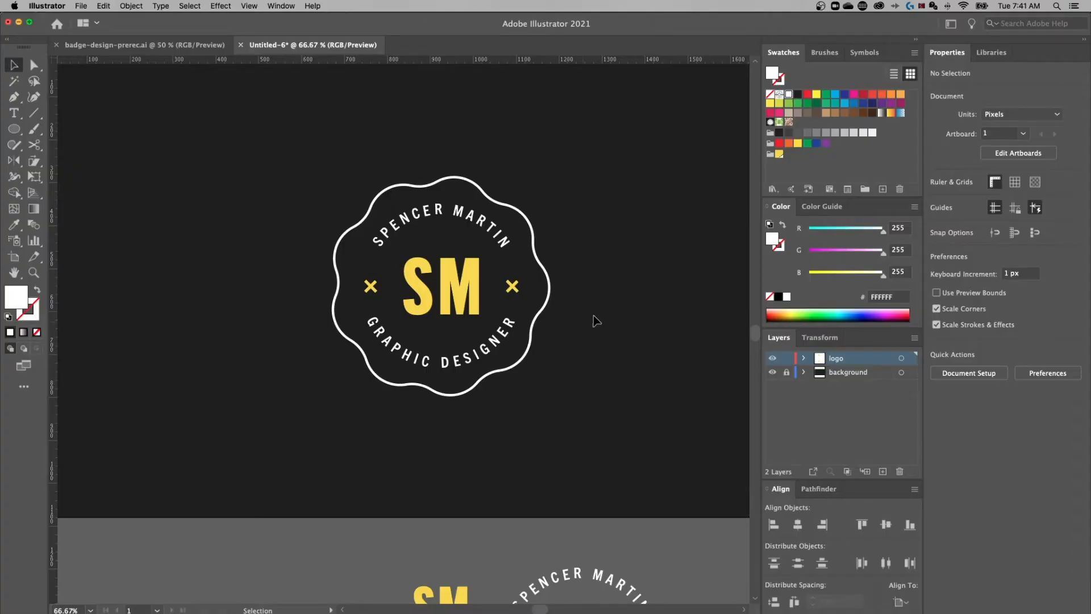
# Scale up the SM monogram to about 200.5 × 153.0 px
pyautogui.click(475, 271)
pyautogui.moveTo(442, 258); pyautogui.dragTo(443, 256)
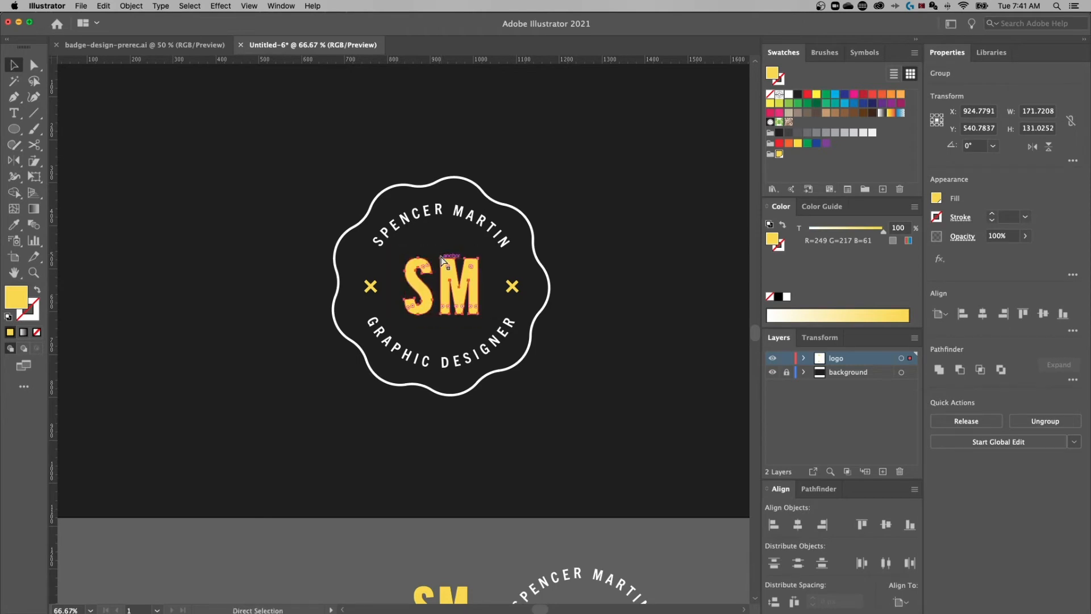
pyautogui.press('super+equal')
pyautogui.press('super+equal')
pyautogui.press('super+equal')
pyautogui.moveTo(605, 230); pyautogui.dragTo(445, 317)
pyautogui.moveTo(363, 205); pyautogui.dragTo(368, 191)
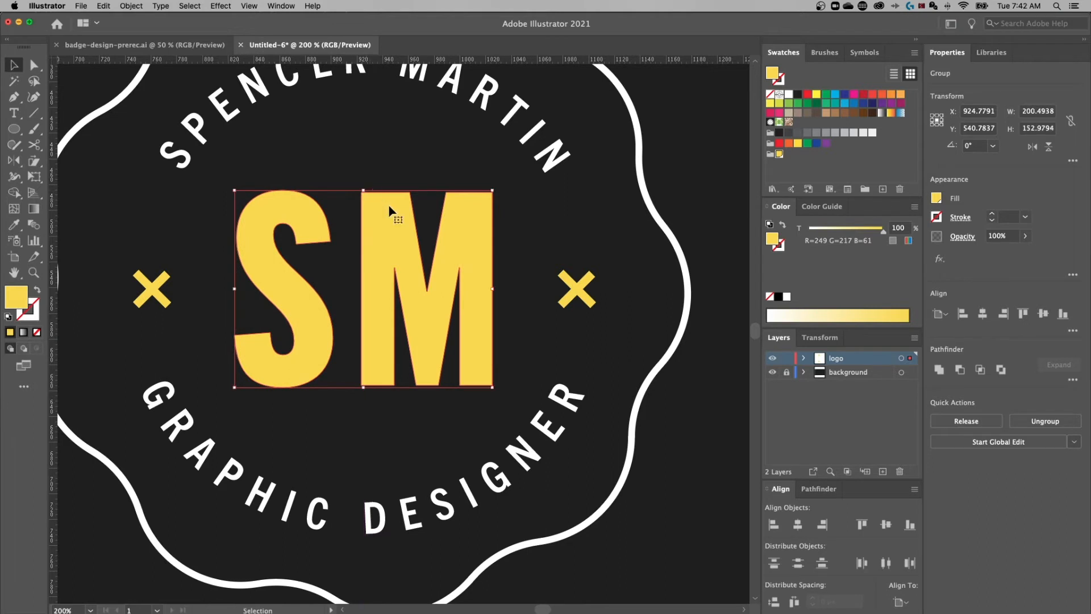
pyautogui.press('super+minus')
pyautogui.moveTo(453, 240); pyautogui.dragTo(470, 258)
# Nudge the right × right and the left × left with the arrow keys
pyautogui.click(310, 272)
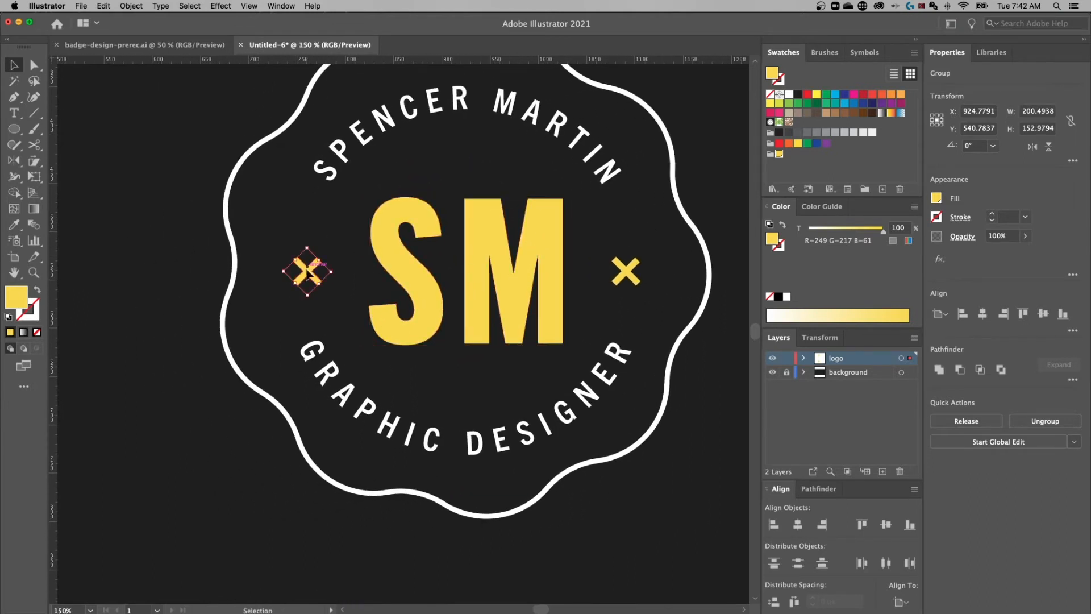
pyautogui.keyDown('shift'); pyautogui.click(630, 271); pyautogui.keyUp('shift')
pyautogui.click(672, 264)
pyautogui.click(636, 274)
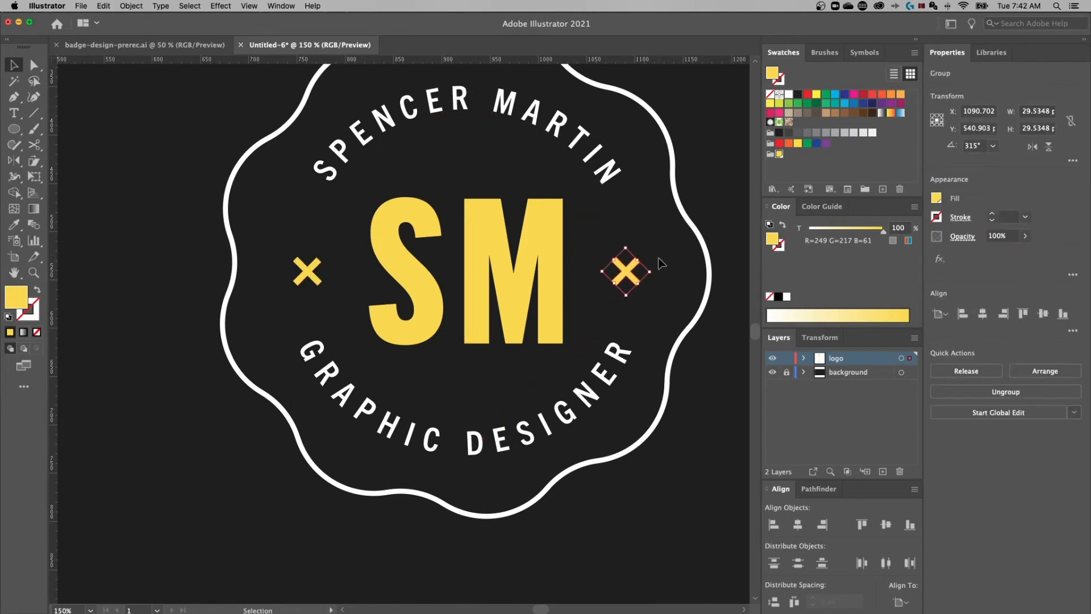
pyautogui.press('Right')
pyautogui.press('Right')
pyautogui.press('Right')
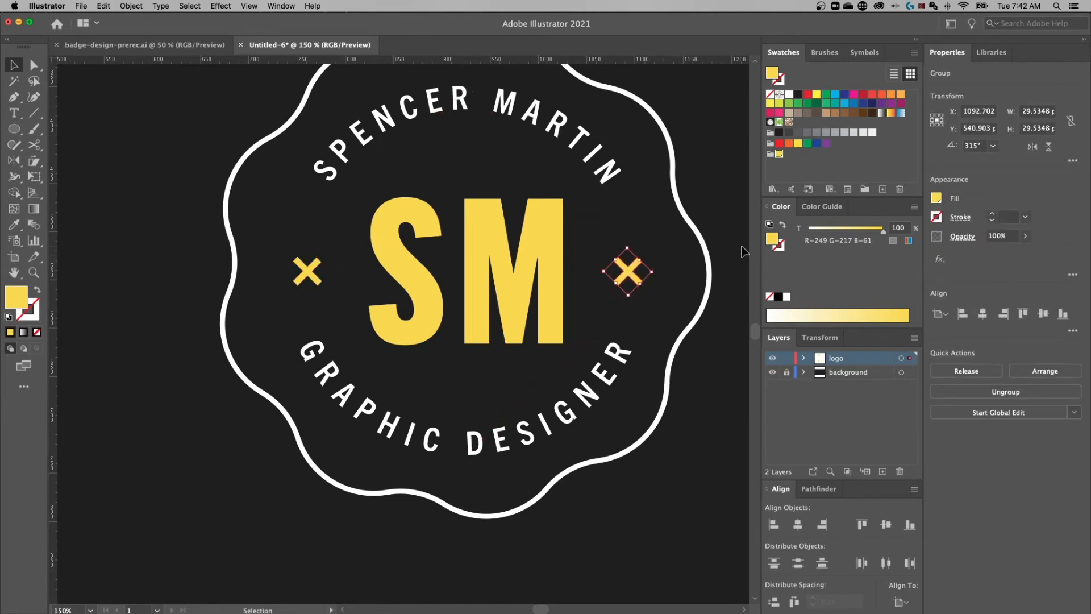
pyautogui.click(309, 272)
pyautogui.press('Left')
pyautogui.press('Left')
pyautogui.press('Left')
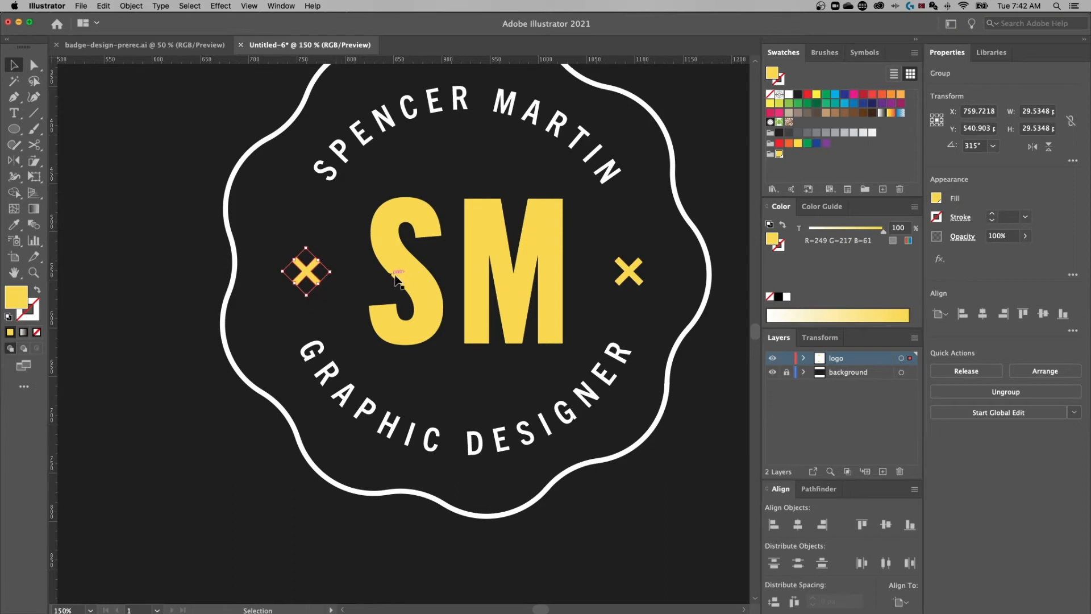
pyautogui.click(684, 159)
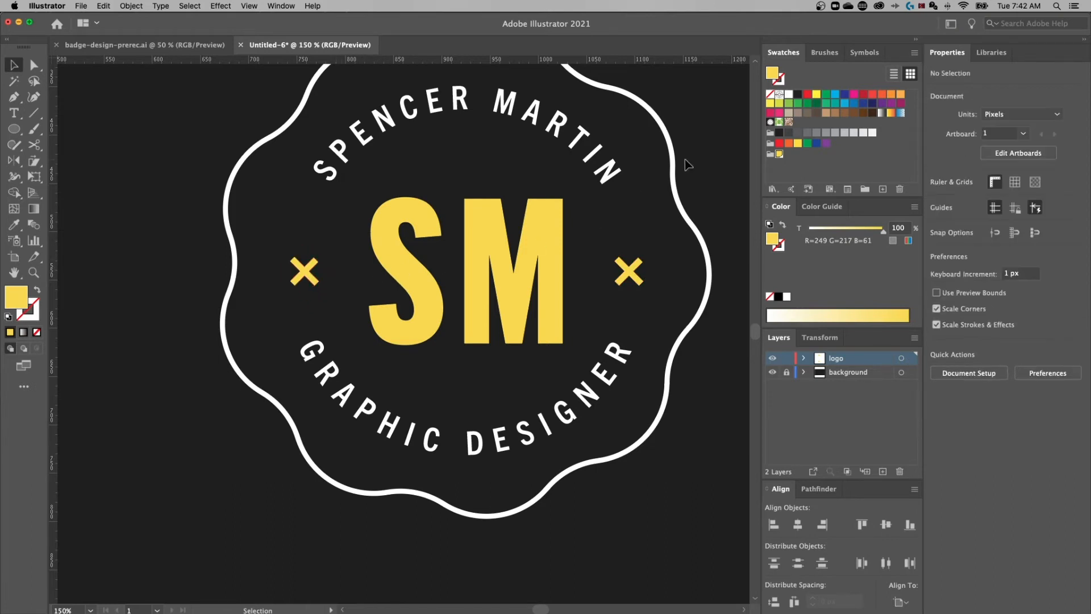
pyautogui.press('super+minus')
pyautogui.click(514, 211)
pyautogui.press('super+minus')
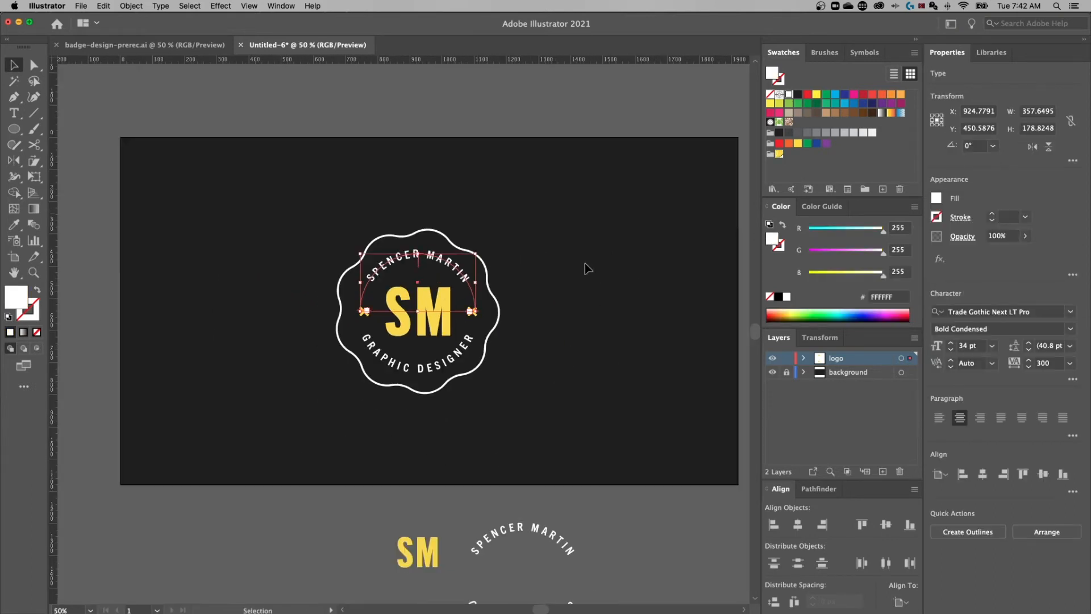
# Raise the font size of both curved texts to 36 pt
pyautogui.click(595, 287)
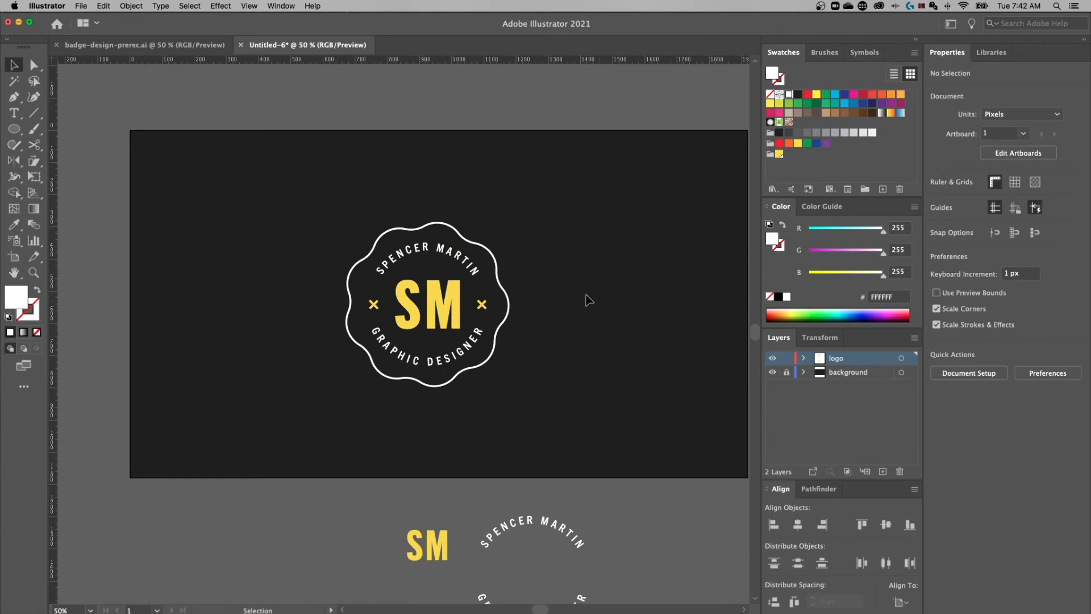
pyautogui.press('super+plus')
pyautogui.click(522, 185)
pyautogui.click(535, 335)
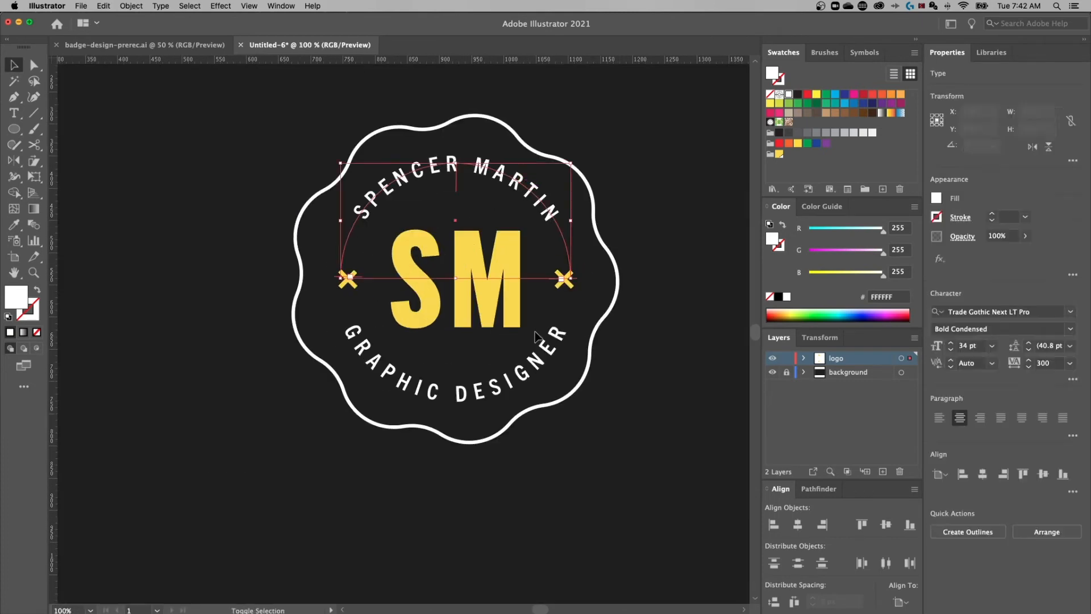
pyautogui.click(978, 345)
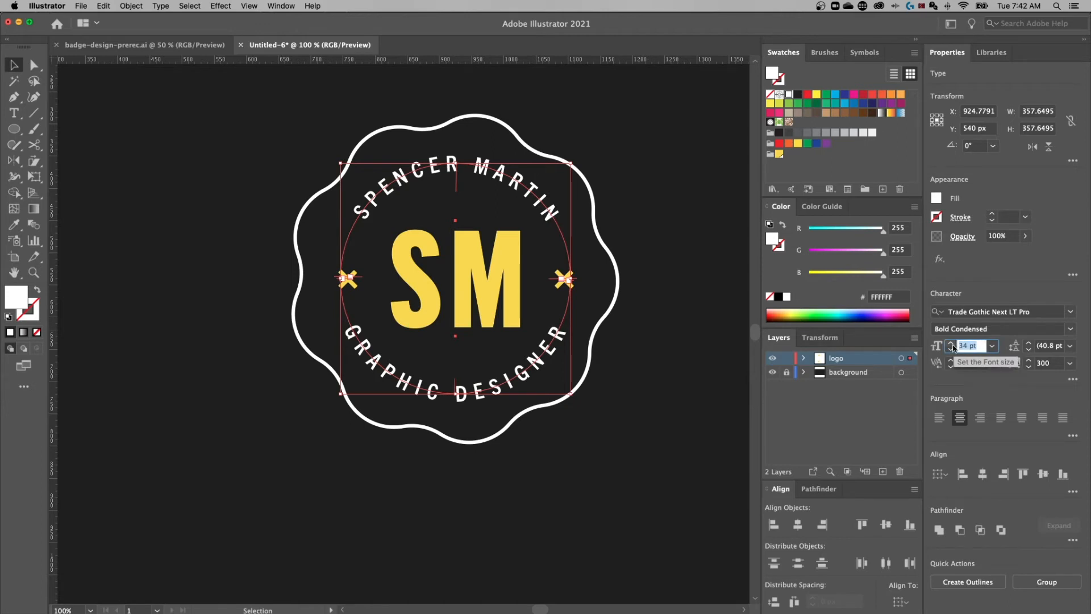
pyautogui.click(951, 343)
pyautogui.click(951, 343)
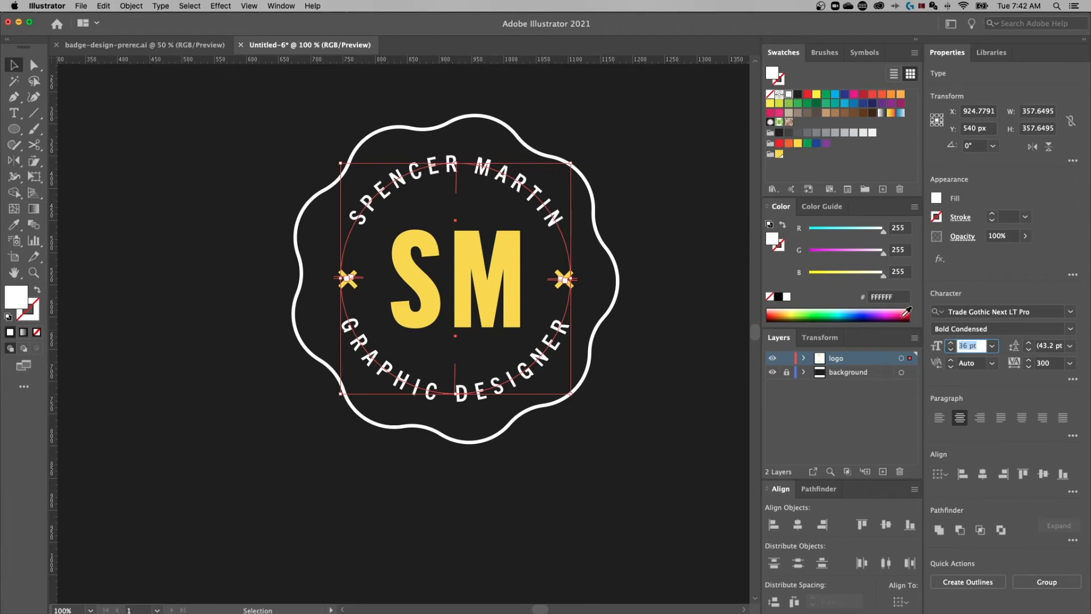
pyautogui.click(664, 303)
# Delete the leftover curved text copies below the artboard
pyautogui.moveTo(672, 279); pyautogui.dragTo(681, 264)
pyautogui.press('super+minus')
pyautogui.scroll(-5, 545, 349)
pyautogui.hscroll(2, 545, 349)
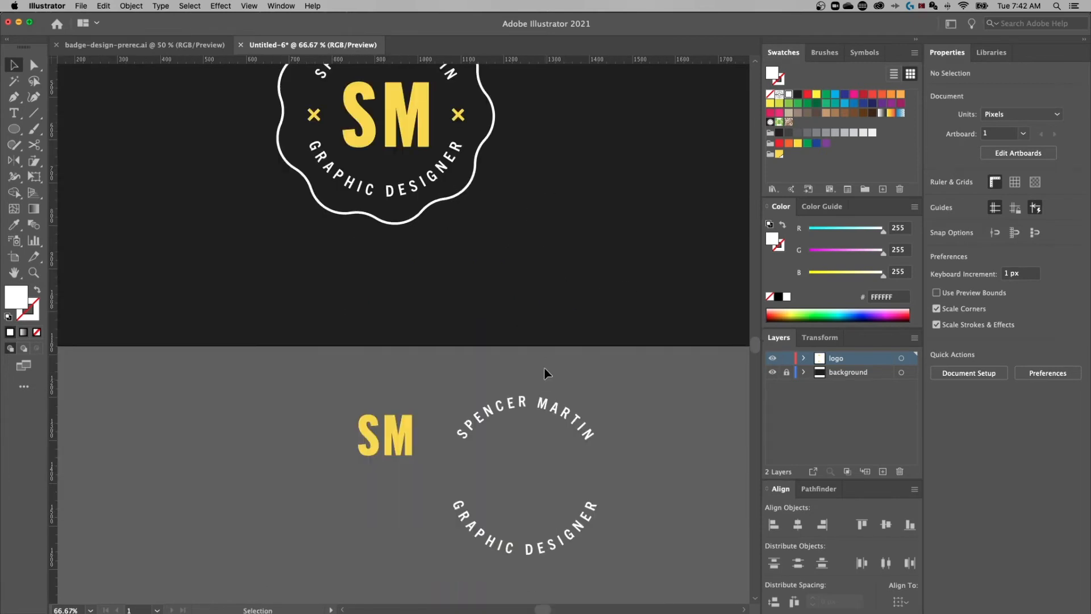
pyautogui.click(525, 550)
pyautogui.press('Delete')
pyautogui.moveTo(494, 389); pyautogui.dragTo(565, 560)
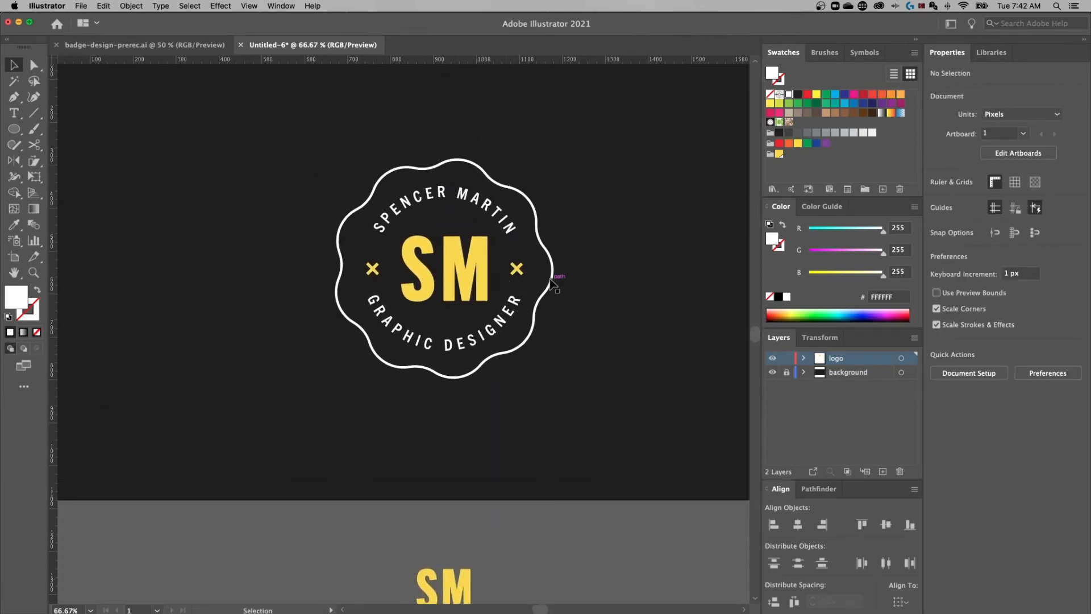
# Set GRAPHIC DESIGNER's tracking to 250
pyautogui.press('super+1')
pyautogui.click(559, 333)
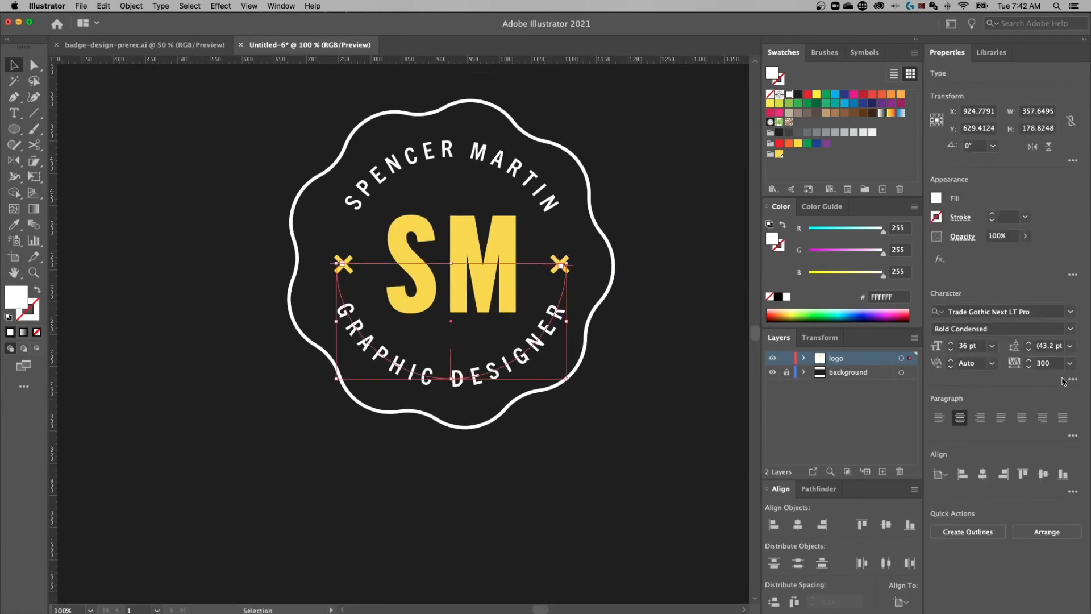
pyautogui.click(1048, 363)
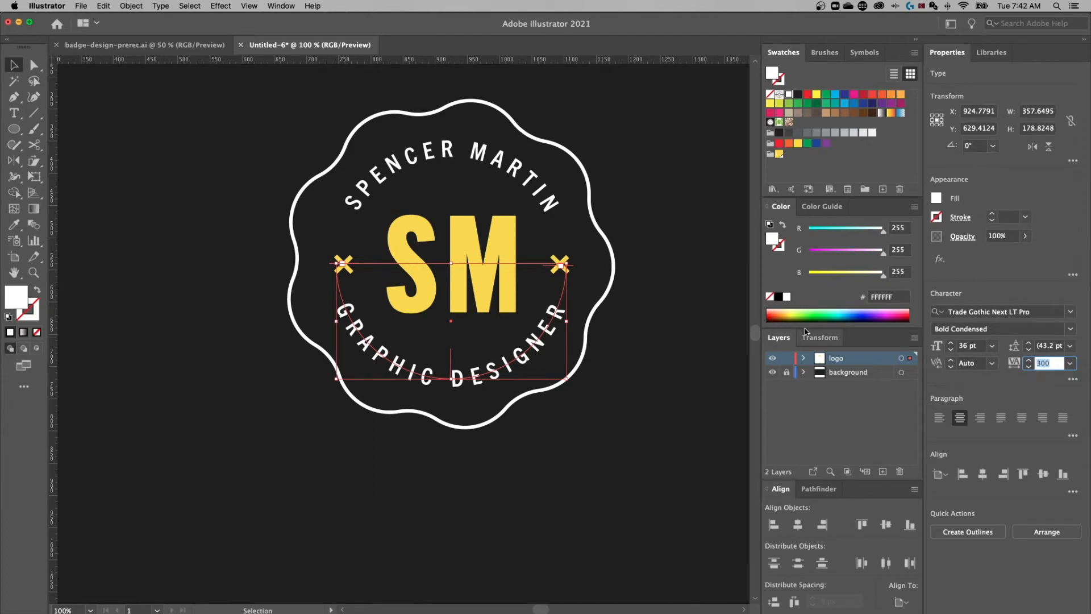
pyautogui.press('Return')
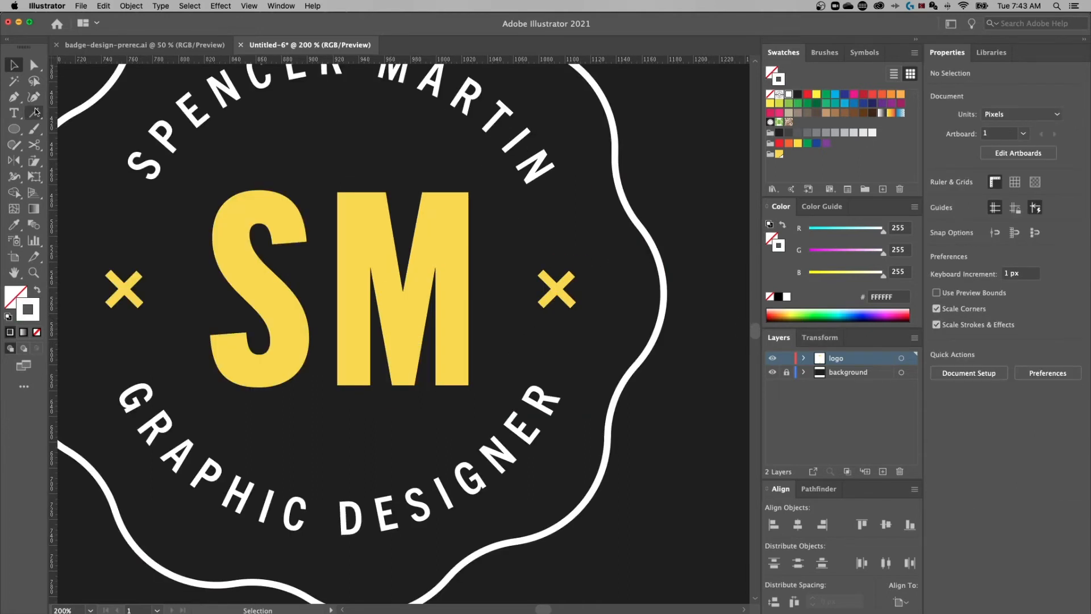
pyautogui.press('b')
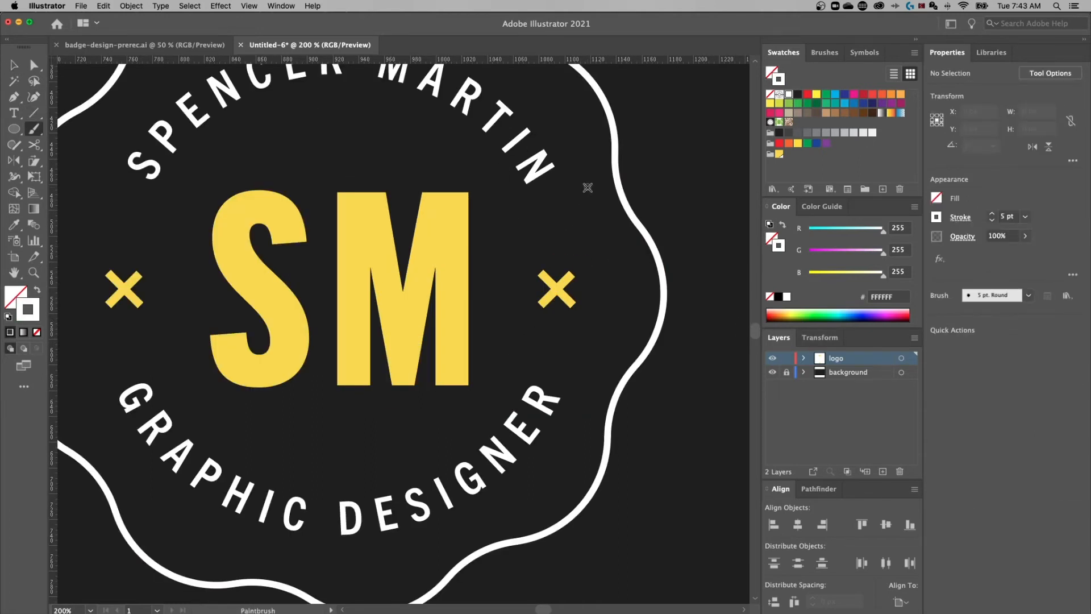
pyautogui.moveTo(549, 177)
pyautogui.mouseDown()
pyautogui.moveTo(494, 234)
pyautogui.moveTo(560, 239)
pyautogui.moveTo(561, 188)
pyautogui.mouseUp()
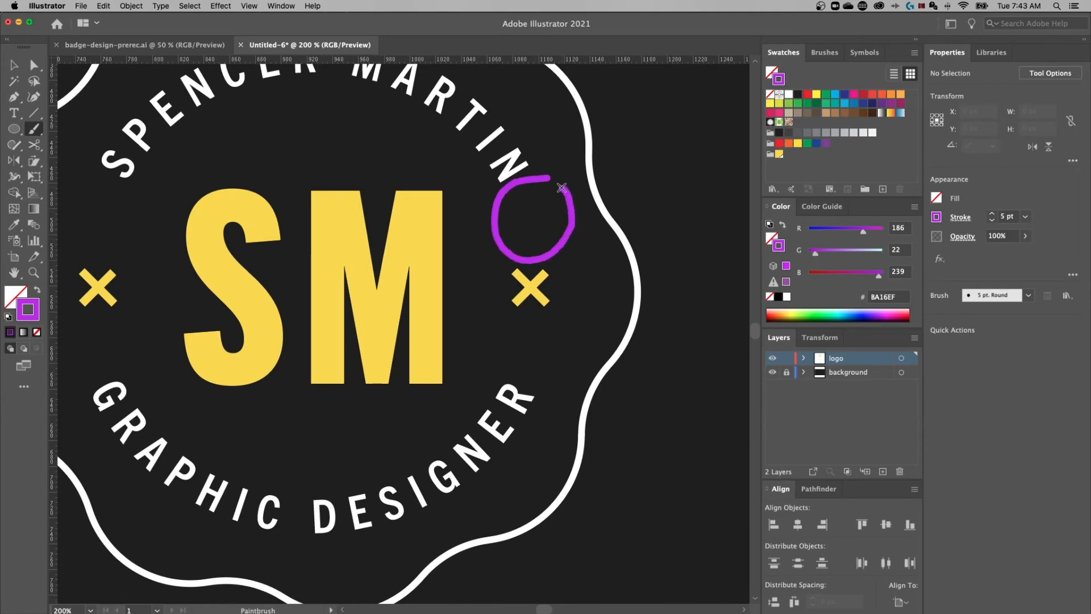
pyautogui.moveTo(563, 312)
pyautogui.mouseDown()
pyautogui.moveTo(514, 316)
pyautogui.moveTo(485, 351)
pyautogui.moveTo(496, 379)
pyautogui.moveTo(574, 364)
pyautogui.moveTo(562, 317)
pyautogui.moveTo(595, 352)
pyautogui.mouseUp()
pyautogui.press('super+minus')
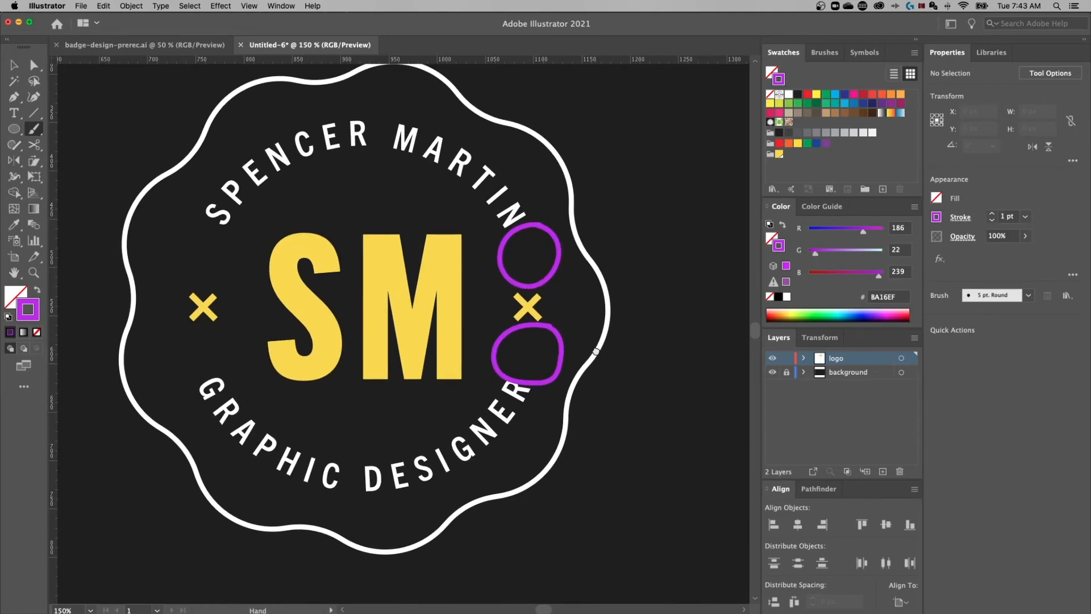
pyautogui.press('super+z')
pyautogui.press('super+z')
pyautogui.moveTo(505, 238)
pyautogui.mouseDown()
pyautogui.moveTo(542, 231)
pyautogui.moveTo(519, 236)
pyautogui.moveTo(529, 280)
pyautogui.mouseUp()
pyautogui.moveTo(510, 327); pyautogui.dragTo(549, 332)
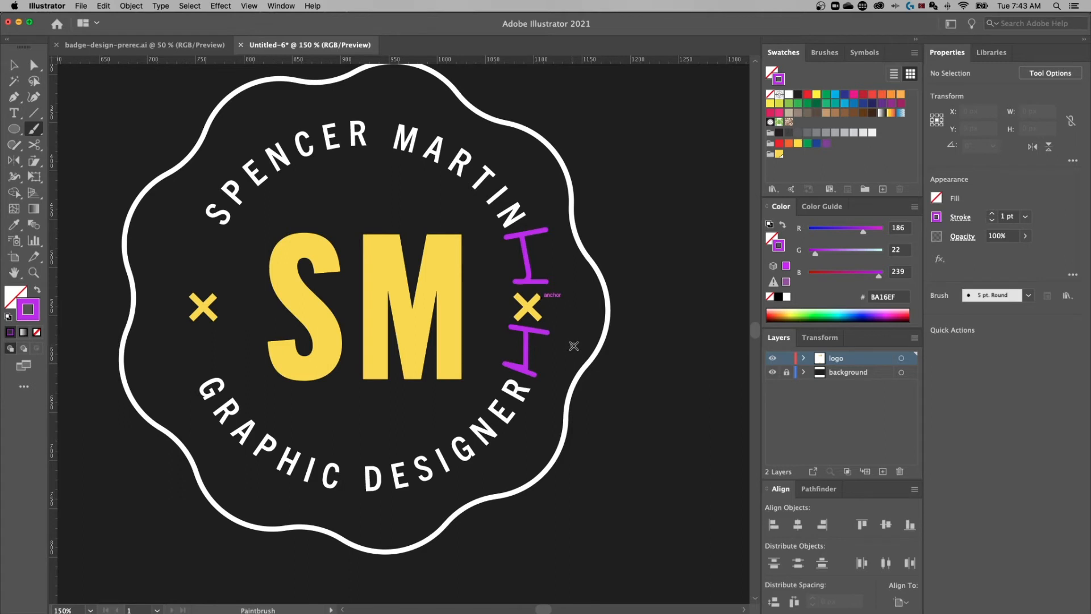
pyautogui.press('super+z')
pyautogui.press('super+z')
pyautogui.press('super+z')
pyautogui.press('super+z')
pyautogui.press('super+z')
pyautogui.press('super+z')
pyautogui.press('v')
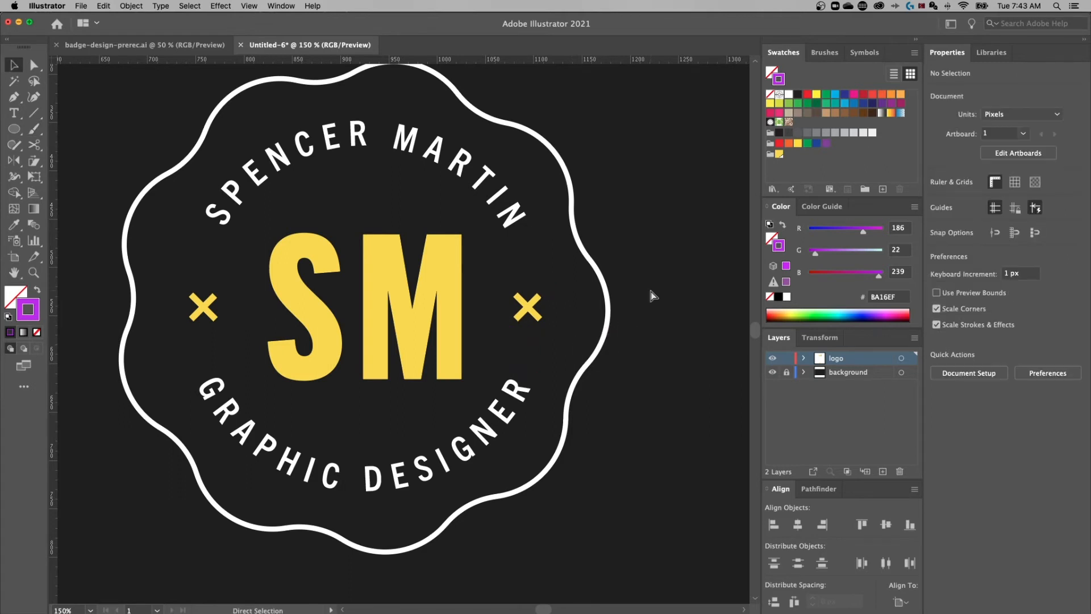
pyautogui.press('super+minus')
pyautogui.press('super+minus')
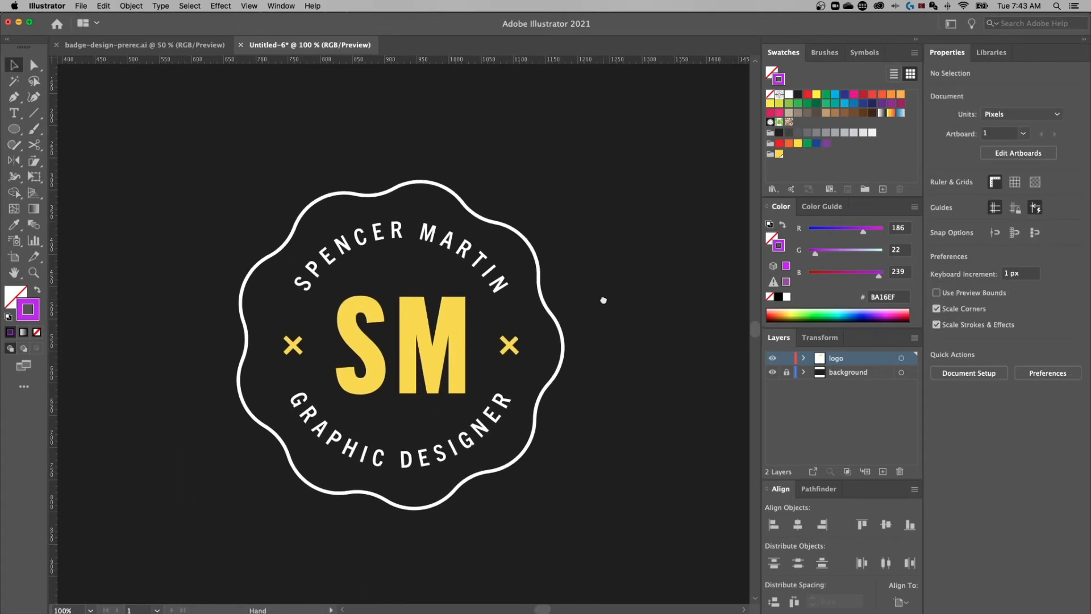
pyautogui.moveTo(601, 302); pyautogui.dragTo(583, 294)
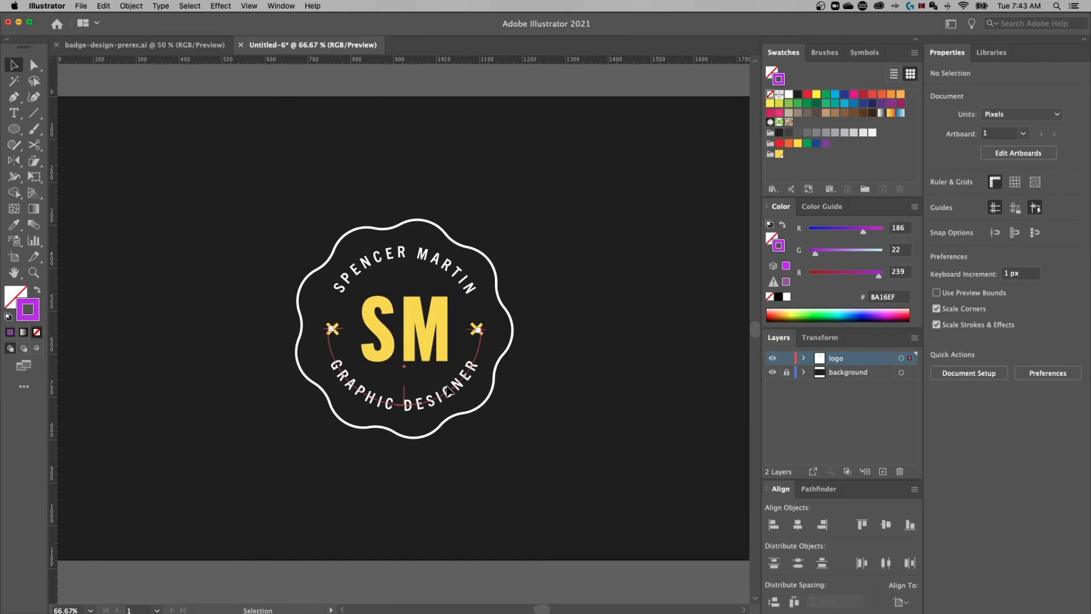
pyautogui.click(479, 370)
pyautogui.click(1061, 363)
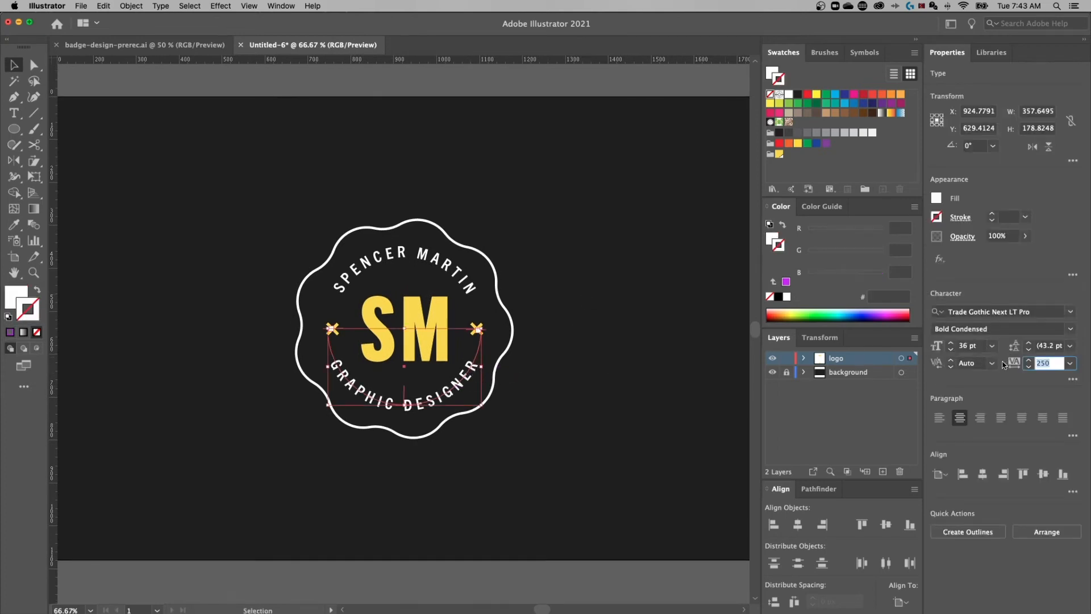
pyautogui.click(978, 340)
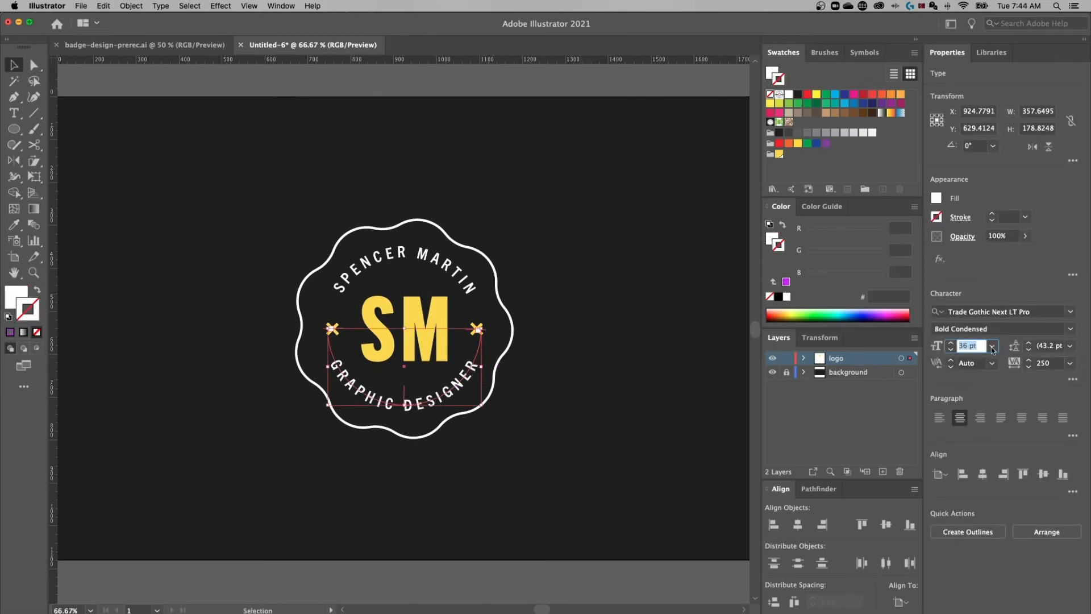
pyautogui.click(603, 321)
pyautogui.press('super+1')
pyautogui.click(504, 241)
pyautogui.keyDown('shift'); pyautogui.click(482, 413); pyautogui.keyUp('shift')
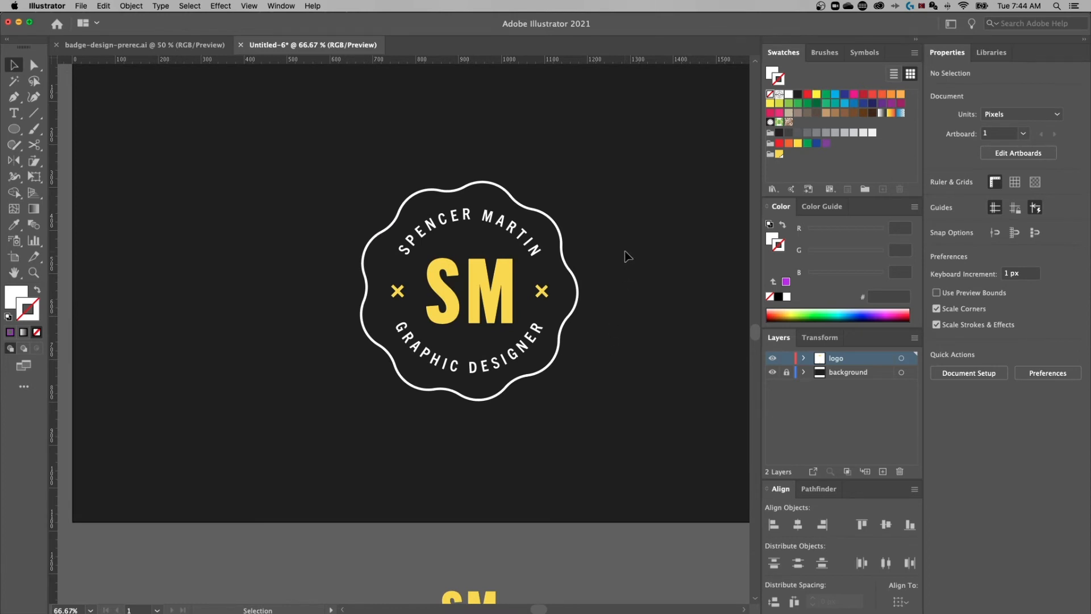
# Option-drag a copy of both arc texts onto the pasteboard below the artboard
pyautogui.scroll(-3, 626, 306)
pyautogui.hscroll(3, 626, 306)
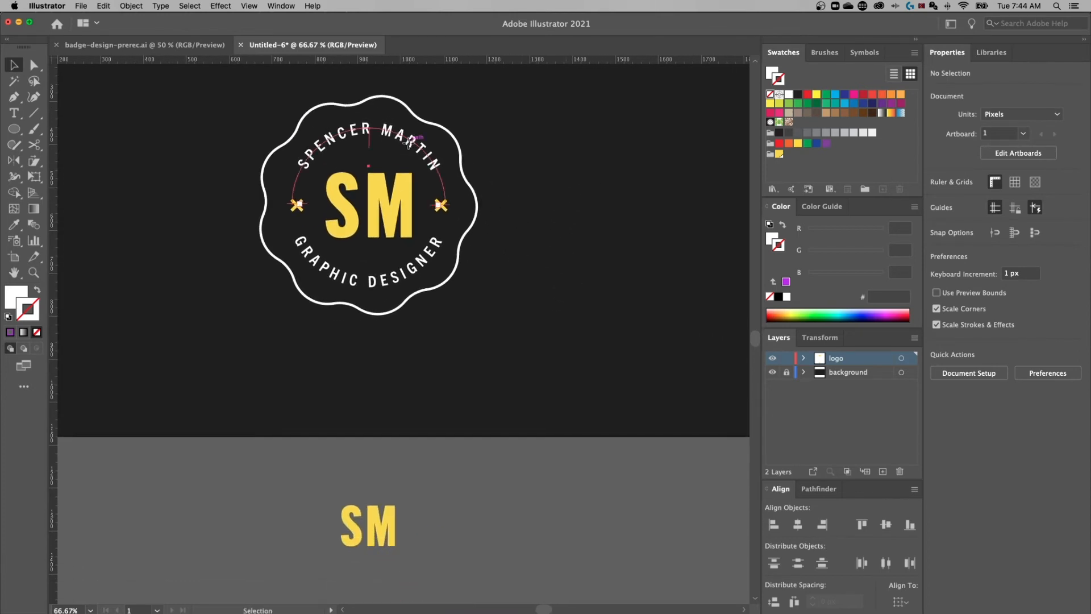
pyautogui.click(420, 263)
pyautogui.keyDown('shift'); pyautogui.click(420, 262); pyautogui.keyUp('shift')
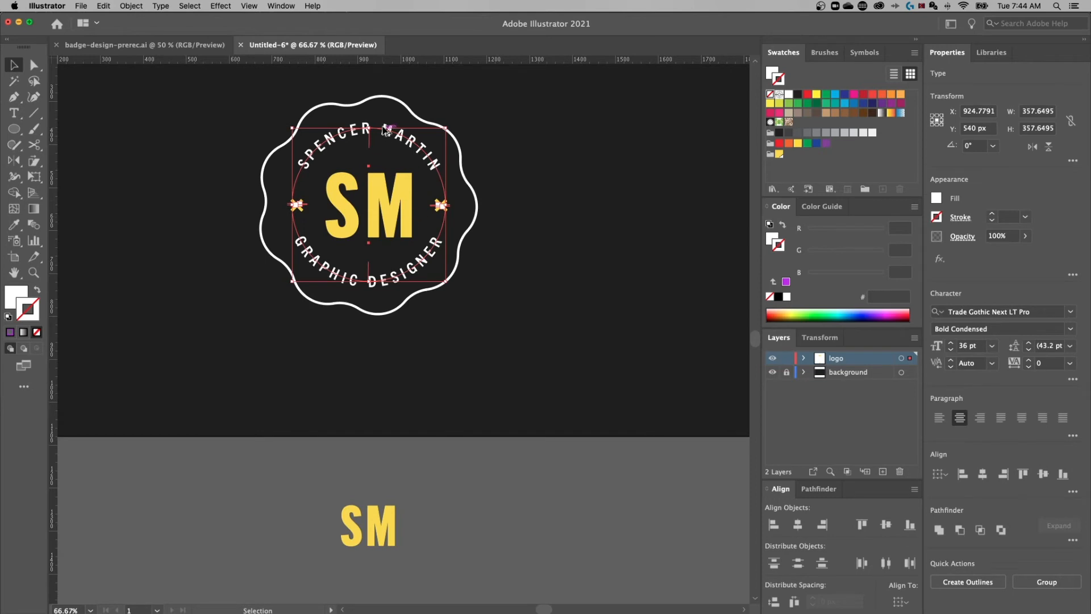
pyautogui.moveTo(388, 134); pyautogui.dragTo(538, 477)
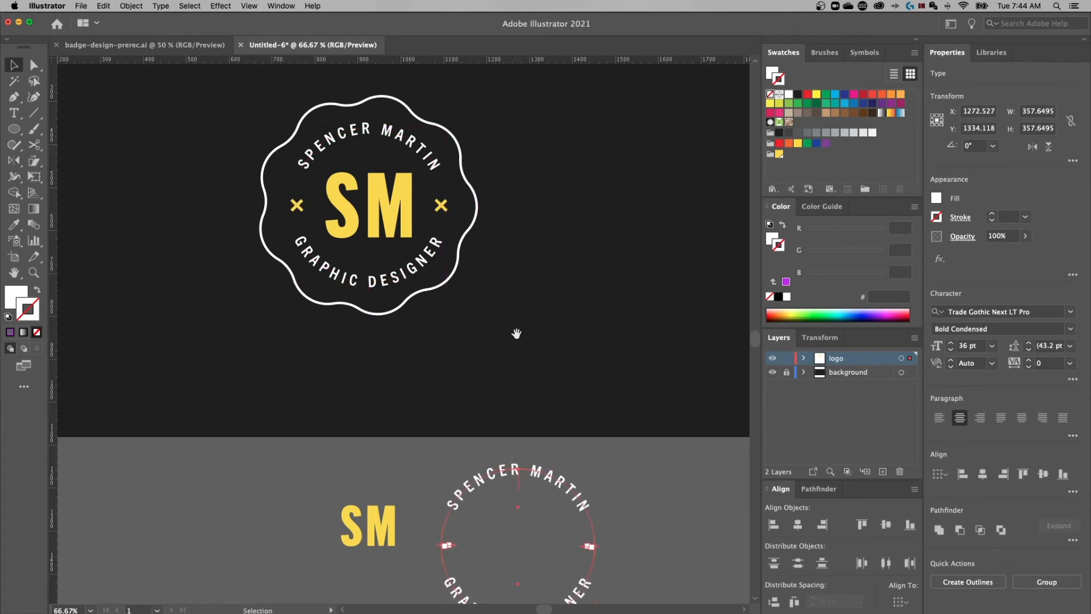
pyautogui.moveTo(514, 324); pyautogui.dragTo(506, 350)
pyautogui.click(494, 286)
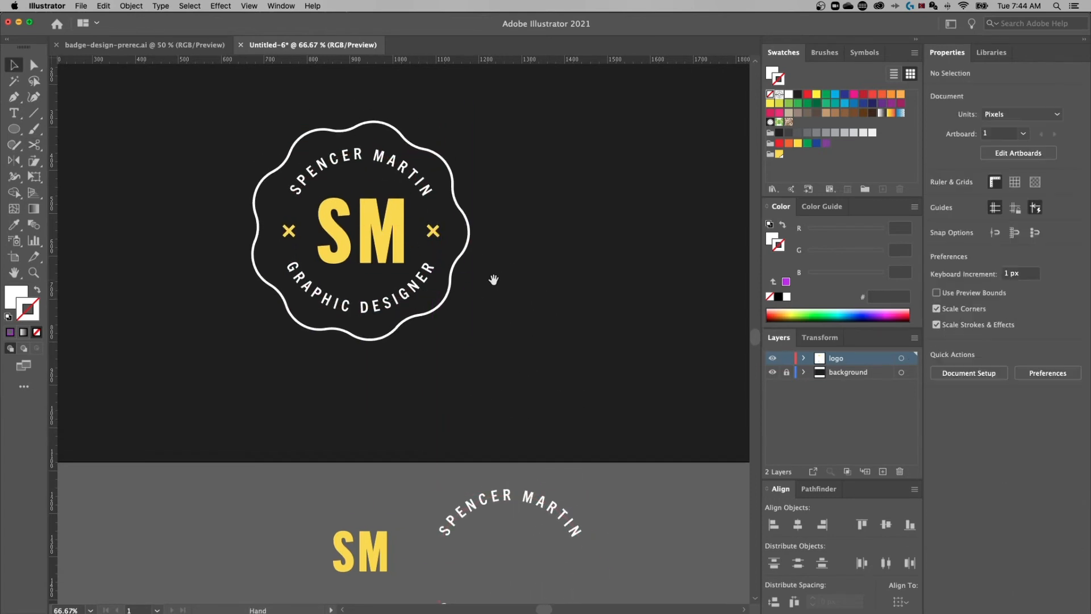
# Return to the artboard and select all of the badge artwork
pyautogui.scroll(2, 534, 364)
pyautogui.hscroll(-1, 534, 364)
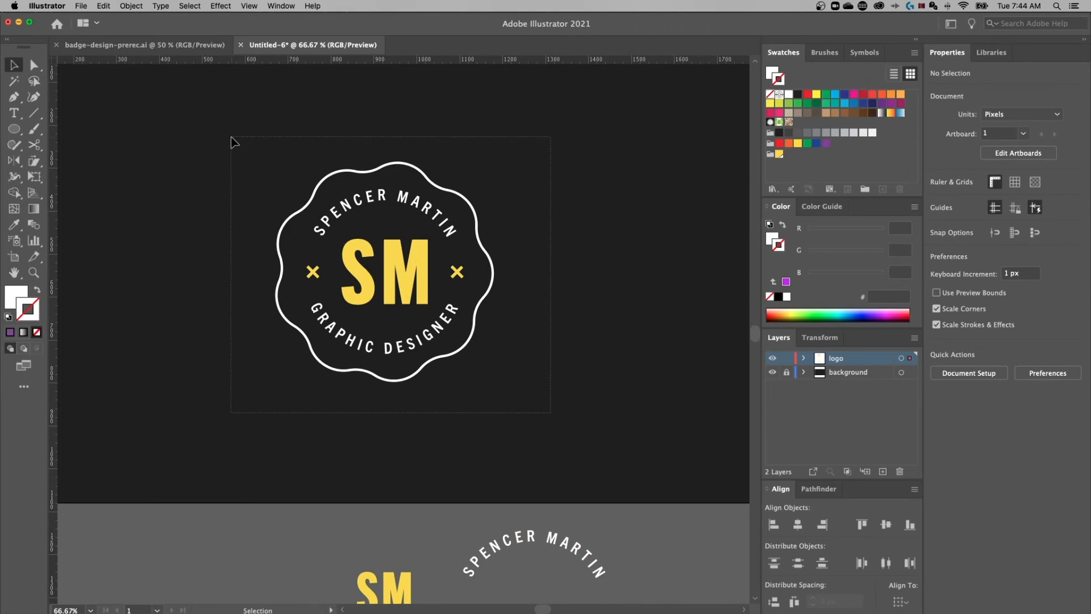
pyautogui.press('super+a')
pyautogui.click(157, 5)
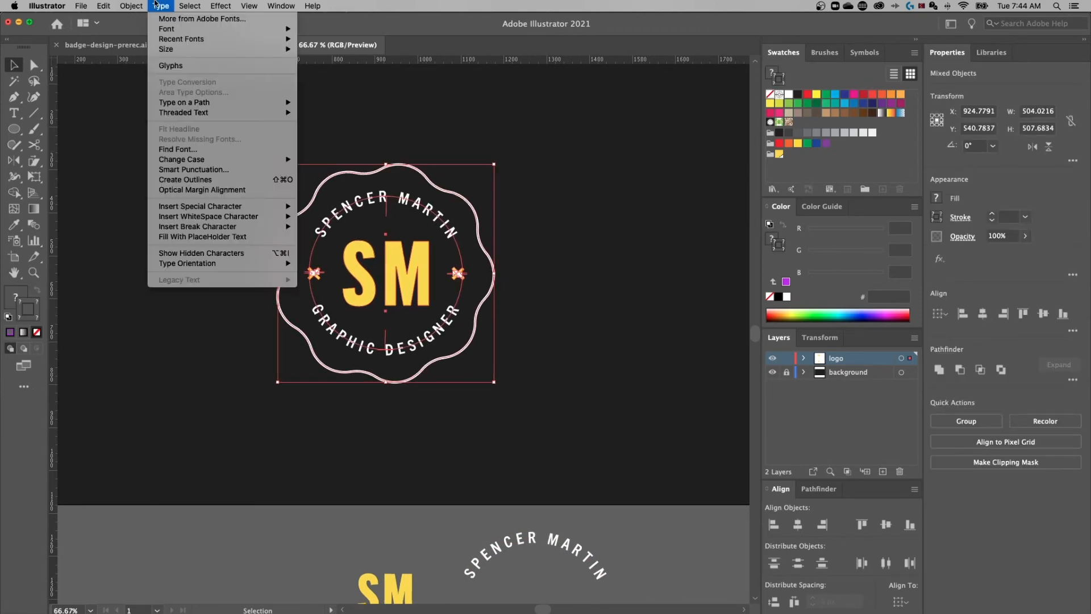
pyautogui.click(185, 180)
pyautogui.click(575, 199)
pyautogui.click(414, 210)
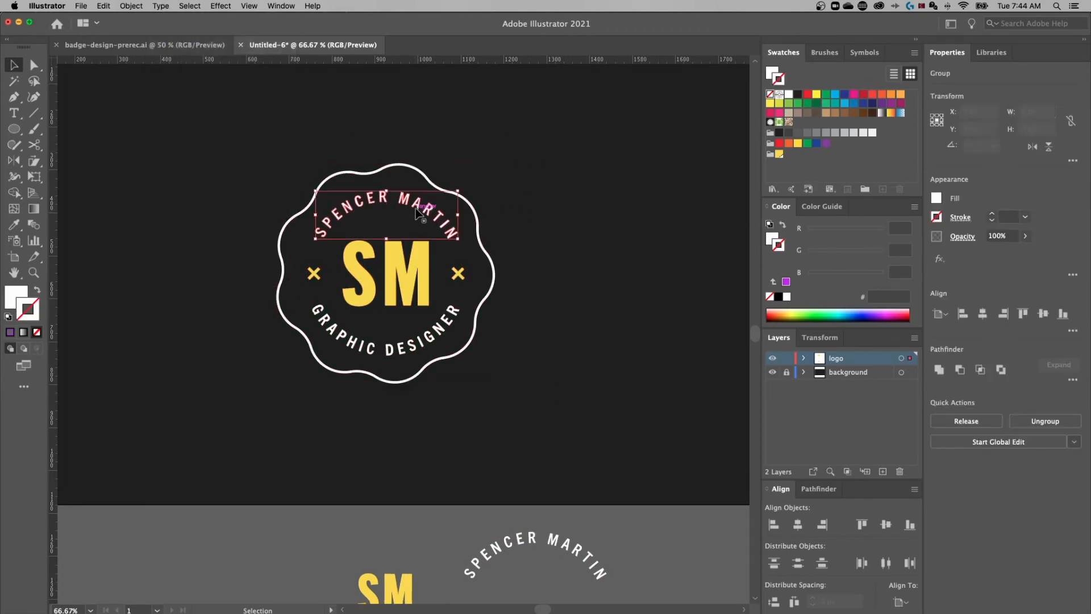
pyautogui.press('a')
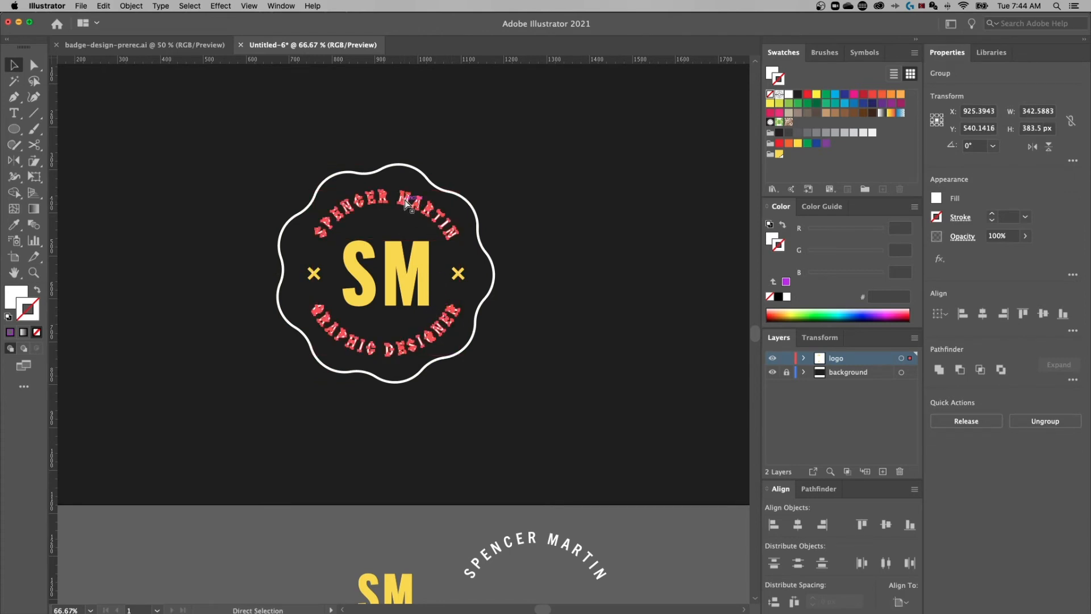
pyautogui.press('v')
pyautogui.rightClick(412, 211)
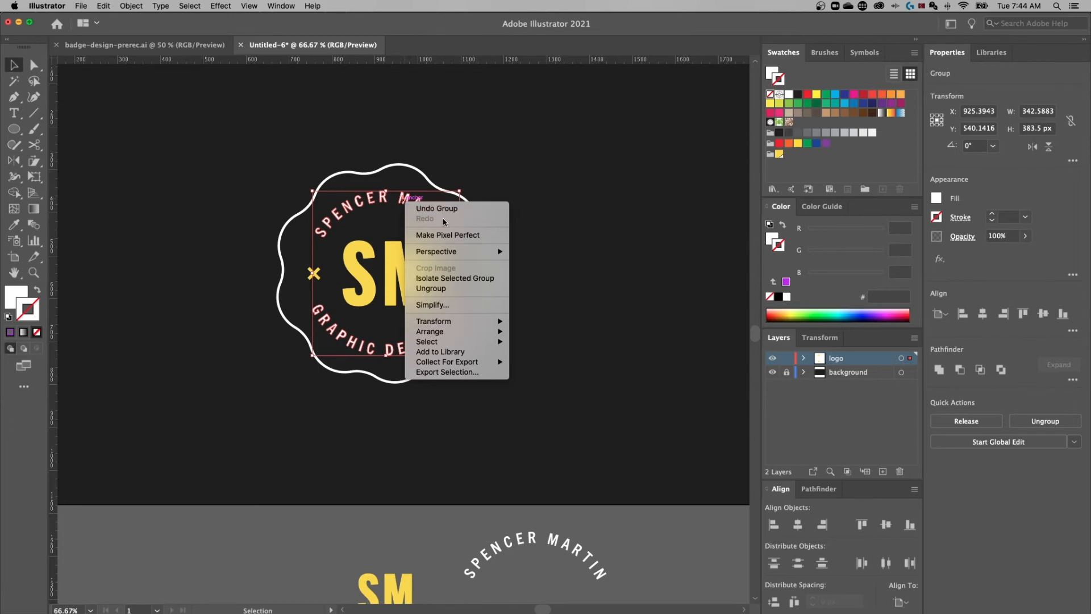
pyautogui.click(457, 289)
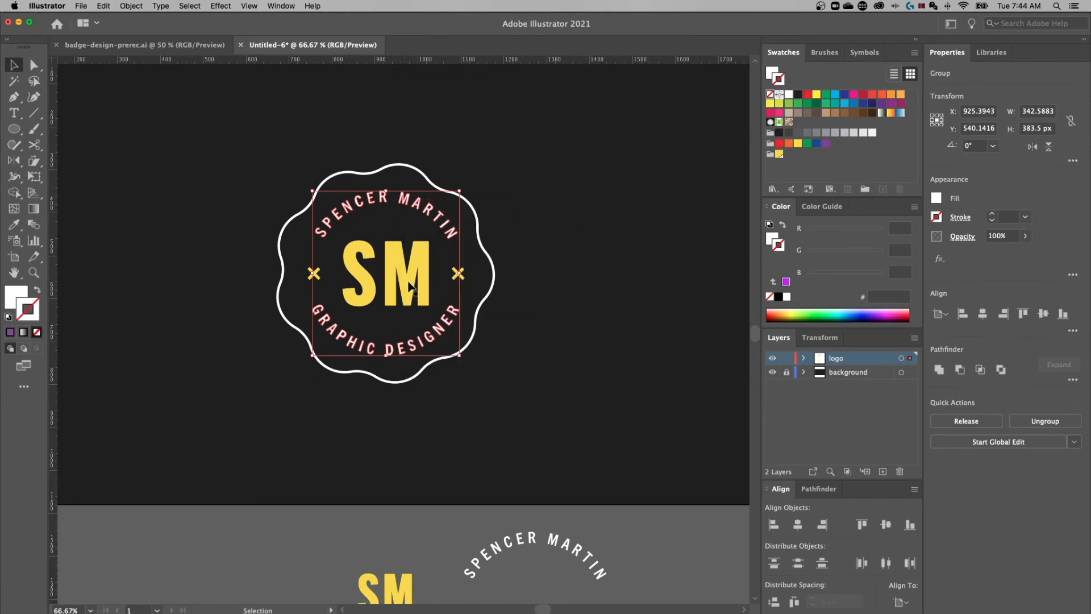
pyautogui.keyDown('shift'); pyautogui.click(473, 208); pyautogui.keyUp('shift')
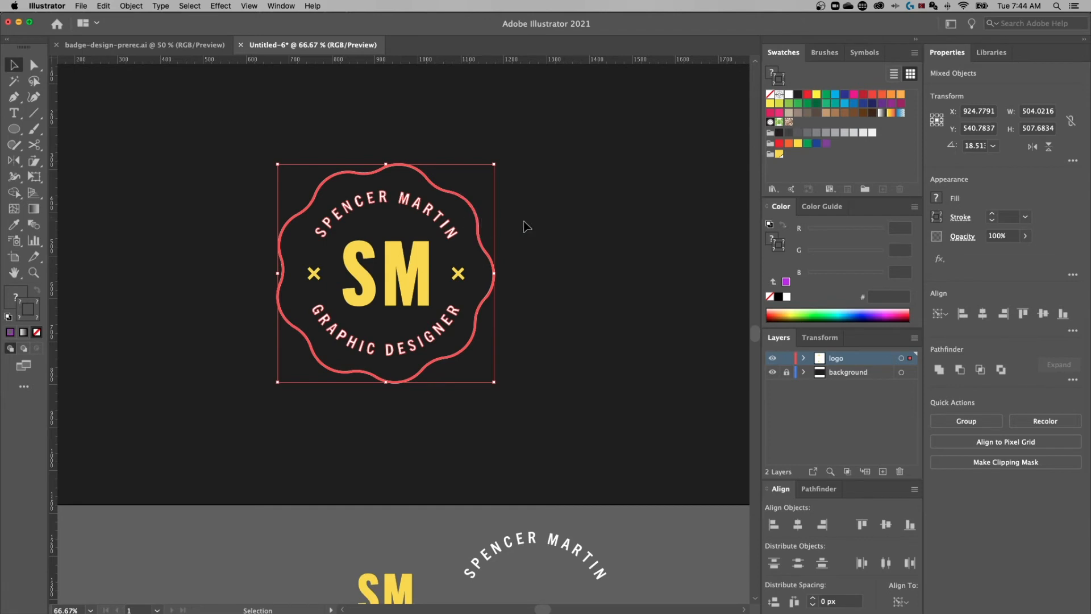
# Centre the badge contents vertically, then select the two × marks
pyautogui.click(1043, 314)
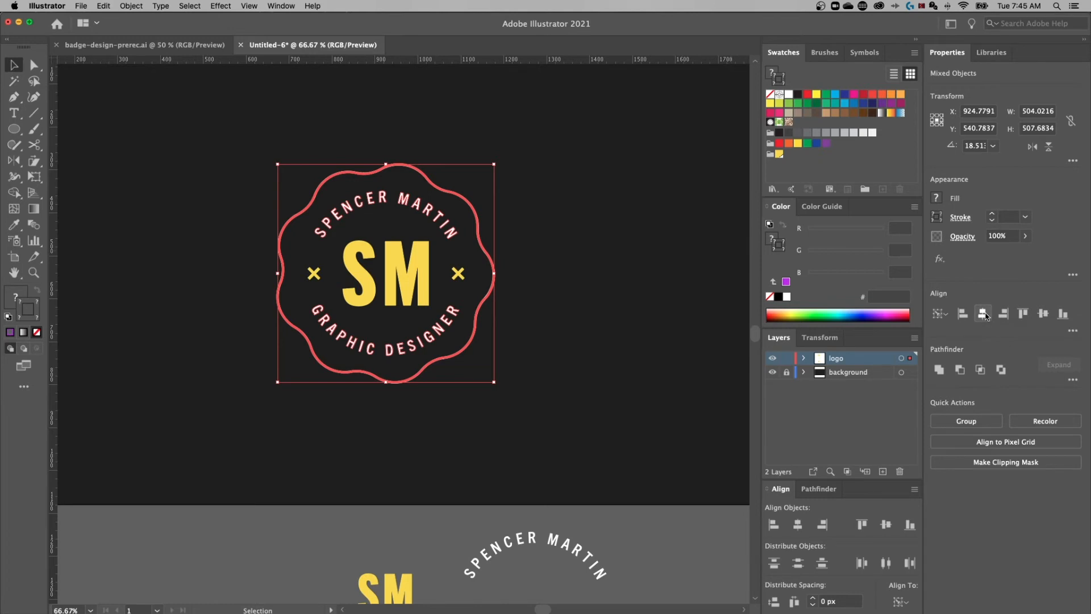
pyautogui.click(556, 158)
pyautogui.click(459, 276)
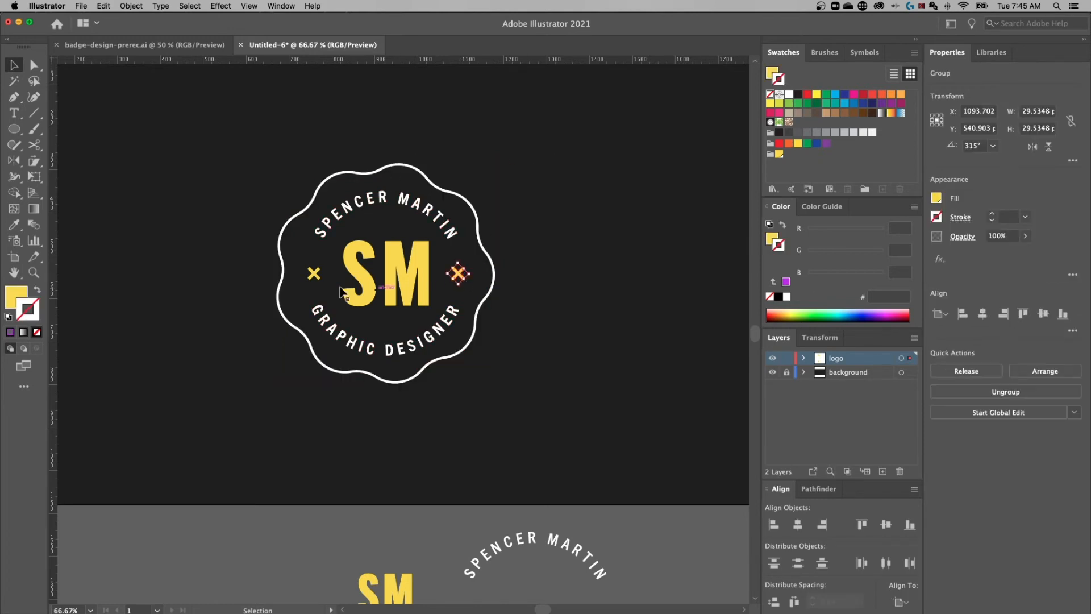
pyautogui.keyDown('shift'); pyautogui.click(314, 273); pyautogui.keyUp('shift')
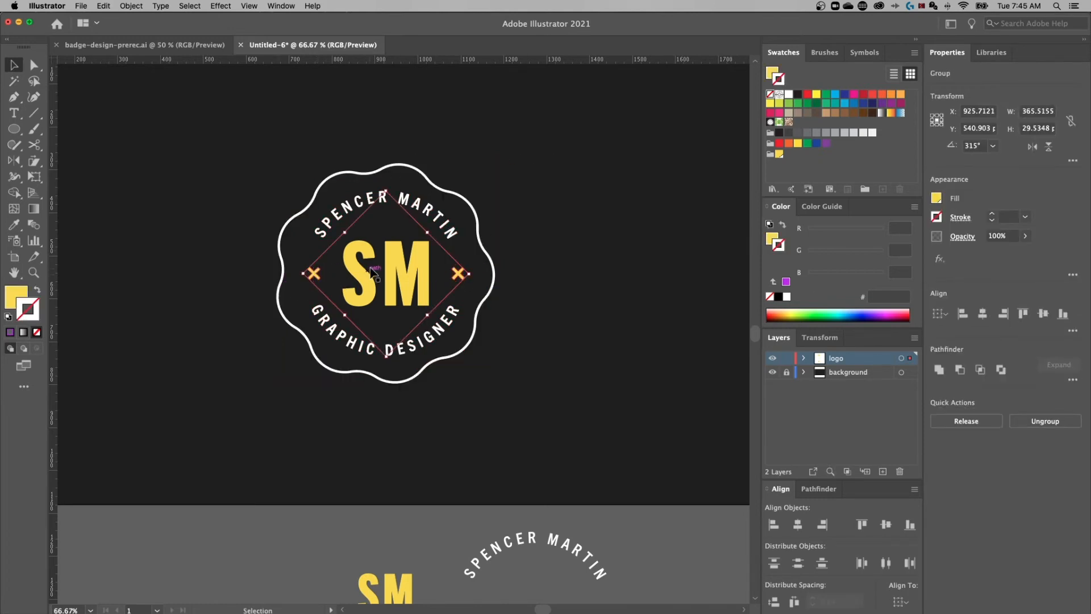
pyautogui.press('v')
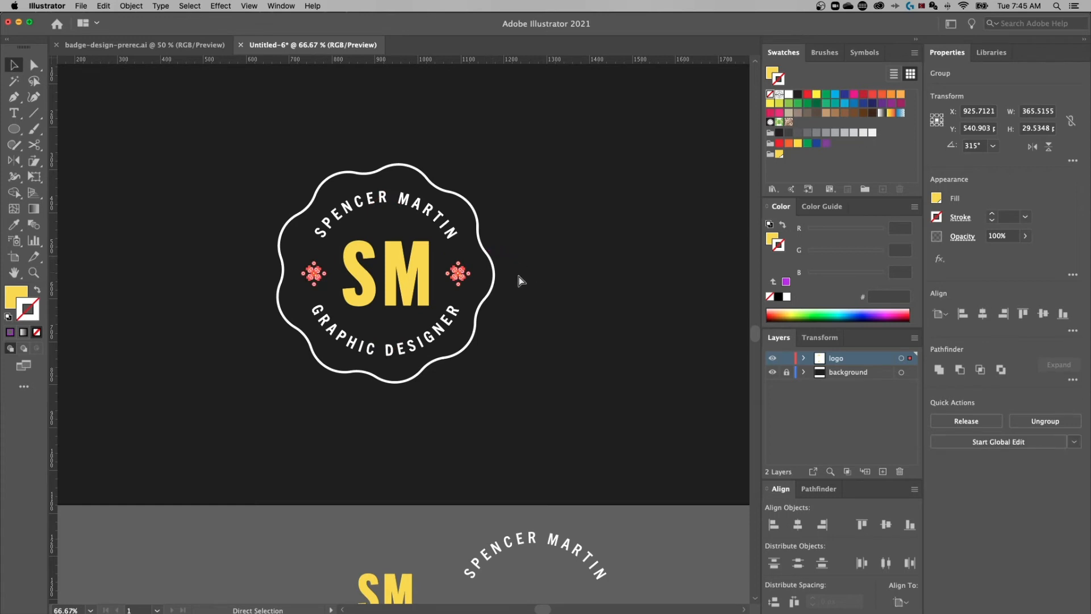
pyautogui.click(585, 267)
pyautogui.click(457, 276)
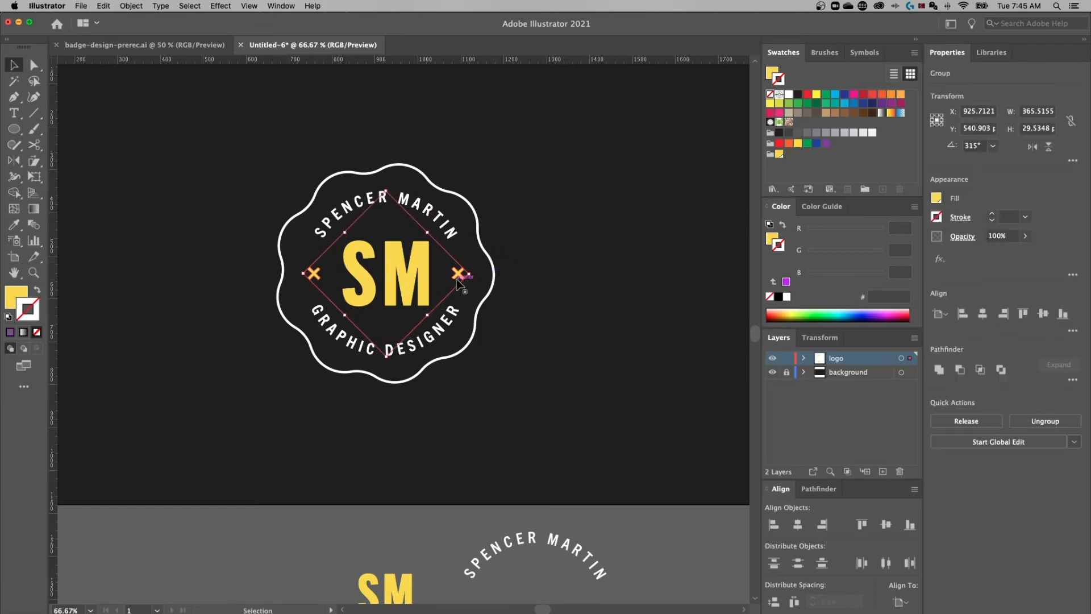
# Select the wavy outline, recentre the view, and marquee-select the whole badge
pyautogui.keyDown('shift'); pyautogui.click(487, 248); pyautogui.keyUp('shift')
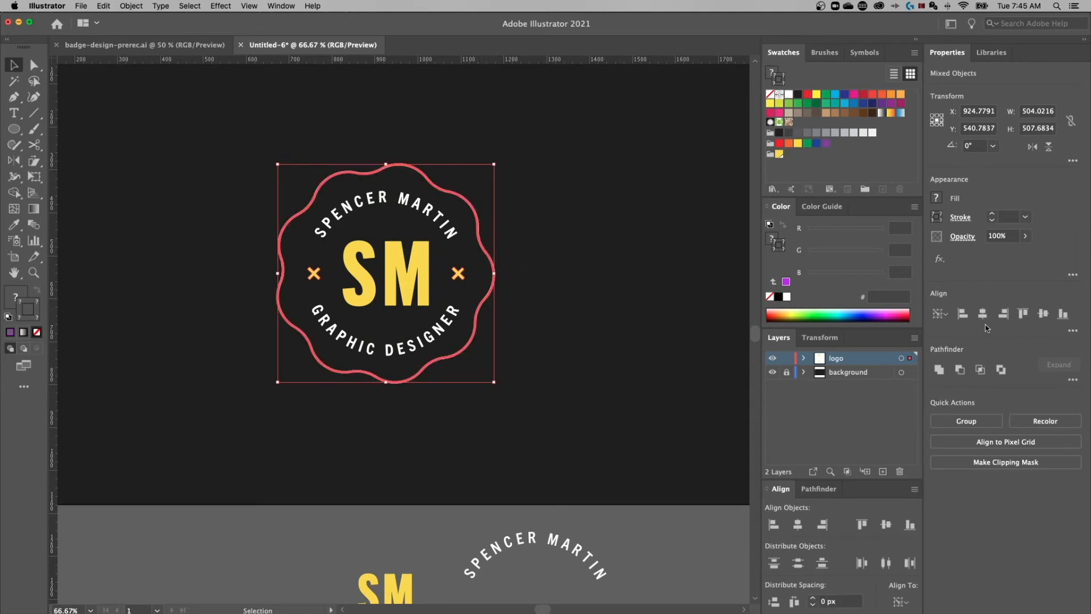
pyautogui.click(592, 260)
pyautogui.click(484, 251)
pyautogui.keyDown('shift'); pyautogui.click(483, 251); pyautogui.keyUp('shift')
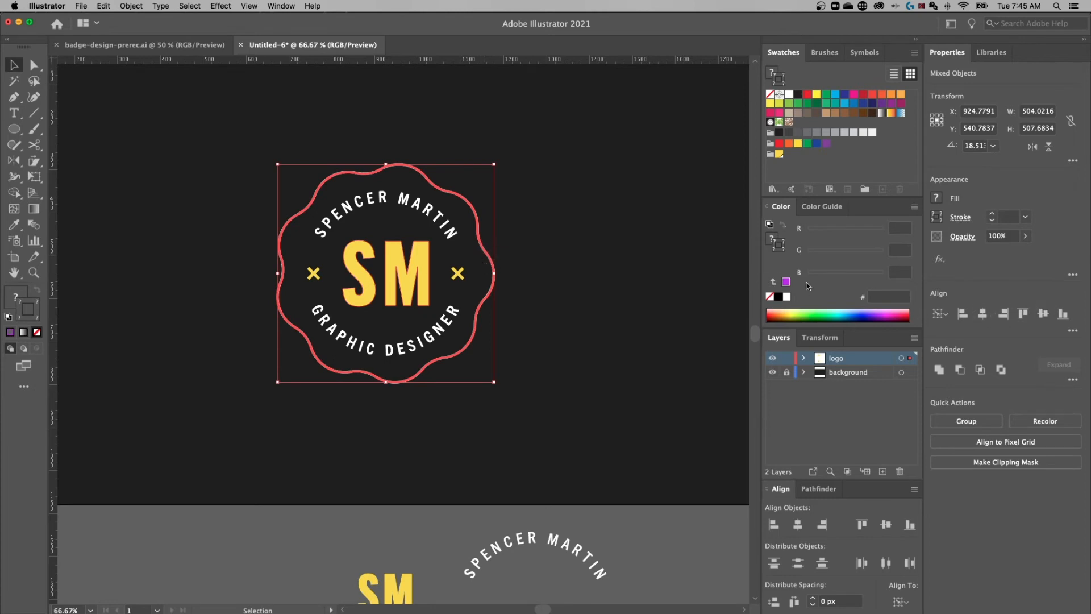
pyautogui.click(518, 244)
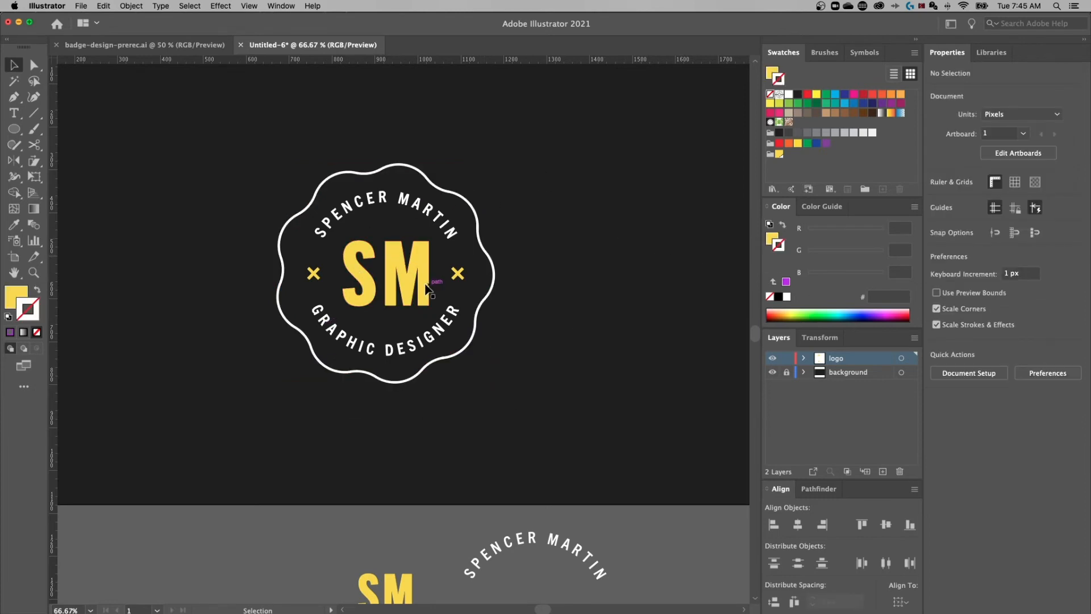
pyautogui.press('super+minus')
pyautogui.click(510, 272)
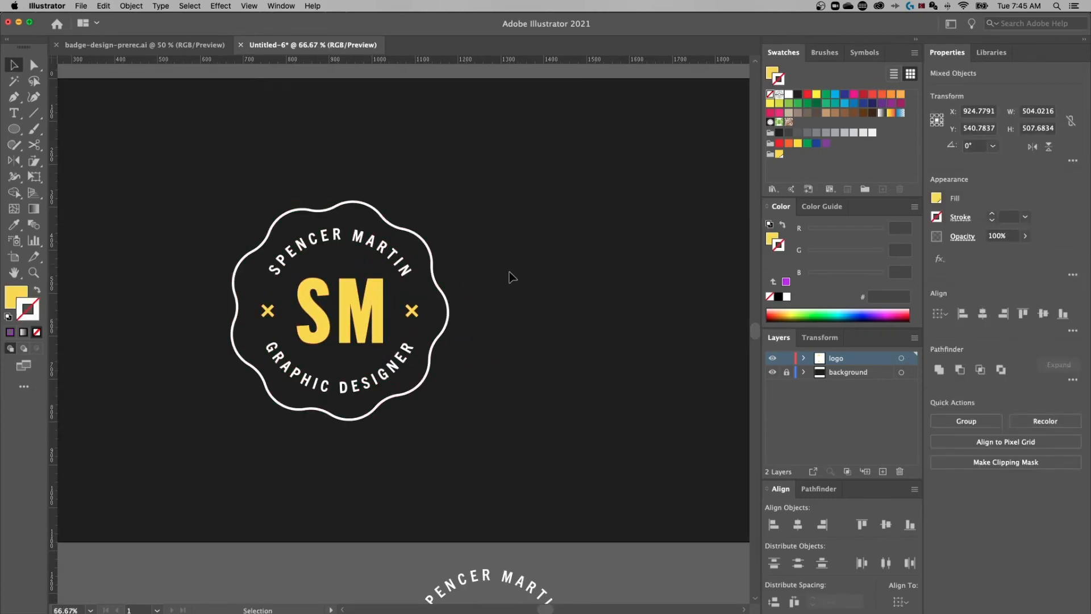
pyautogui.moveTo(474, 273); pyautogui.dragTo(511, 270)
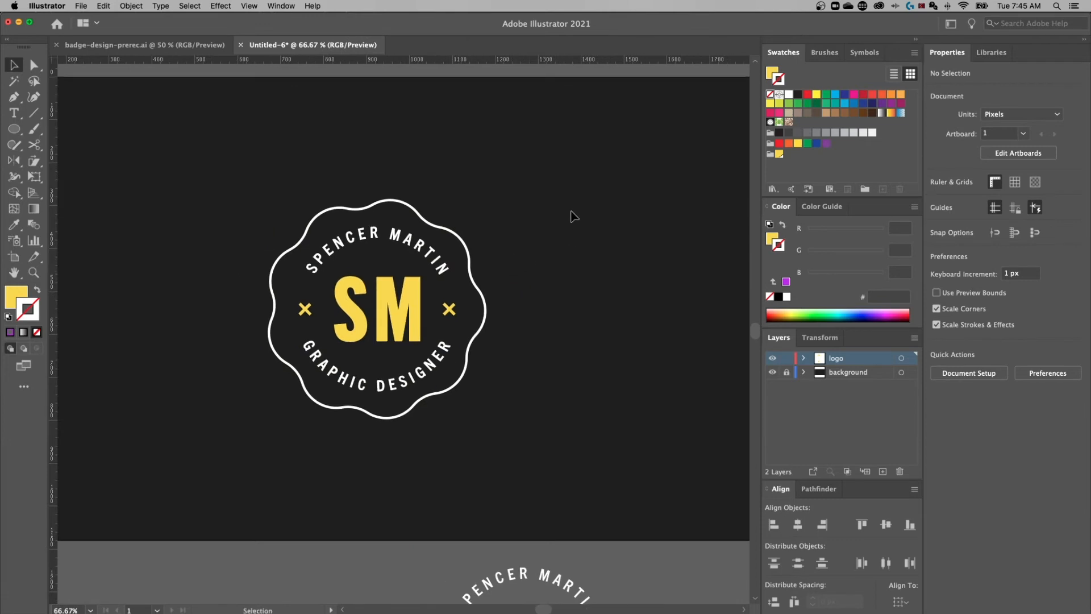
pyautogui.moveTo(217, 447); pyautogui.dragTo(218, 447)
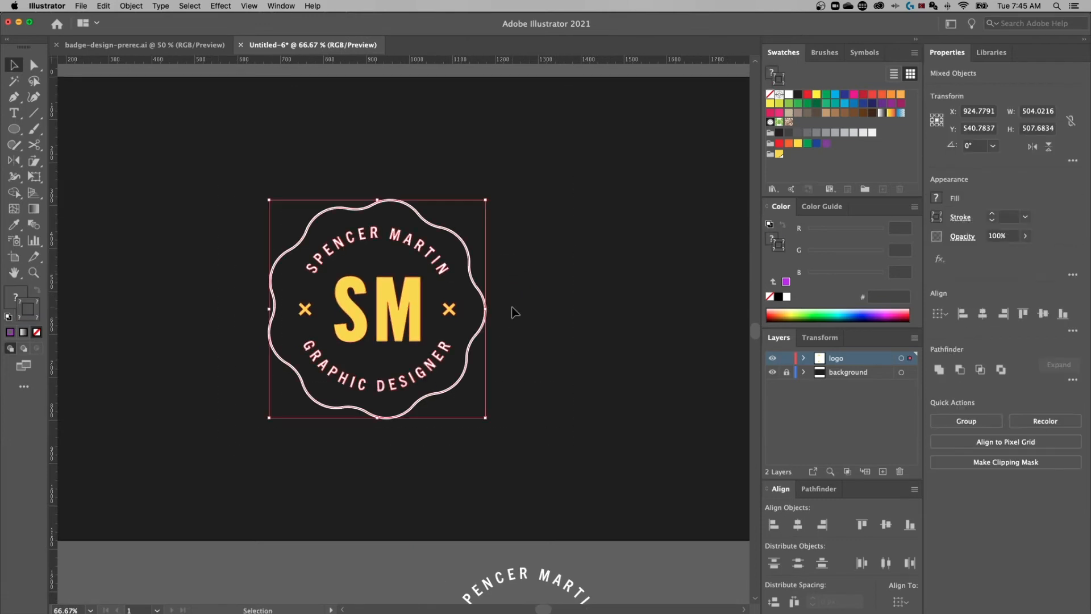
# Move the badge right, unlock the background layer, and narrow the dark rectangle to the right half
pyautogui.press('super+minus')
pyautogui.moveTo(487, 295); pyautogui.dragTo(473, 305)
pyautogui.moveTo(402, 257); pyautogui.dragTo(538, 256)
pyautogui.press('super+shift+a')
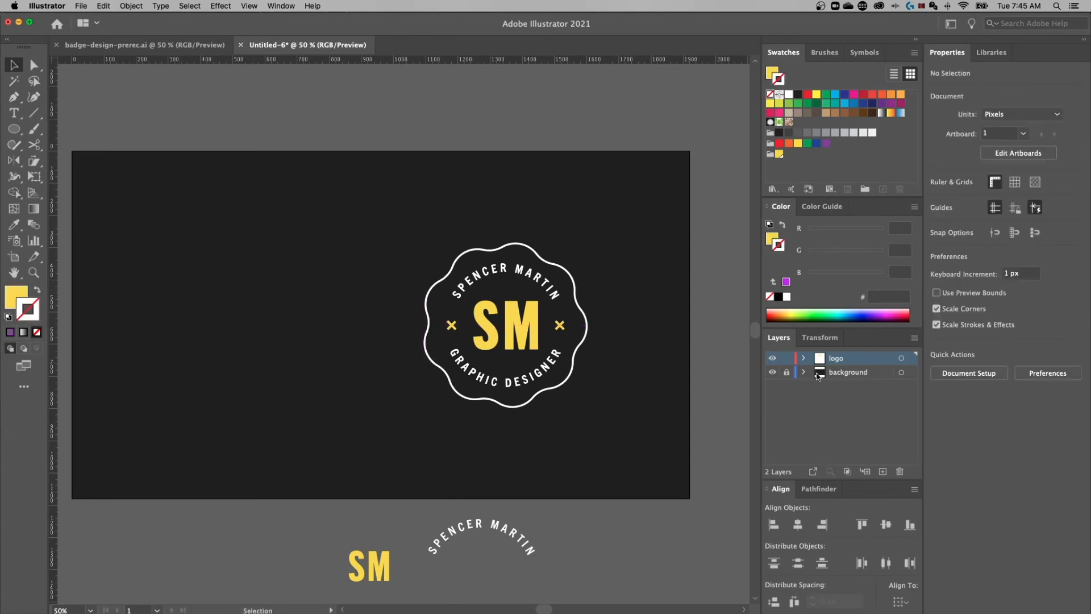
pyautogui.click(786, 373)
pyautogui.click(833, 375)
pyautogui.click(123, 284)
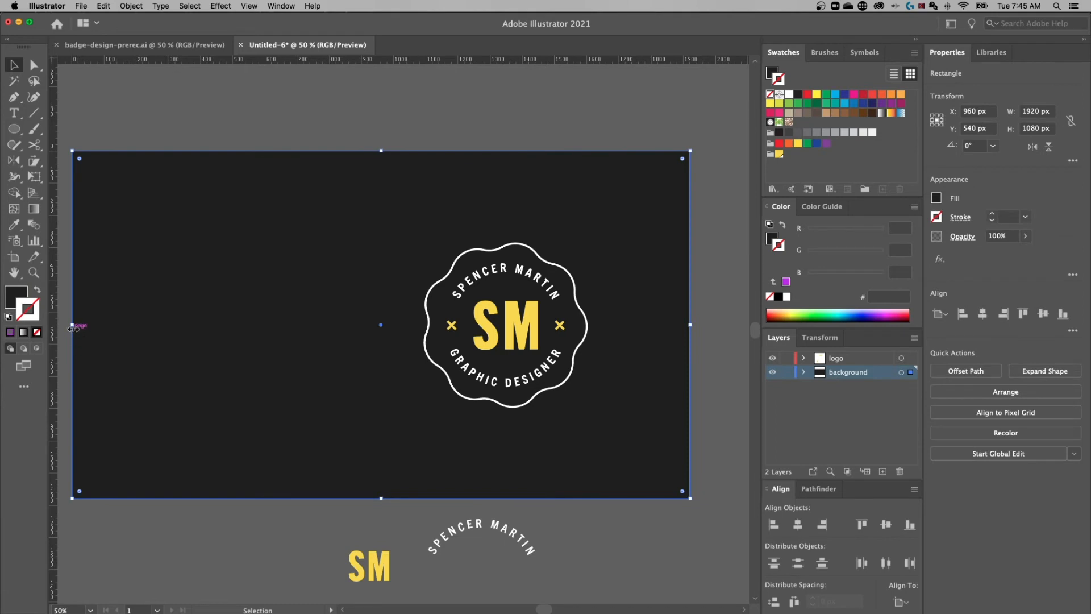
pyautogui.moveTo(81, 323); pyautogui.dragTo(372, 319)
# Group the badge parts and centre the group on the dark rectangle as key object
pyautogui.click(511, 298)
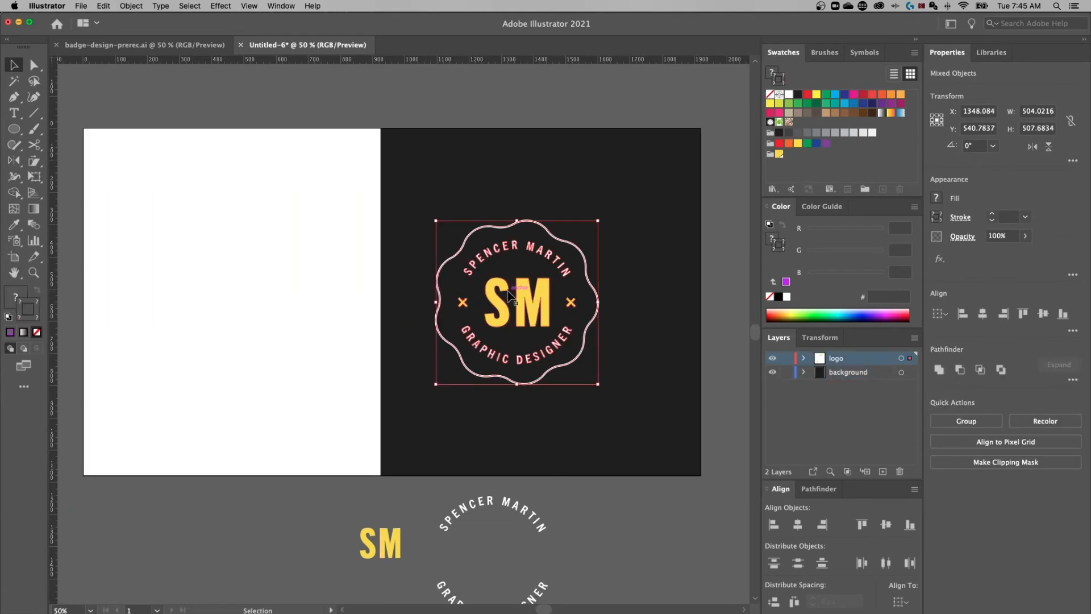
pyautogui.rightClick(510, 243)
pyautogui.click(542, 329)
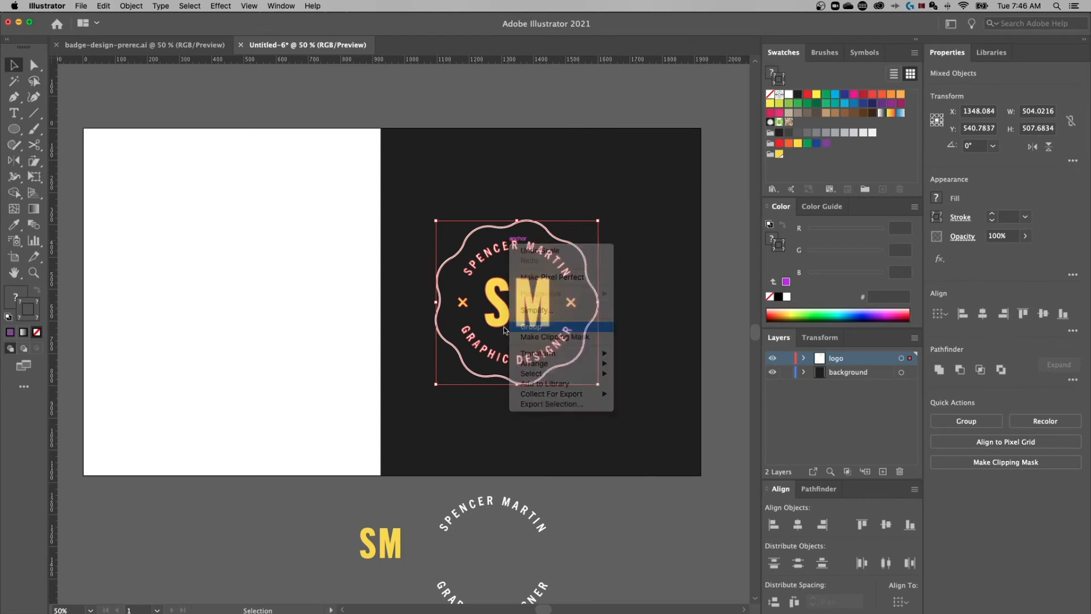
pyautogui.press('super+shift+a')
pyautogui.moveTo(532, 285)
pyautogui.mouseDown()
pyautogui.moveTo(501, 264)
pyautogui.moveTo(498, 297)
pyautogui.moveTo(526, 300)
pyautogui.moveTo(540, 284)
pyautogui.mouseUp()
pyautogui.moveTo(239, 153); pyautogui.dragTo(592, 402)
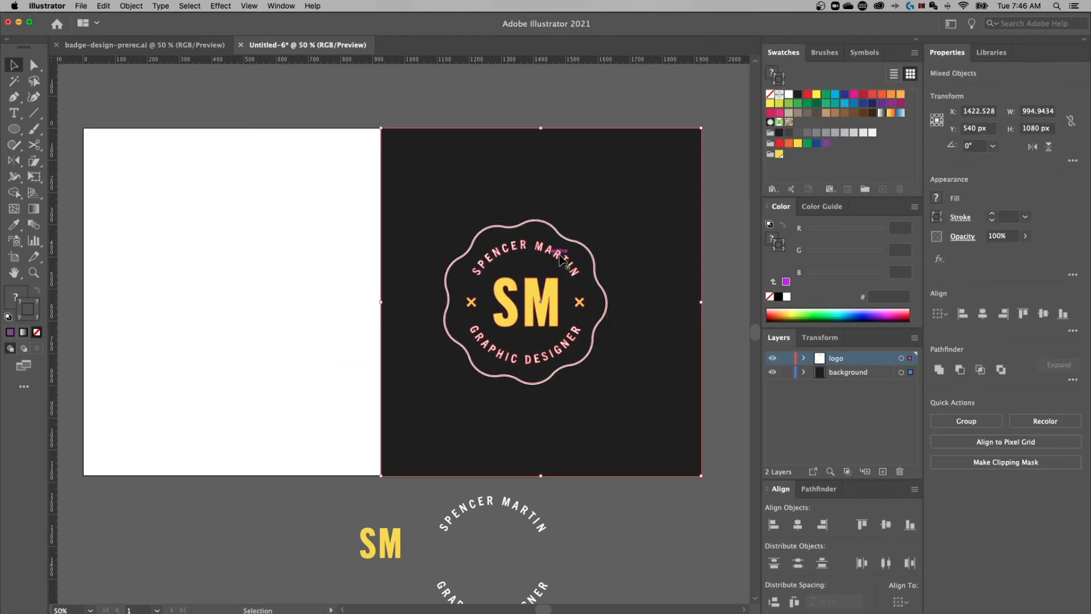
pyautogui.click(611, 147)
pyautogui.click(982, 314)
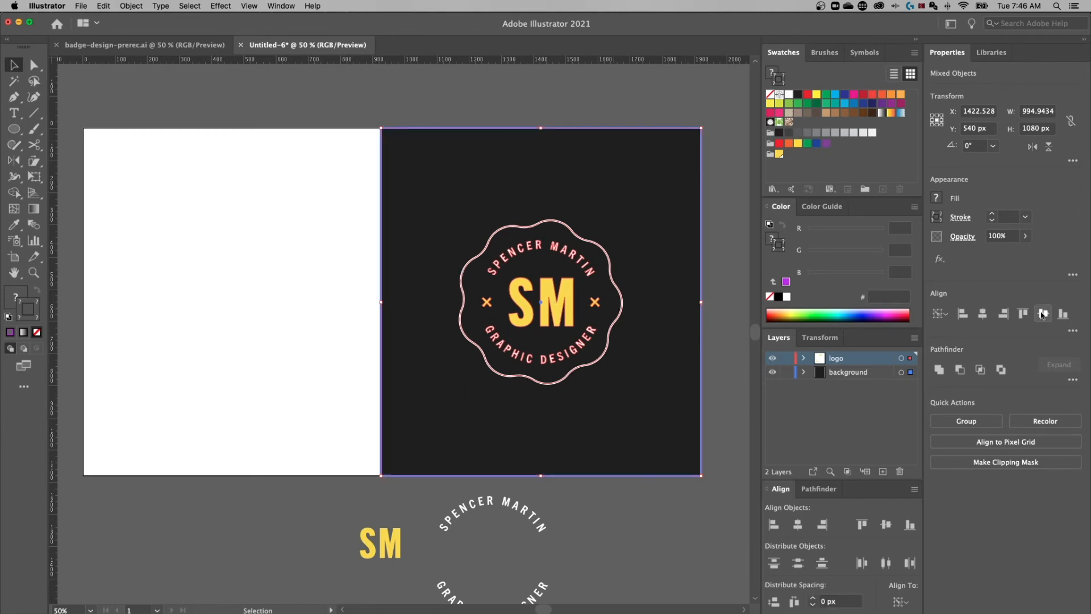
pyautogui.press('super+shift+a')
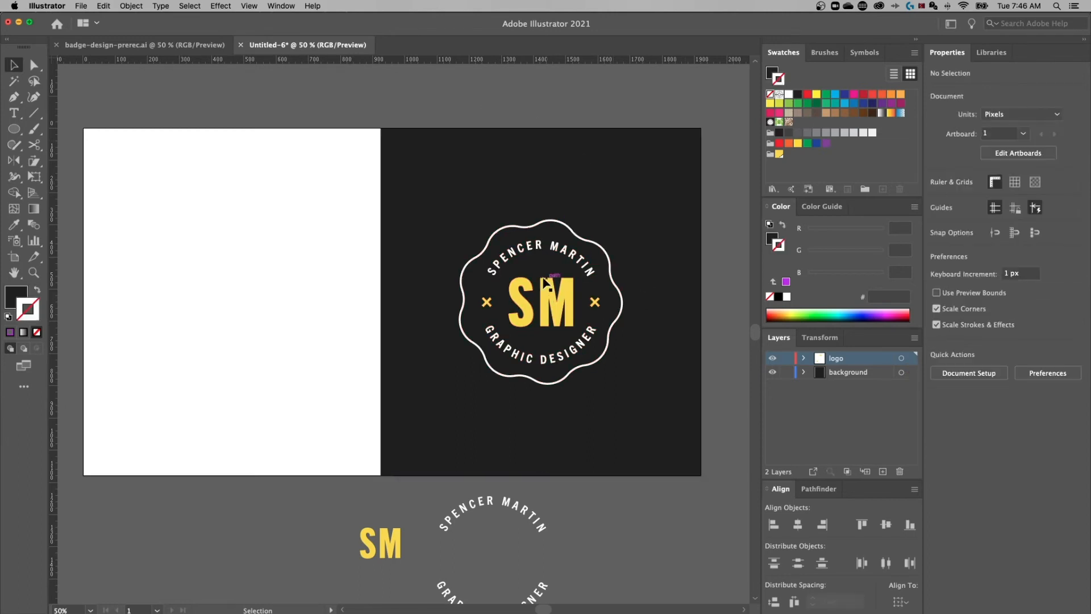
# Copy the dark half and badge to the left, then delete its dark background with Shape Builder
pyautogui.moveTo(266, 186); pyautogui.dragTo(656, 420)
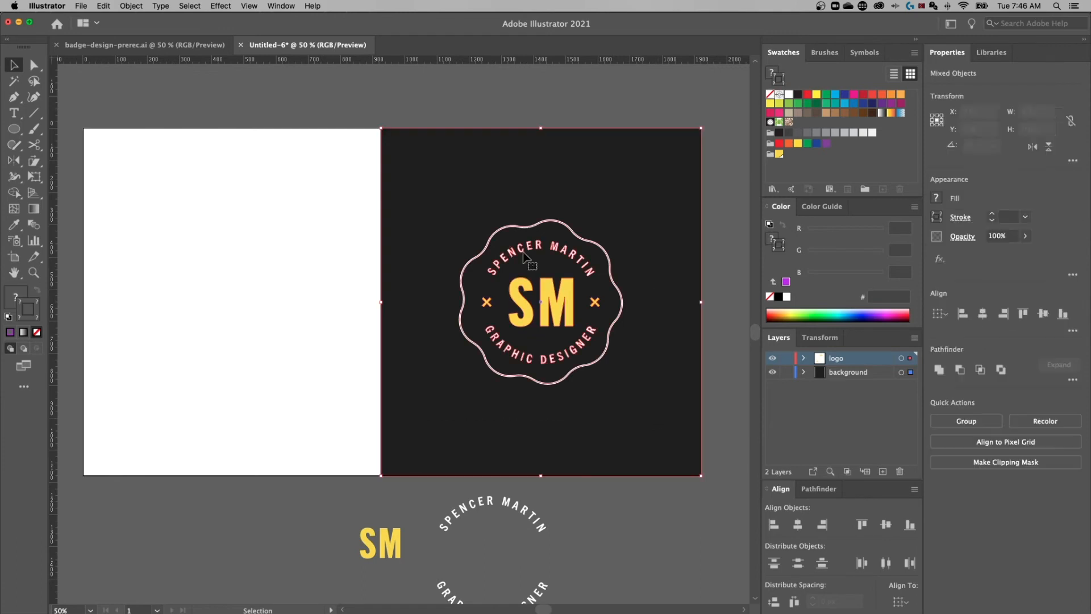
pyautogui.moveTo(603, 159); pyautogui.dragTo(312, 180)
pyautogui.hscroll(-2, 438, 187)
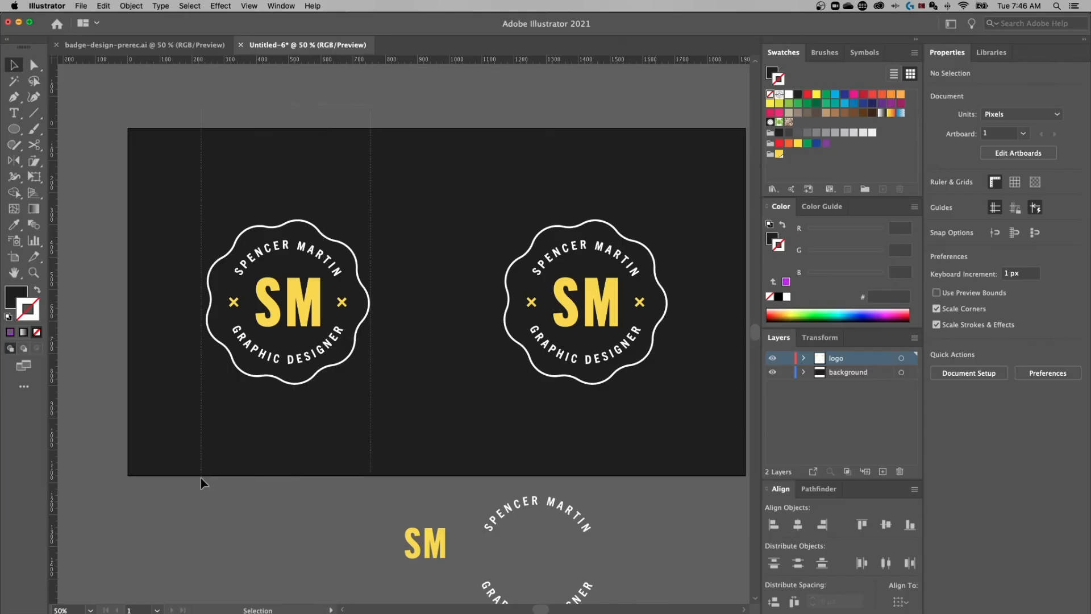
pyautogui.moveTo(197, 478); pyautogui.dragTo(192, 485)
pyautogui.hotkey('shift', 'm')
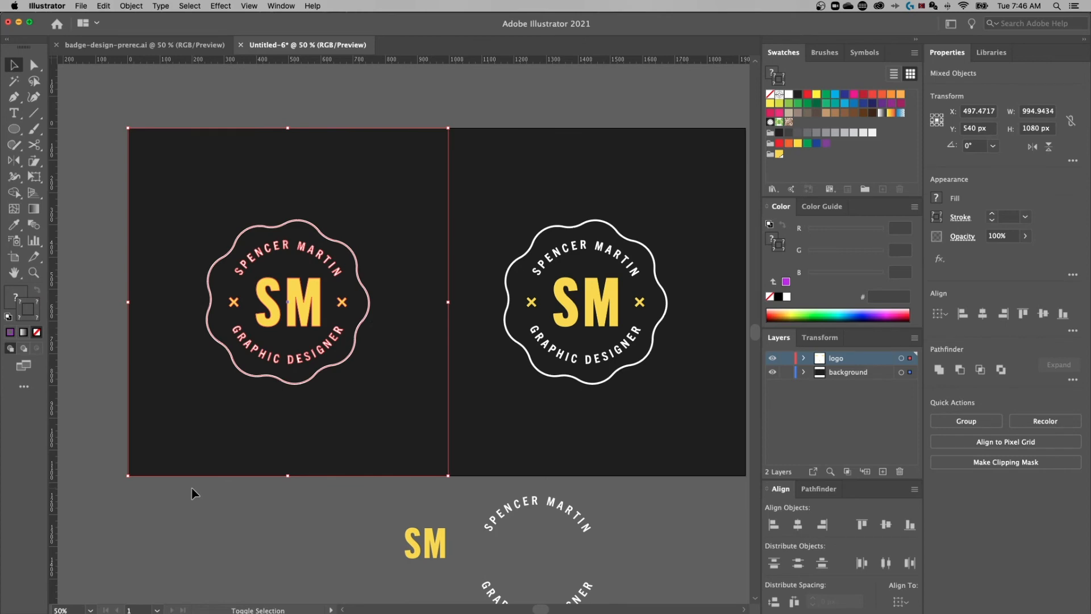
pyautogui.click(15, 193)
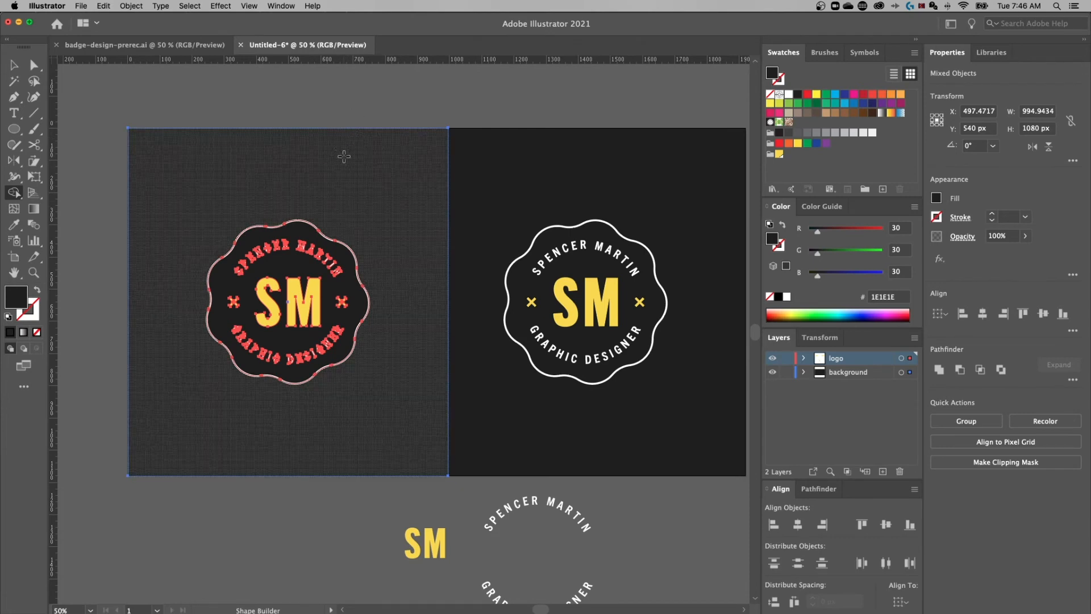
pyautogui.keyDown('alt'); pyautogui.click(344, 157); pyautogui.keyUp('alt')
# Zoom in on the left badge and select its dark background shape
pyautogui.press('v')
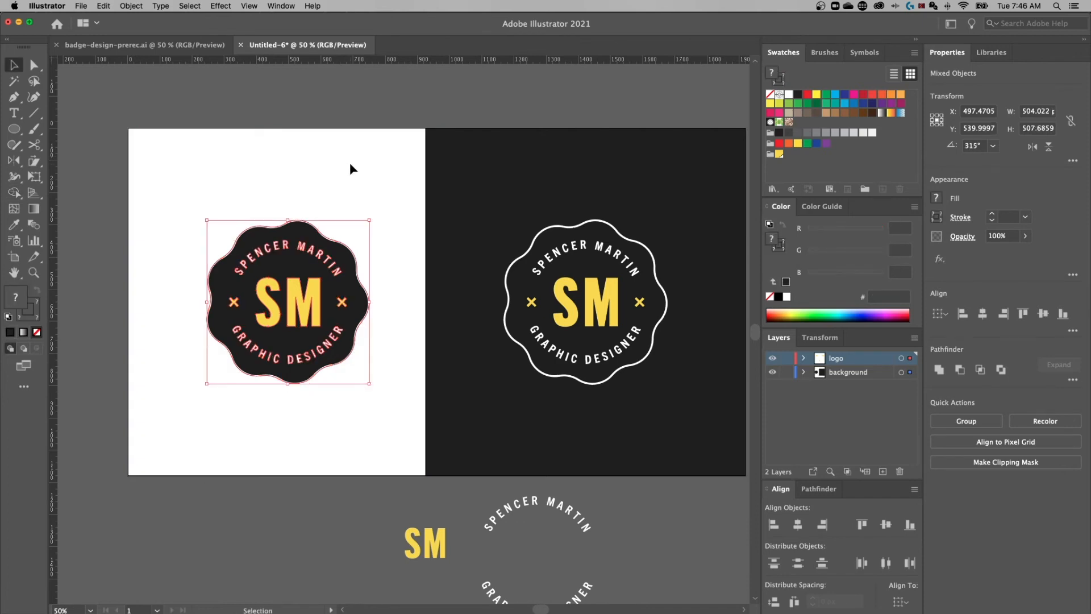
pyautogui.click(350, 162)
pyautogui.moveTo(389, 161); pyautogui.dragTo(180, 422)
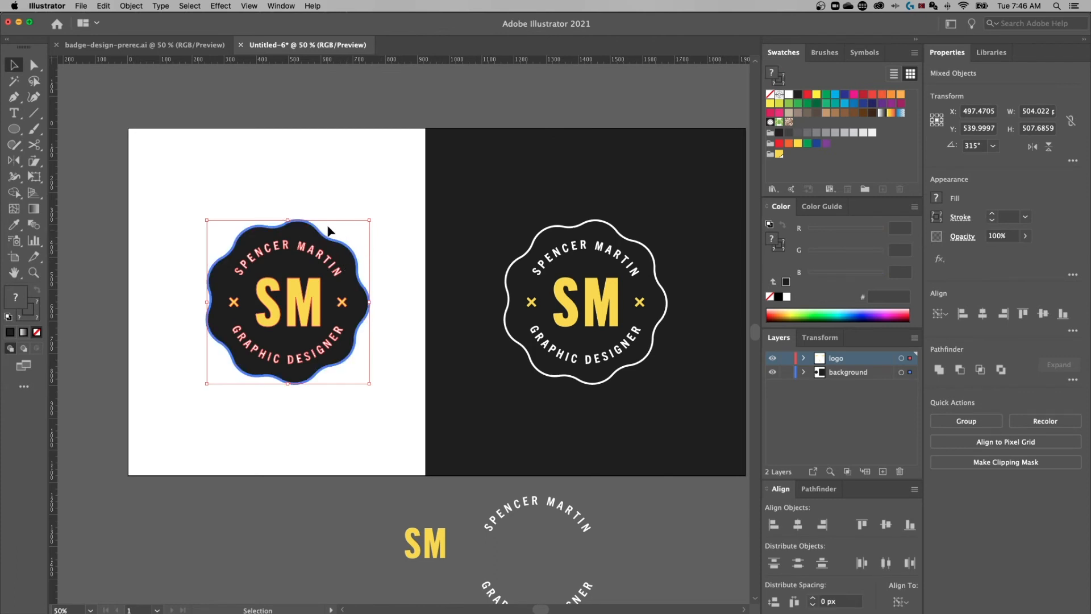
pyautogui.click(392, 236)
pyautogui.press('super+equal')
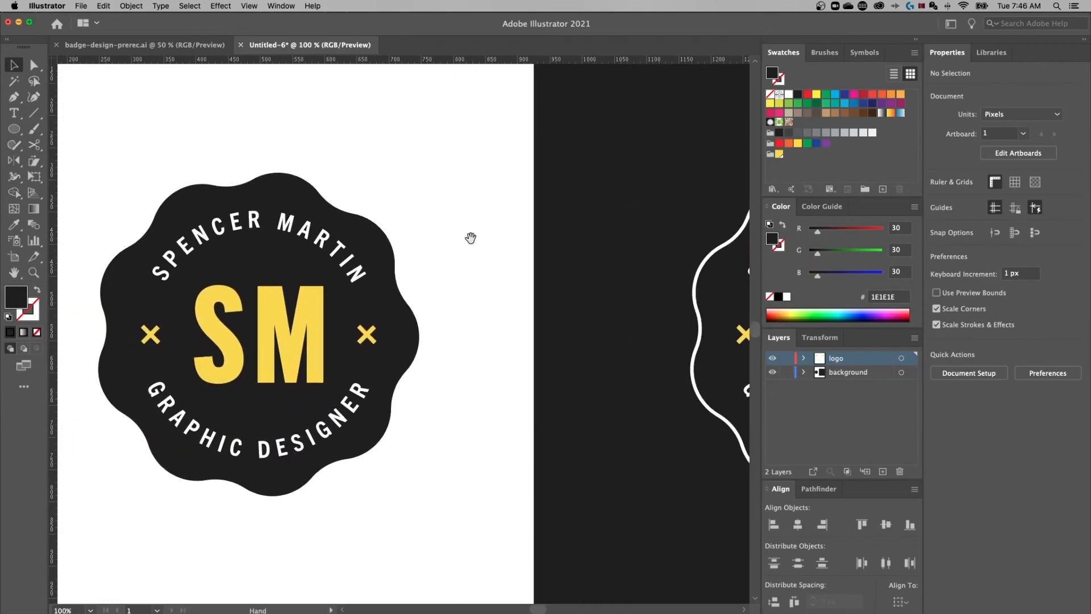
pyautogui.click(279, 253)
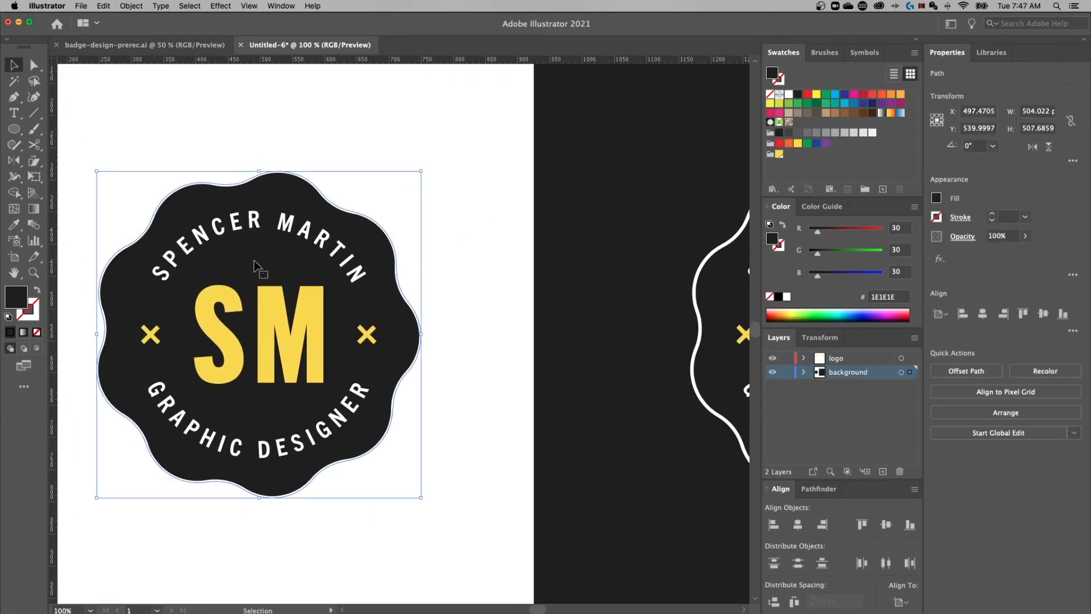
pyautogui.moveTo(253, 237); pyautogui.dragTo(271, 261)
pyautogui.press('super+z')
# Give the dark shape a dark stroke and raise its weight step by step to 40 pt
pyautogui.click(34, 304)
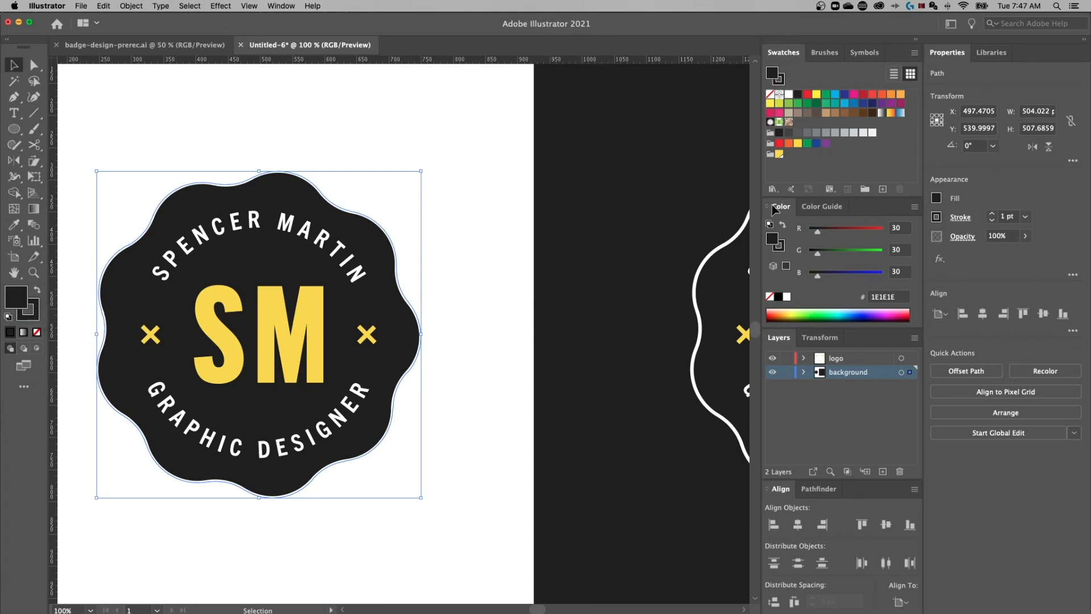
pyautogui.click(1009, 215)
pyautogui.write('10')
pyautogui.press('Return')
pyautogui.write('20')
pyautogui.press('Return')
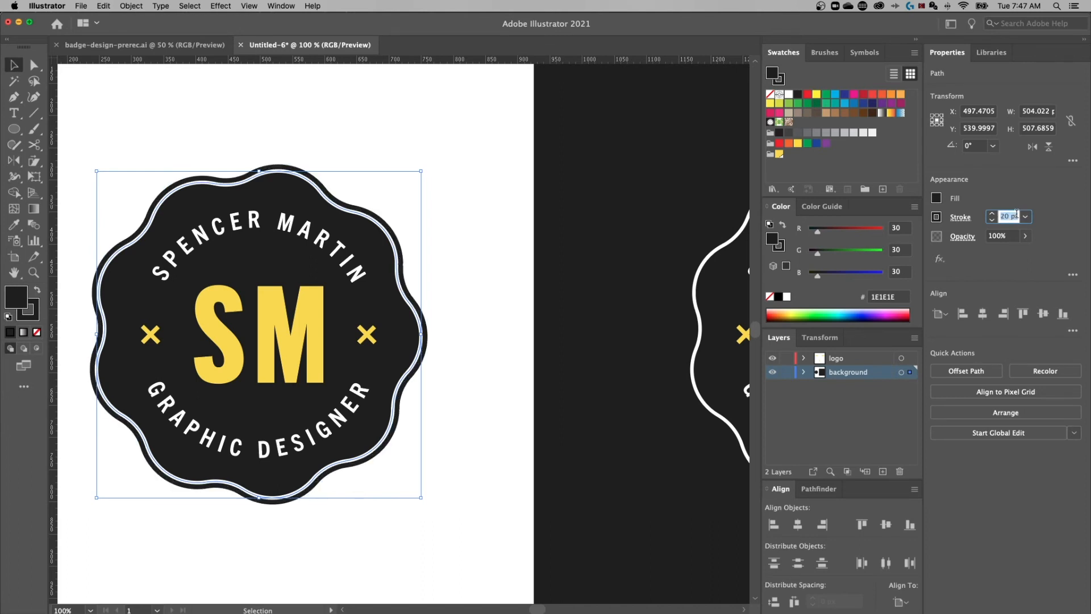
pyautogui.write('30')
pyautogui.press('Return')
pyautogui.write('40')
pyautogui.press('Return')
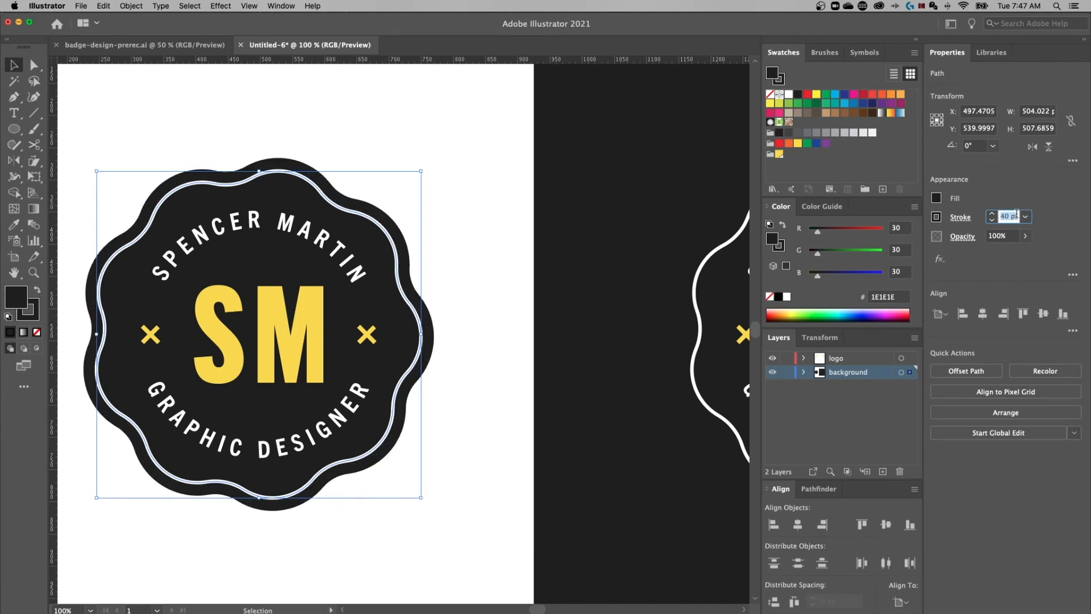
pyautogui.click(464, 189)
pyautogui.press('super+minus')
pyautogui.moveTo(422, 264); pyautogui.dragTo(494, 253)
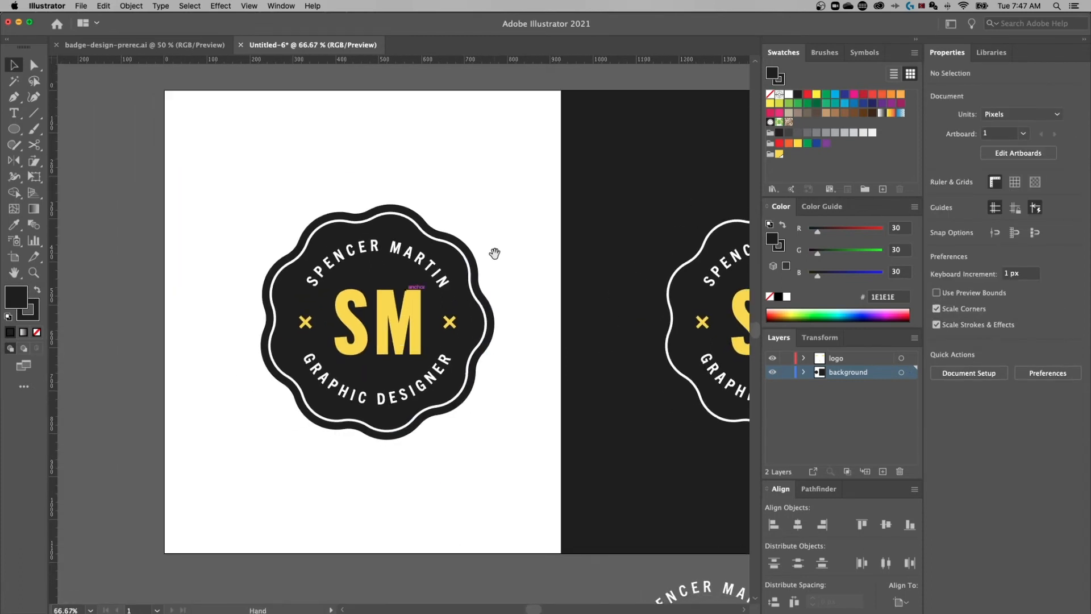
# Align the dark shape's stroke to the outside and lower its weight to 20 pt
pyautogui.click(458, 267)
pyautogui.click(965, 218)
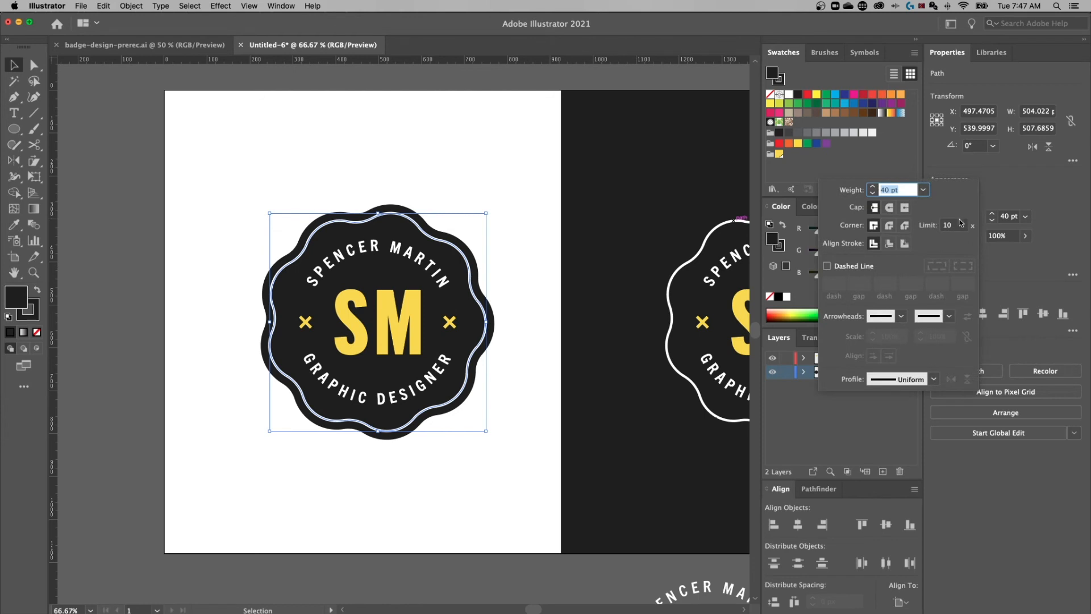
pyautogui.click(904, 244)
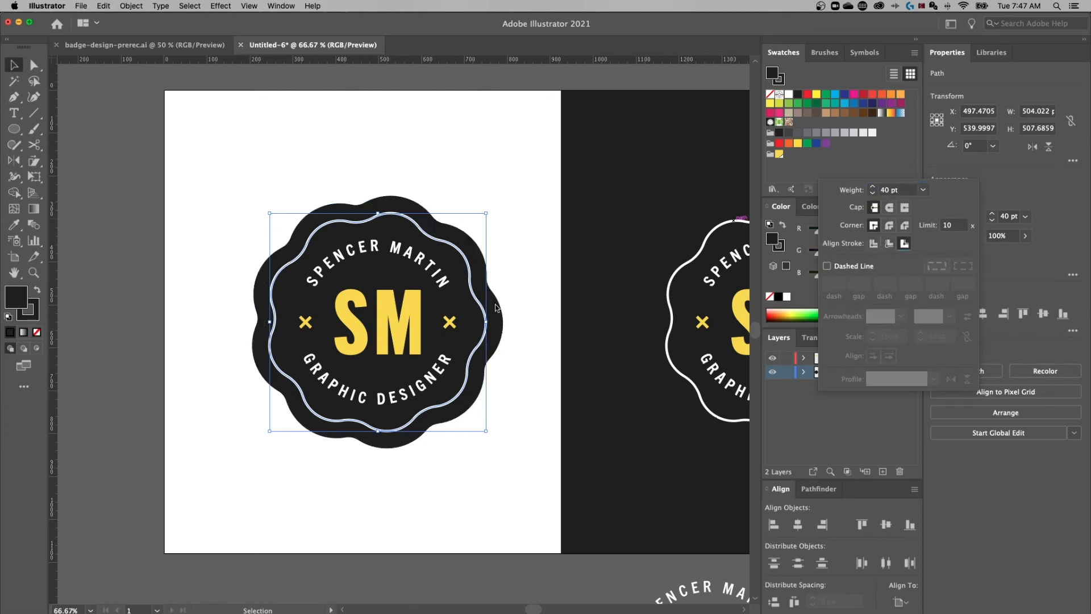
pyautogui.press('Escape')
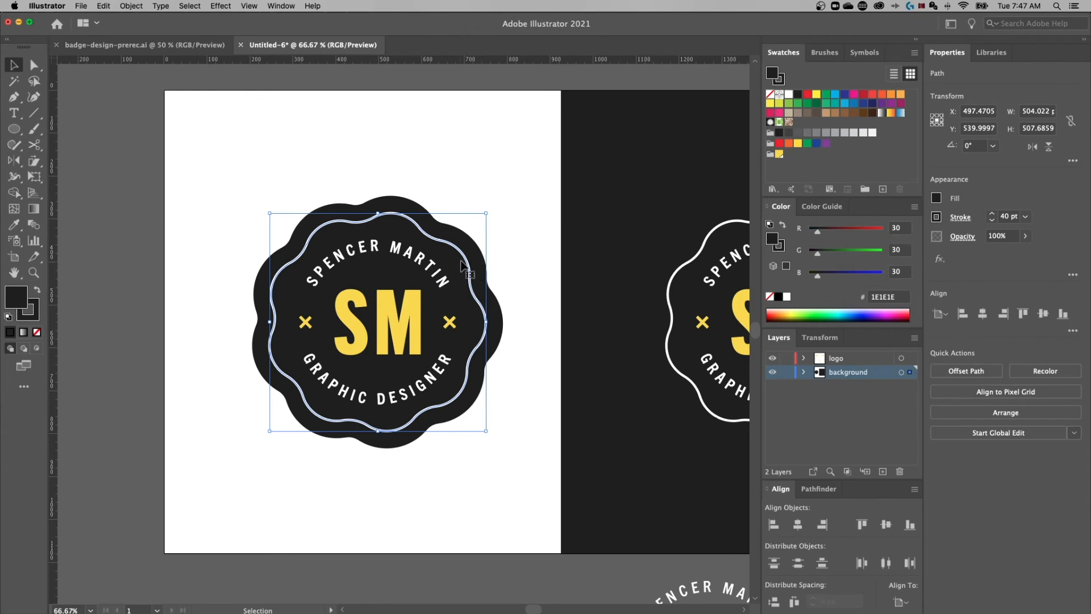
pyautogui.click(1009, 218)
pyautogui.hotkey('shift', 'Down')
pyautogui.hotkey('shift', 'Down')
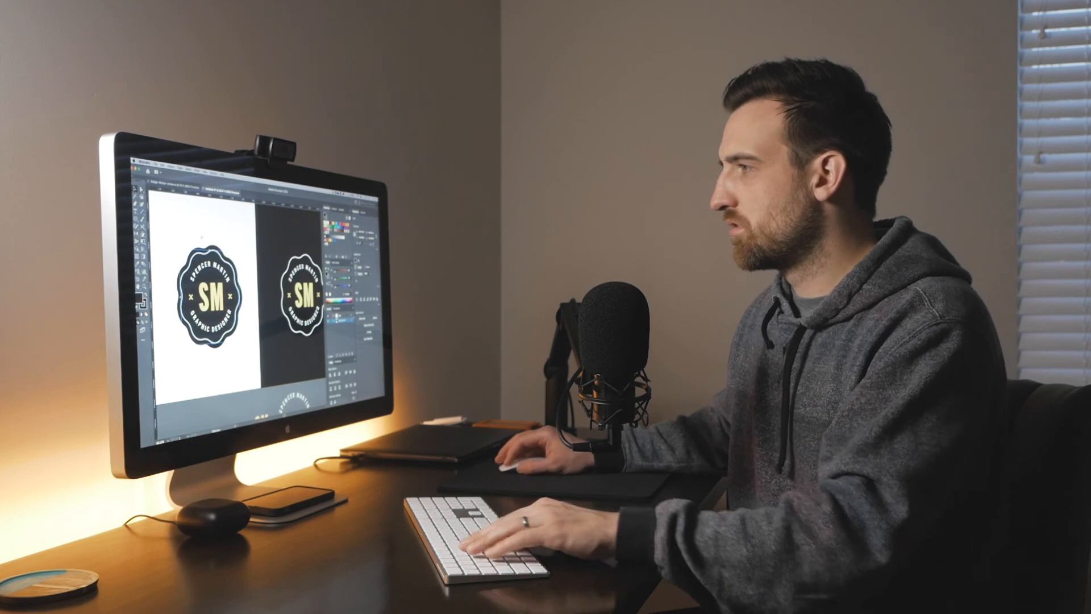
pyautogui.click(201, 237)
pyautogui.press('super+minus')
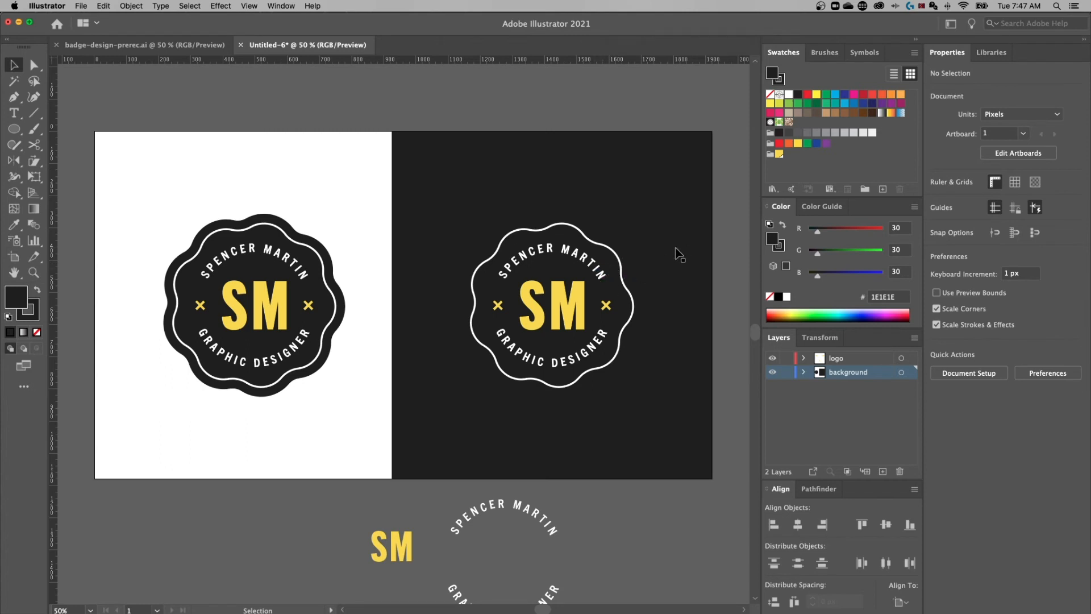
# Select the white-half badge and apply Object > Expand Appearance
pyautogui.moveTo(367, 174); pyautogui.dragTo(128, 454)
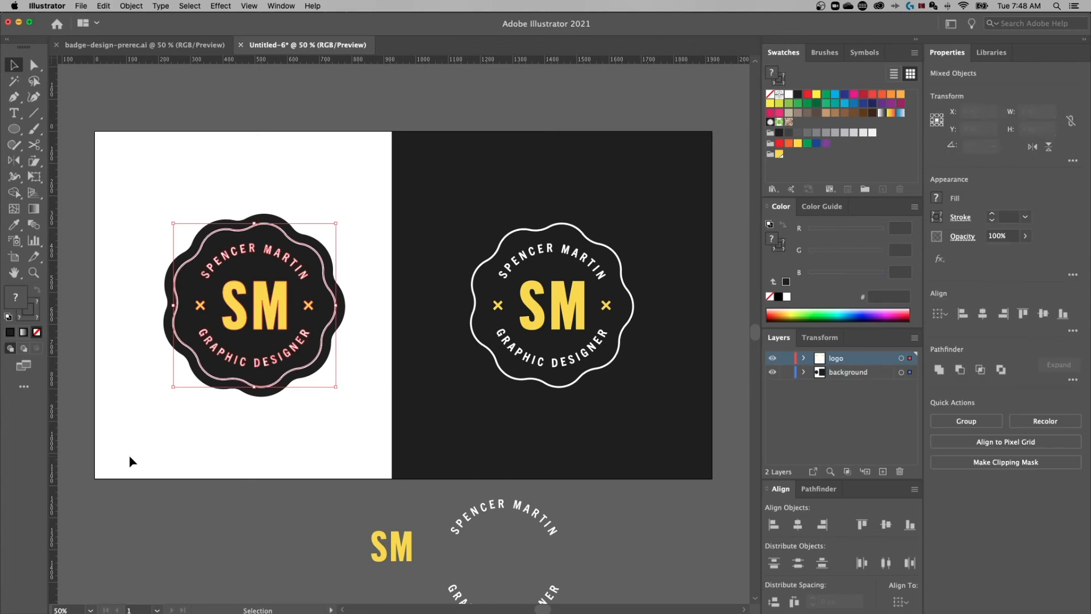
pyautogui.click(131, 5)
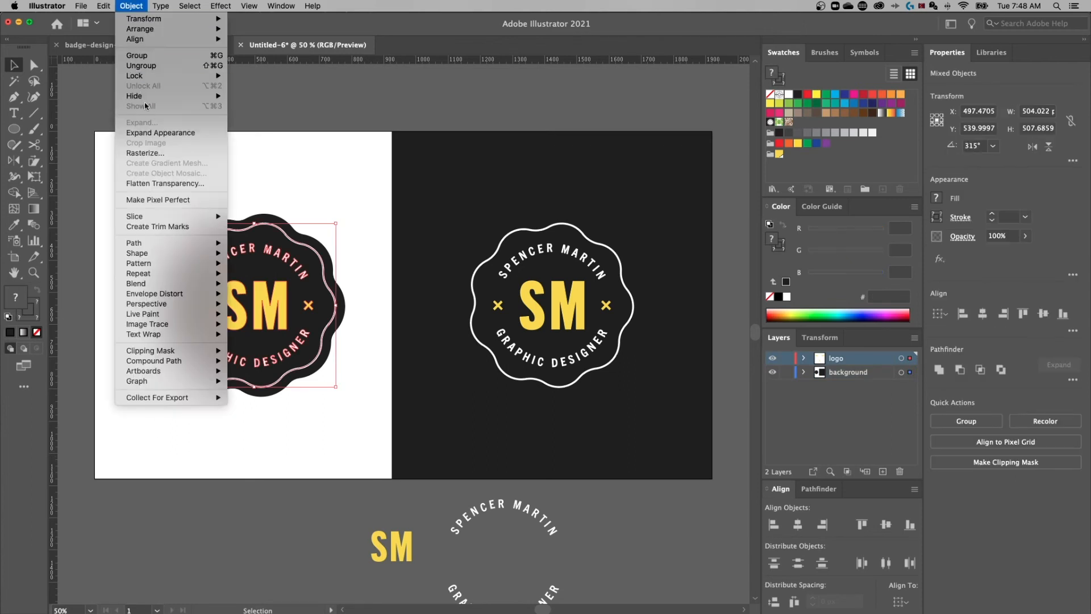
pyautogui.click(151, 132)
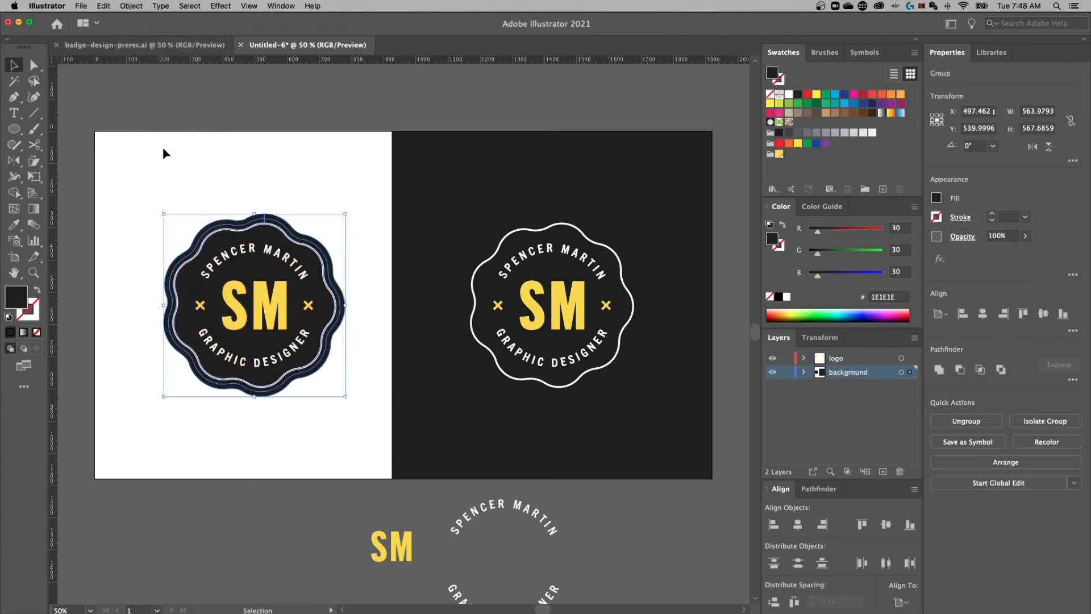
# Expand all the badge's objects with Fill and Stroke checked
pyautogui.click(130, 5)
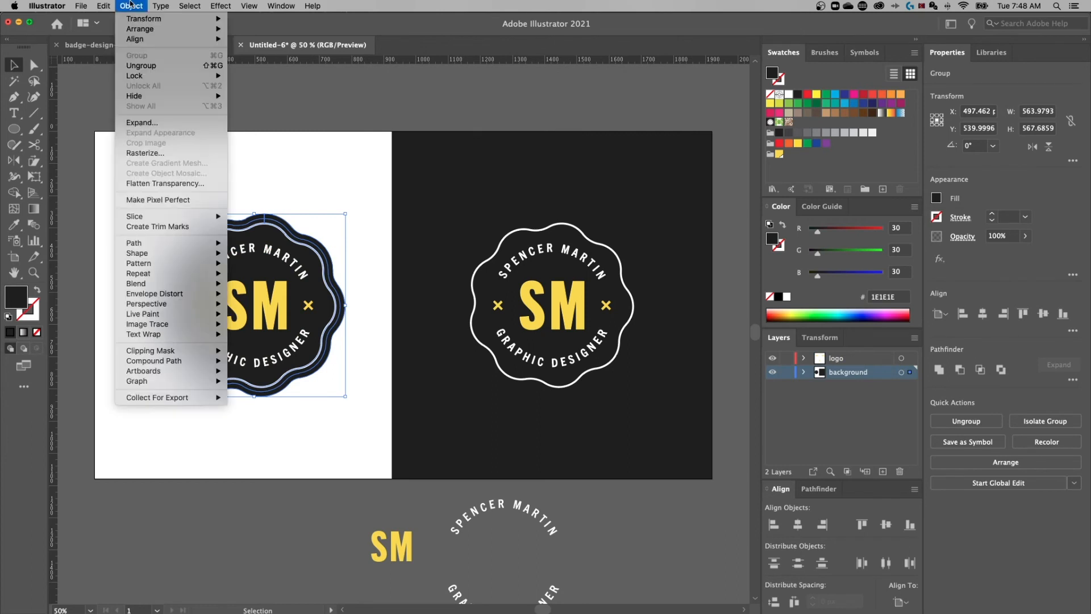
pyautogui.click(142, 122)
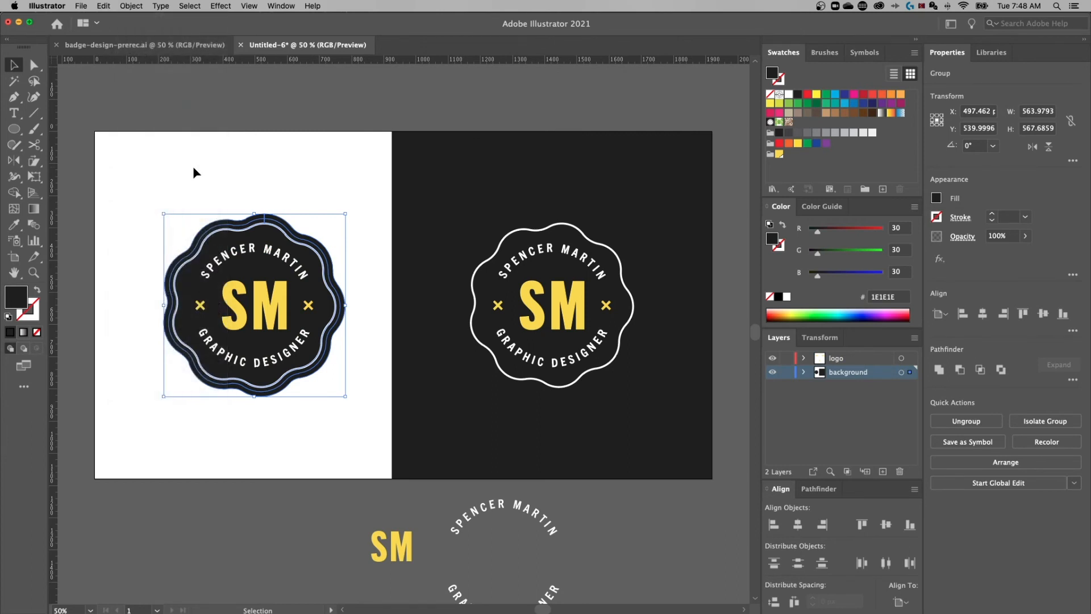
pyautogui.moveTo(340, 177); pyautogui.dragTo(152, 414)
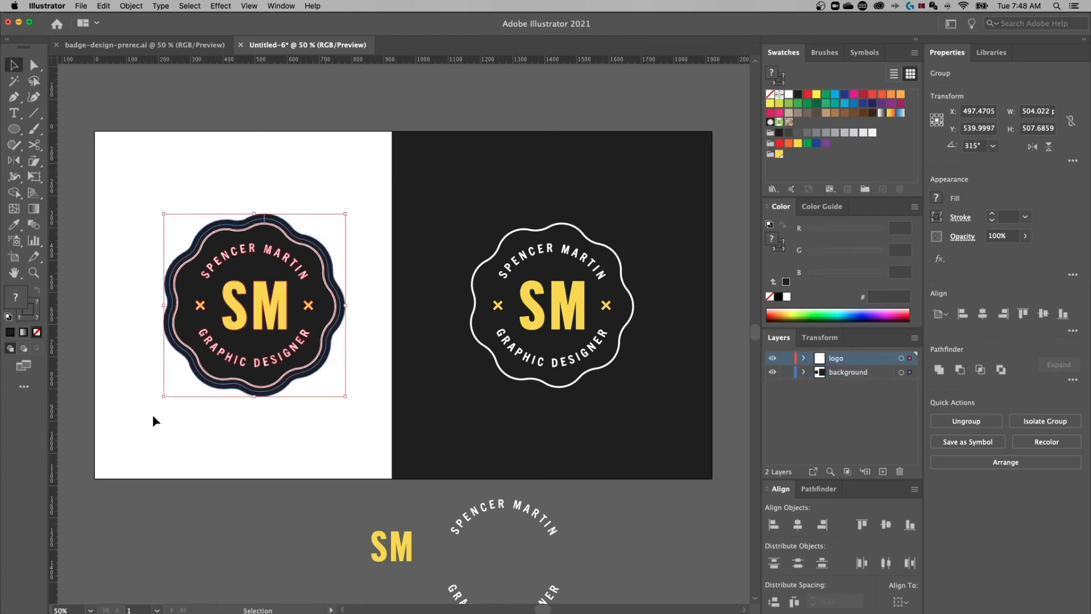
pyautogui.click(133, 5)
pyautogui.click(158, 122)
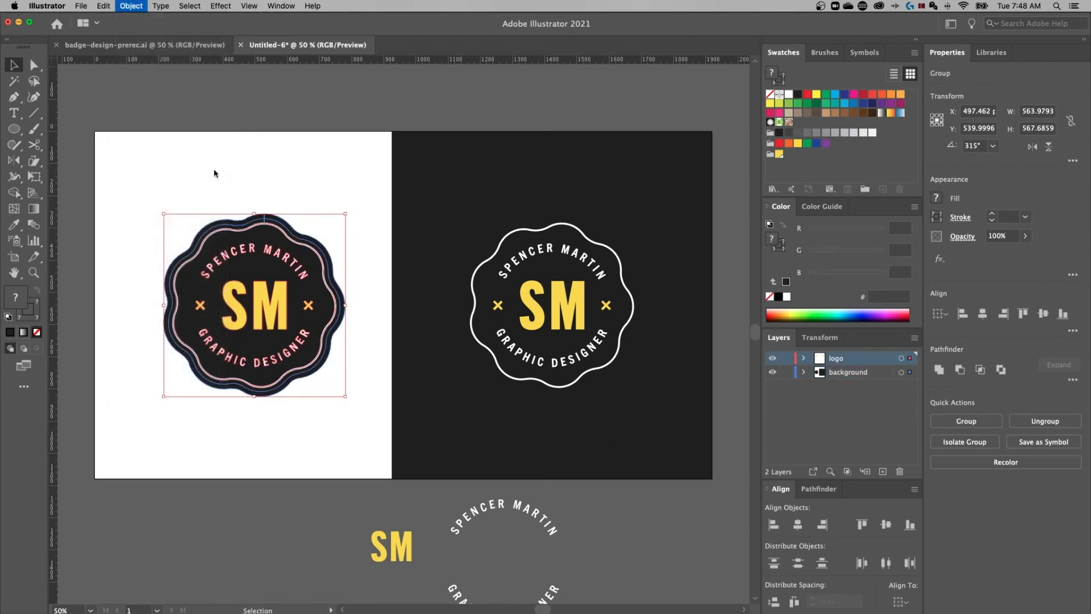
pyautogui.moveTo(233, 109); pyautogui.dragTo(229, 146)
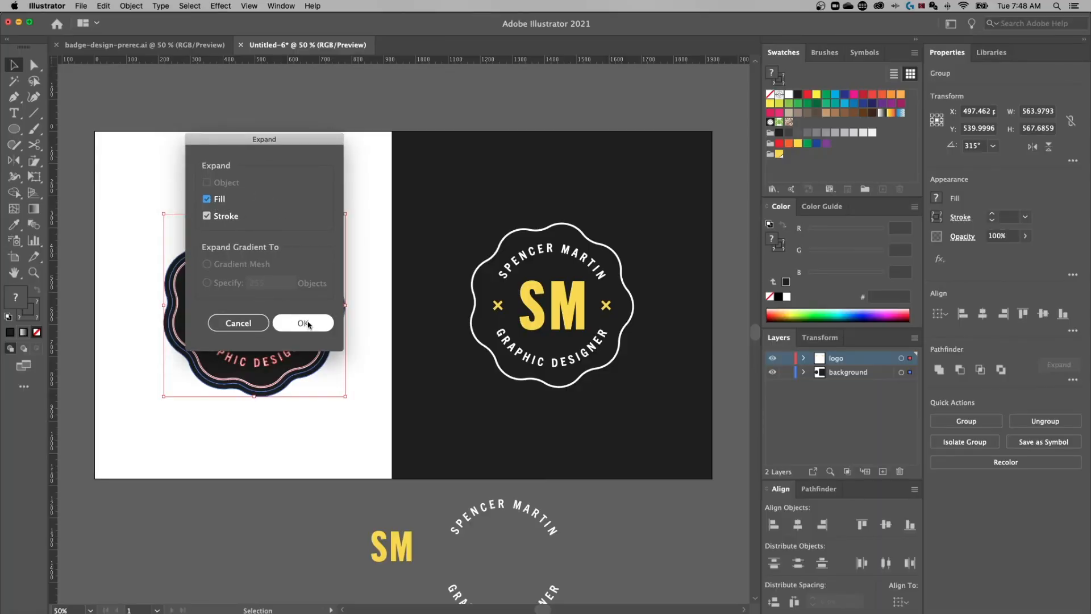
pyautogui.click(308, 325)
pyautogui.click(372, 370)
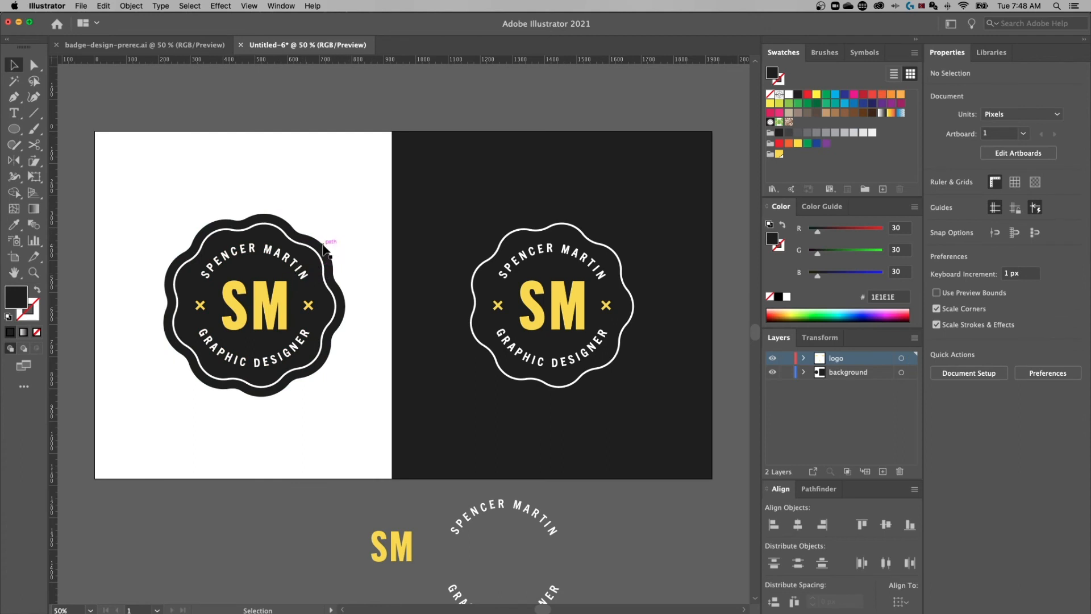
# Unite the badge's dark background shapes into a single path with Pathfinder
pyautogui.click(325, 249)
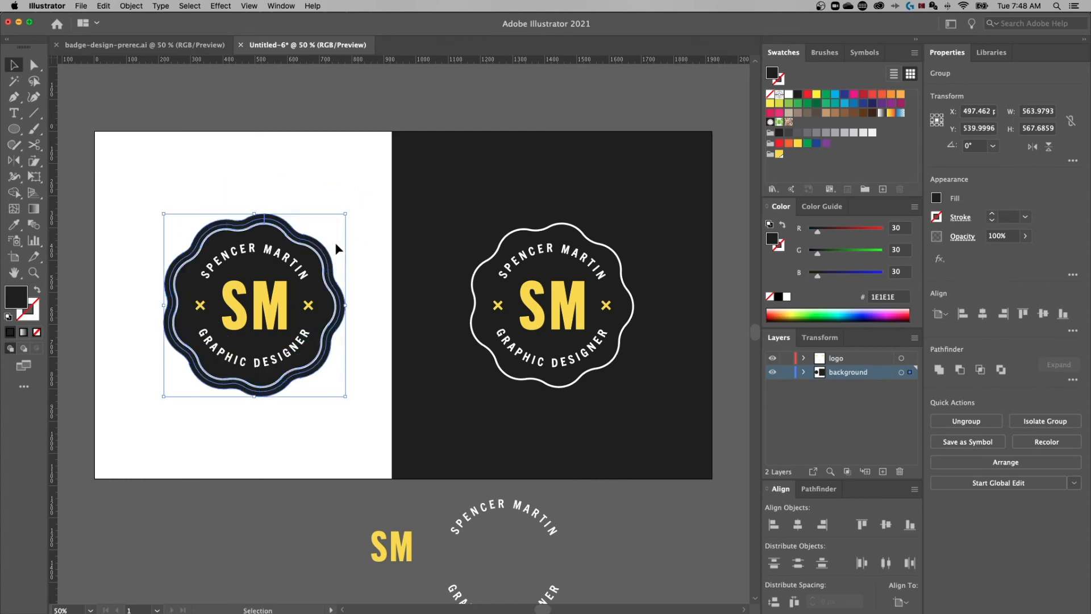
pyautogui.click(939, 370)
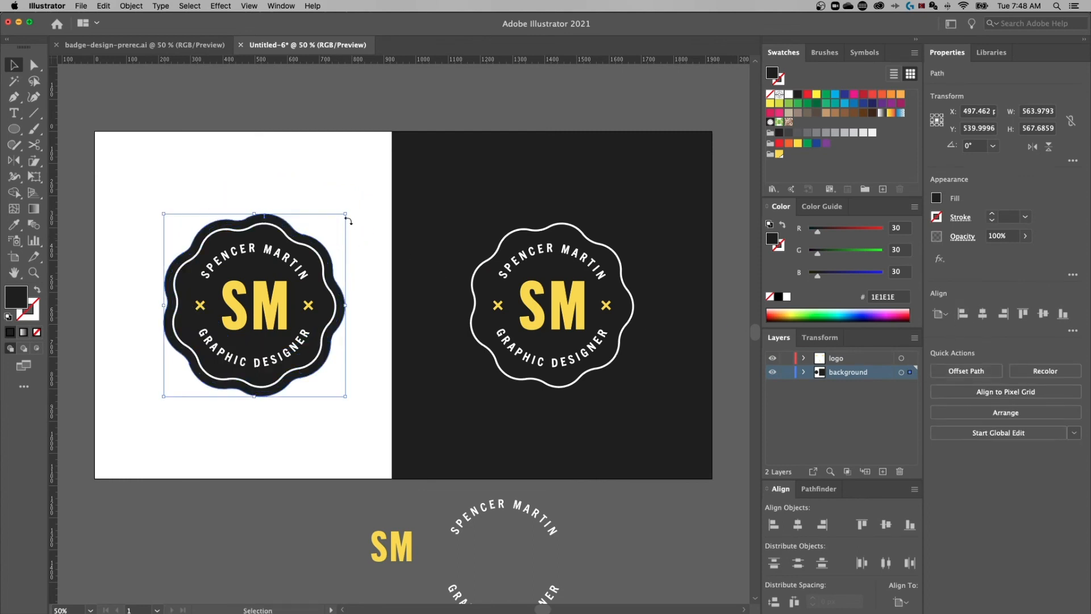
pyautogui.moveTo(266, 227); pyautogui.dragTo(282, 200)
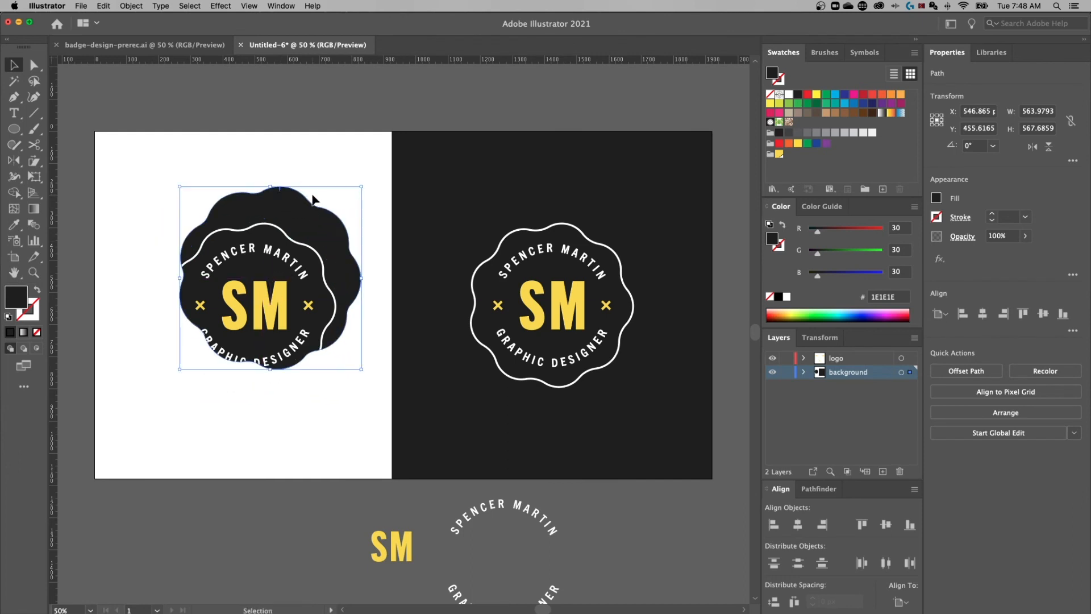
pyautogui.press('super+z')
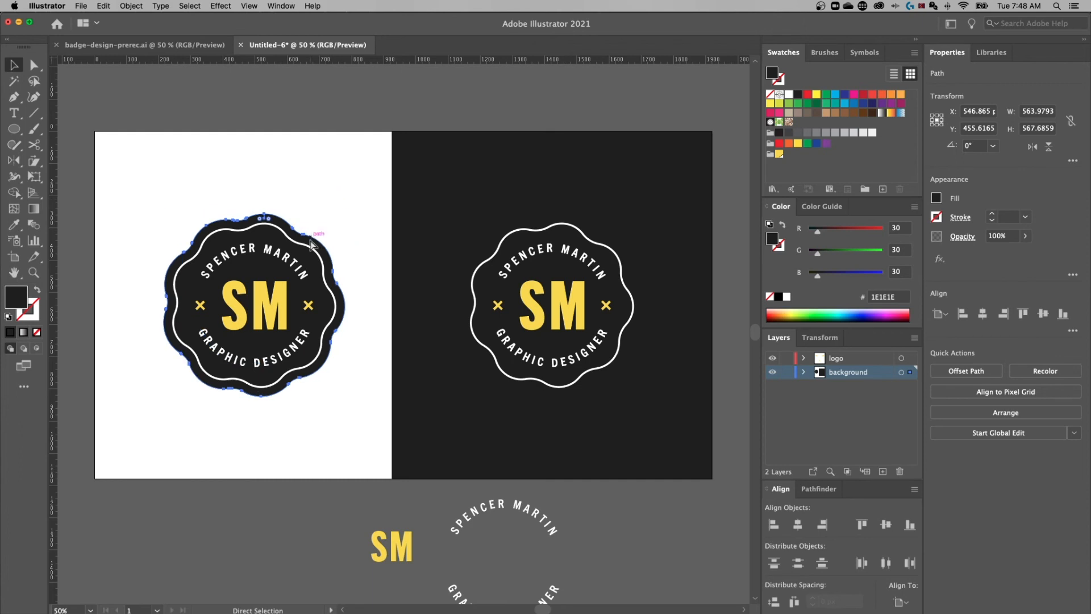
# Zoom in on the left badge and marquee-select all its objects
pyautogui.press('super+=')
pyautogui.press('super+=')
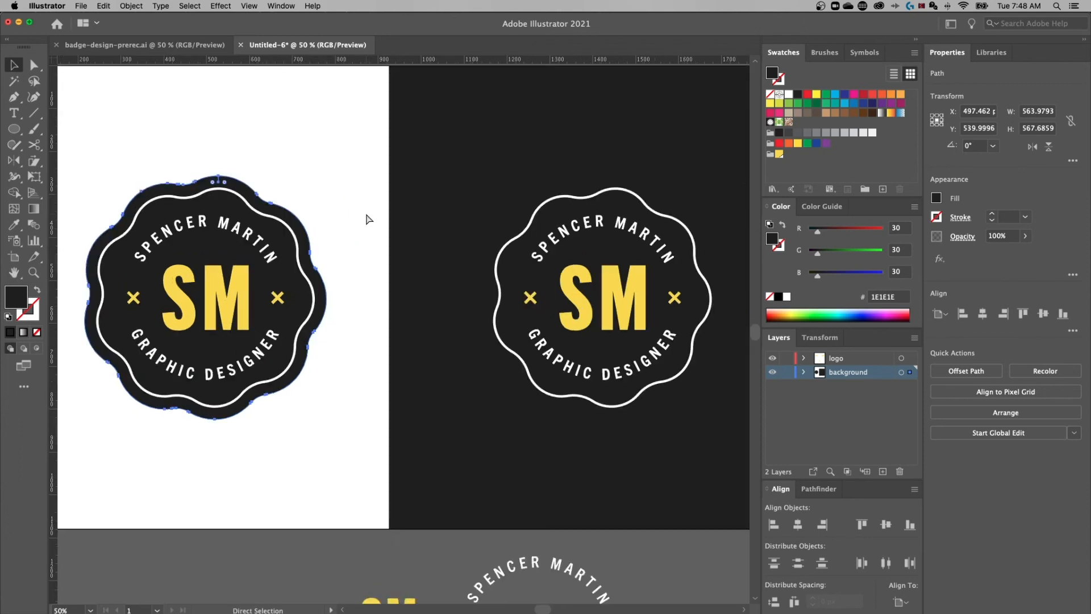
pyautogui.moveTo(331, 212); pyautogui.dragTo(469, 219)
pyautogui.click(391, 200)
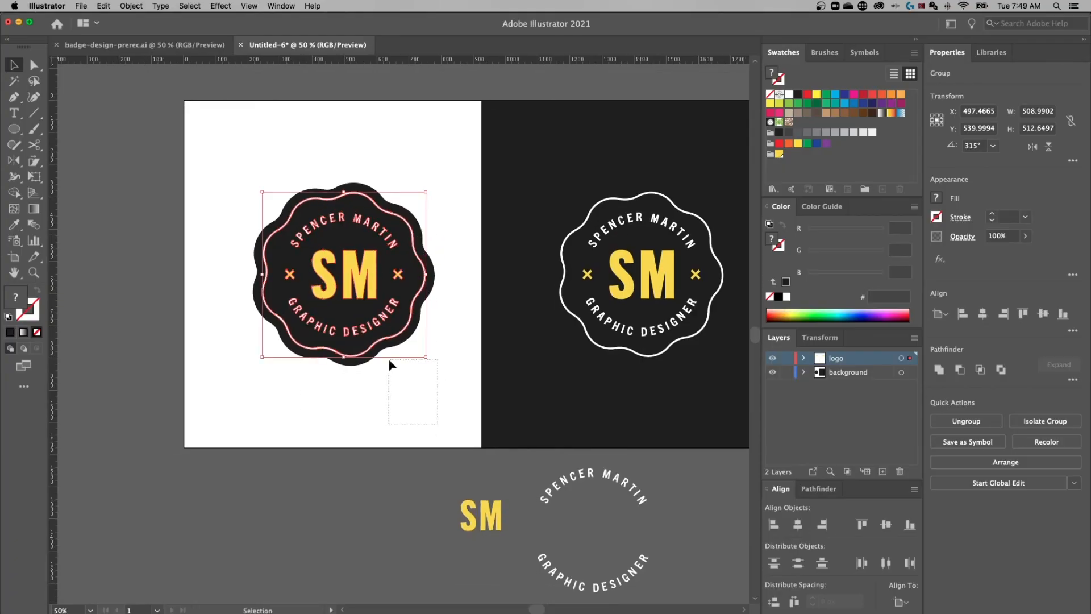
pyautogui.moveTo(391, 364); pyautogui.dragTo(189, 166)
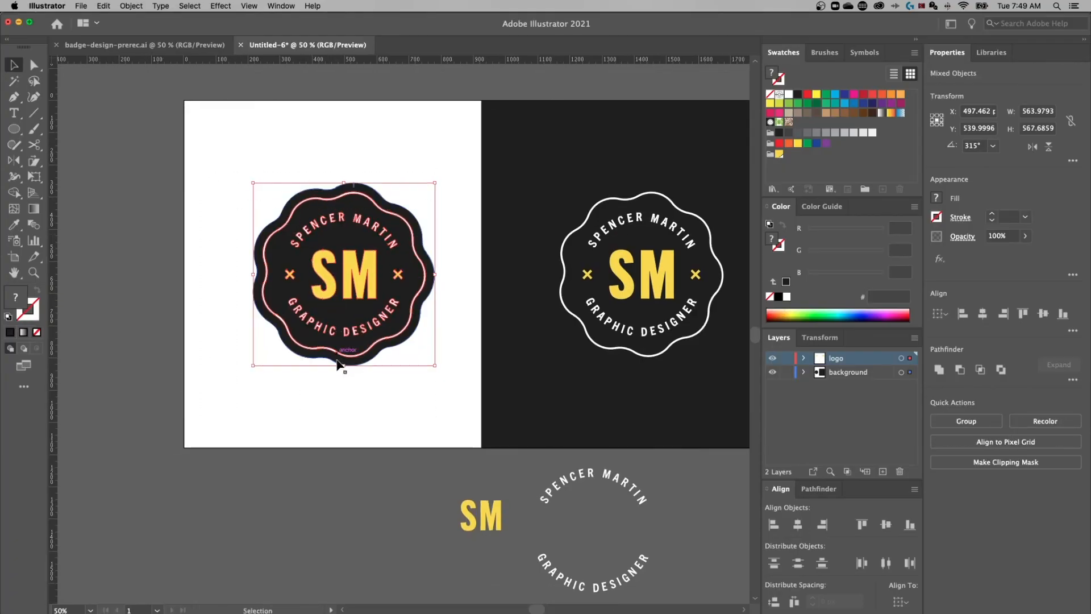
# Scale the badge to about 57%, move it to the top, and duplicate it below
pyautogui.moveTo(343, 367); pyautogui.dragTo(344, 287)
pyautogui.moveTo(375, 234); pyautogui.dragTo(453, 316)
pyautogui.click(407, 320)
pyautogui.press('super+1')
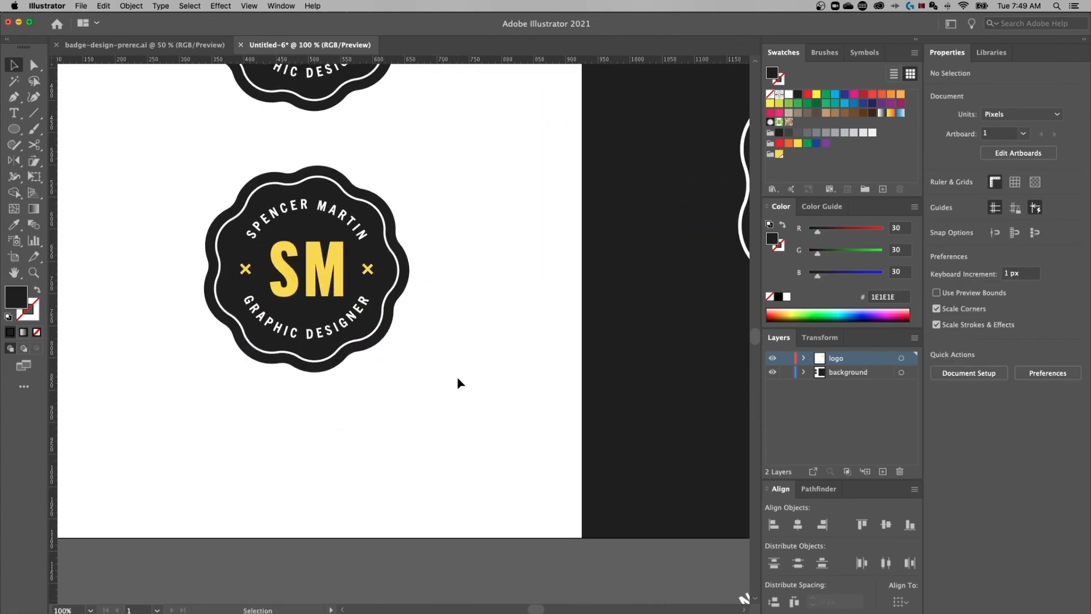
# Group the lower badge copy and colour its ring and lettering with the yellow swatch
pyautogui.moveTo(473, 415); pyautogui.dragTo(153, 147)
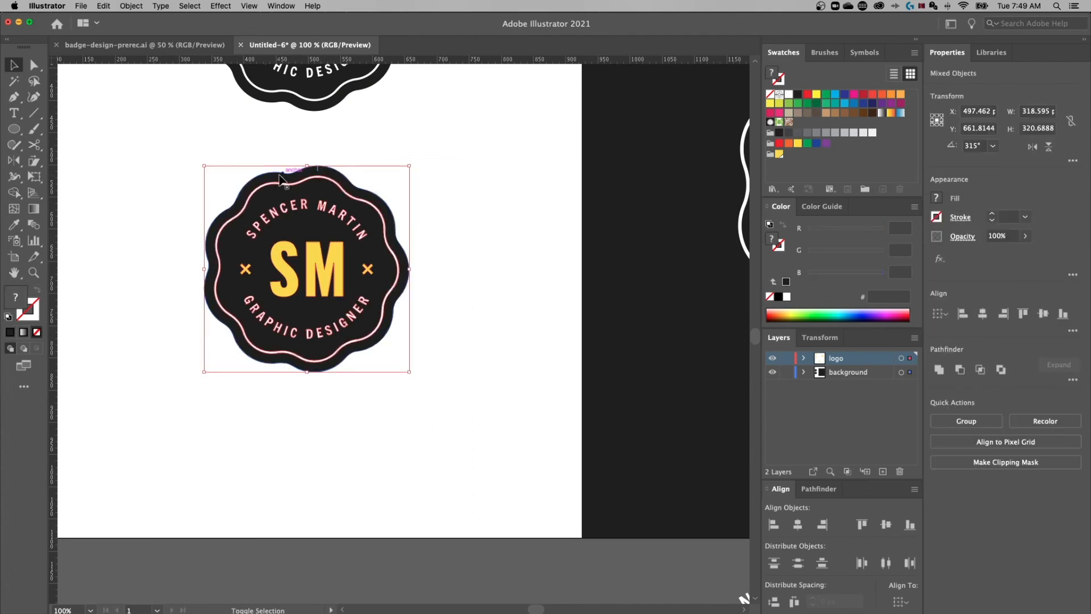
pyautogui.press('super+g')
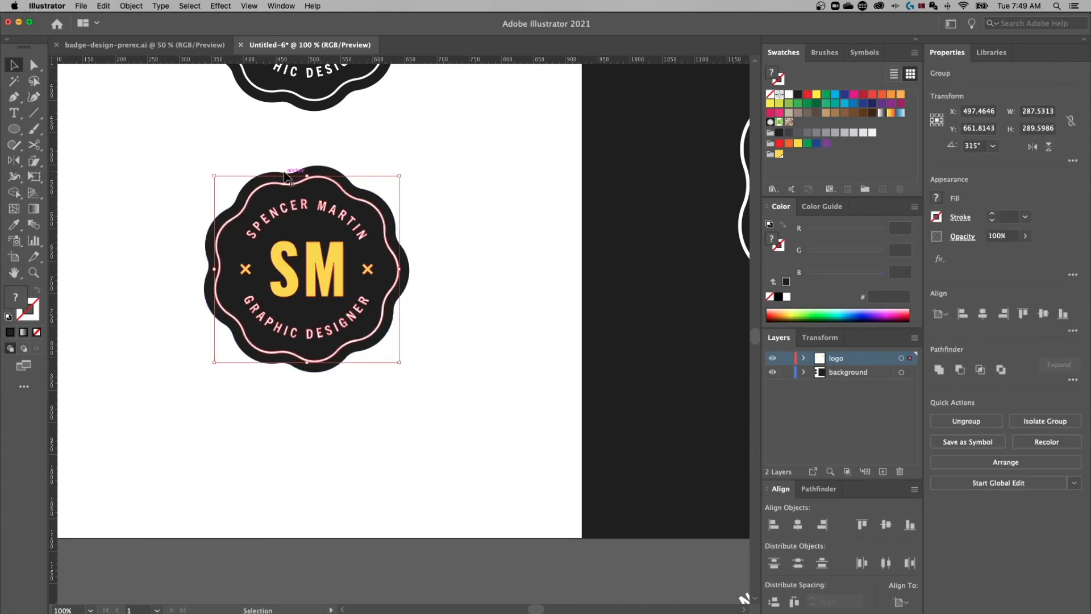
pyautogui.doubleClick(21, 298)
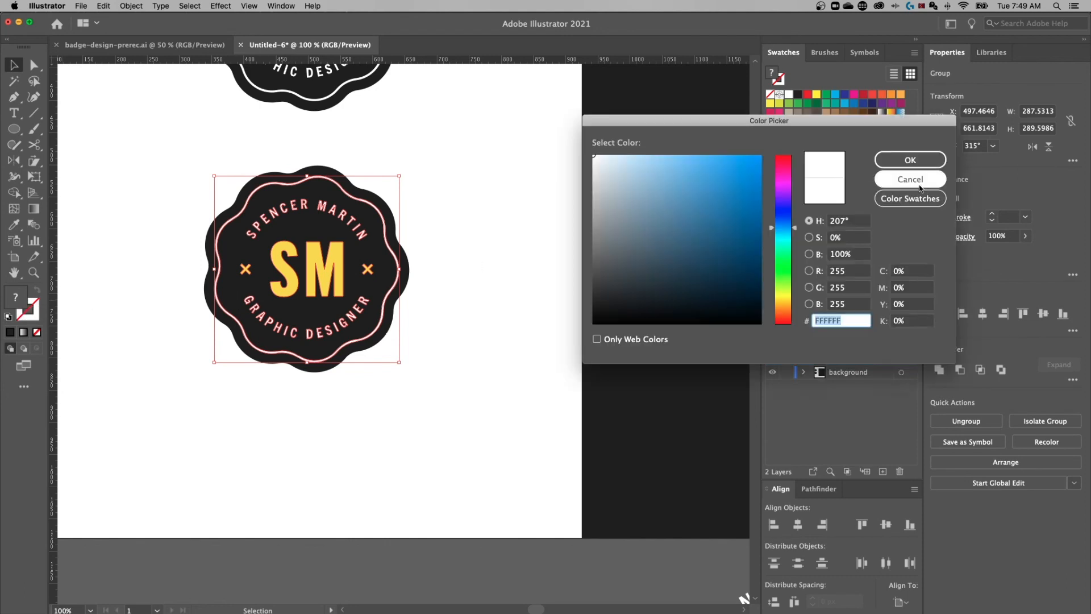
pyautogui.click(909, 177)
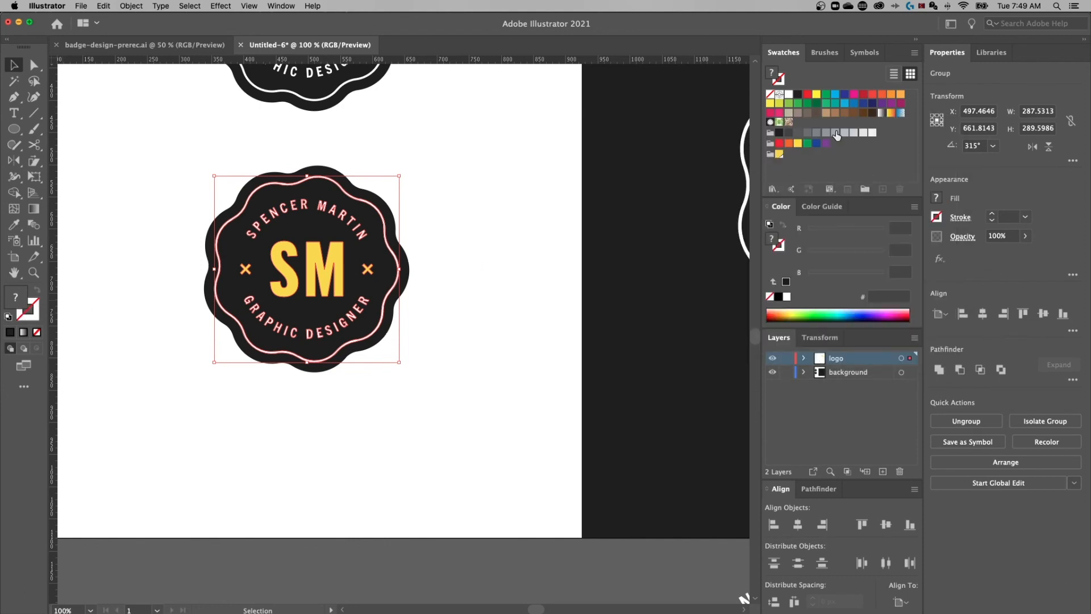
pyautogui.click(779, 154)
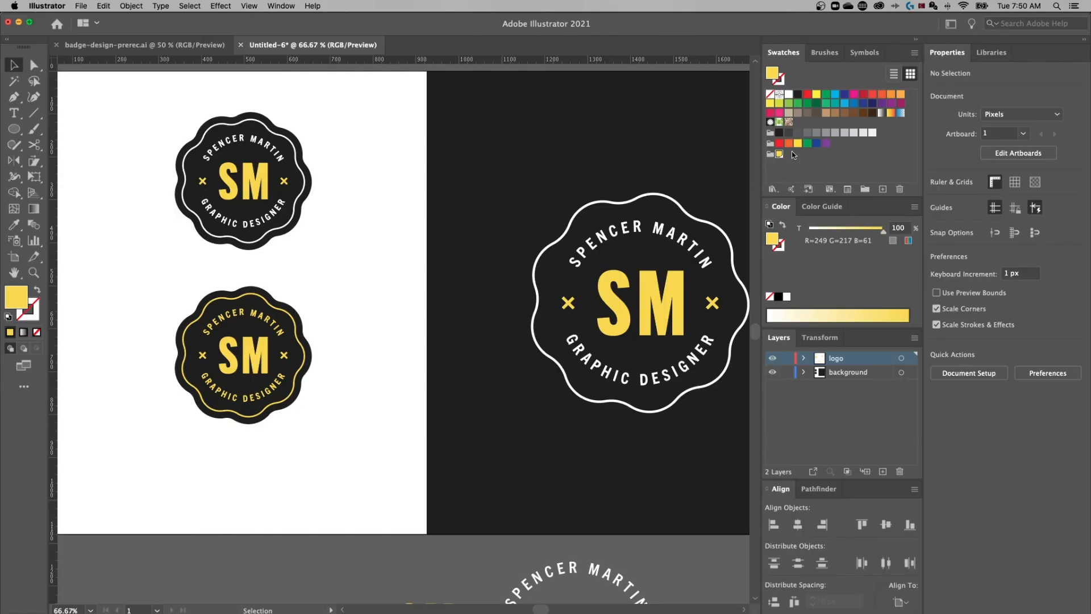
# Edit the global yellow swatch with Preview on to teal R 35, G 226, B 206
pyautogui.doubleClick(779, 154)
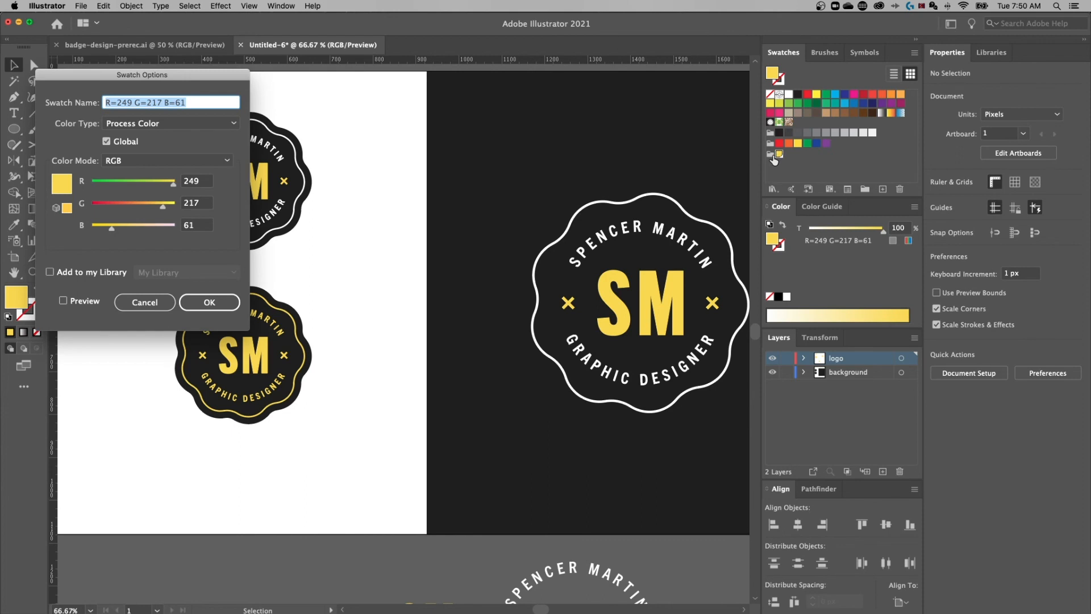
pyautogui.moveTo(189, 84); pyautogui.dragTo(521, 100)
pyautogui.click(338, 338)
pyautogui.moveTo(471, 230)
pyautogui.mouseDown()
pyautogui.moveTo(411, 230)
pyautogui.moveTo(478, 238)
pyautogui.mouseUp()
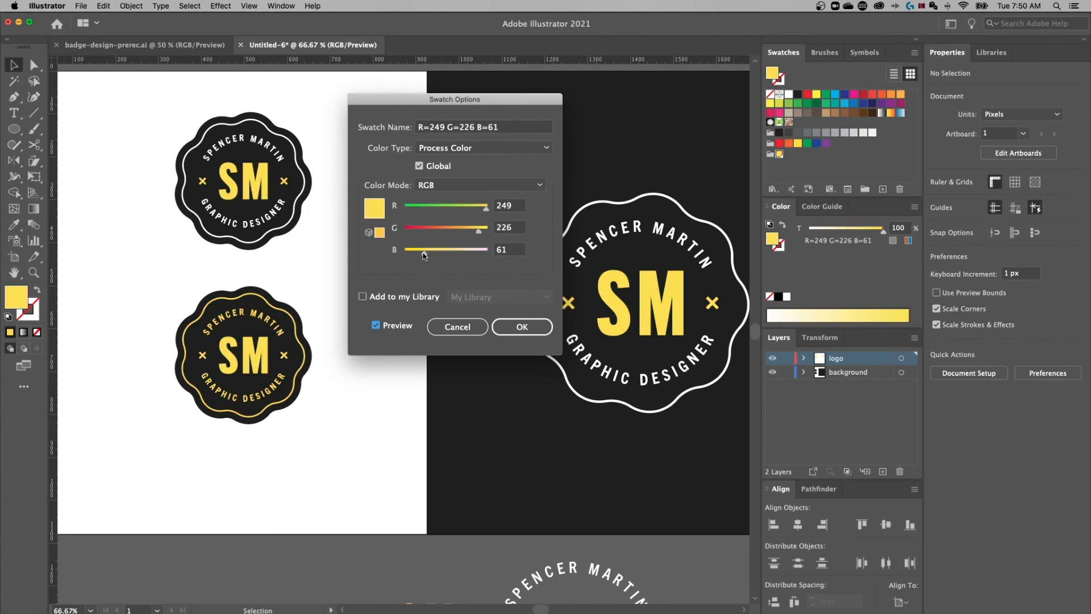
pyautogui.moveTo(486, 208); pyautogui.dragTo(416, 208)
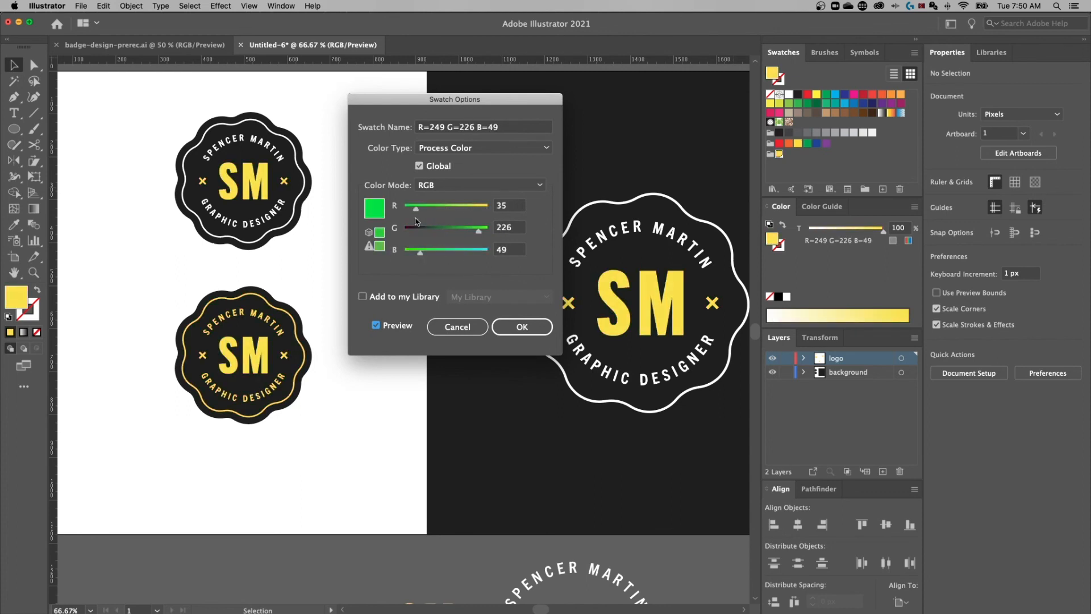
pyautogui.moveTo(420, 253); pyautogui.dragTo(471, 253)
pyautogui.click(522, 326)
pyautogui.press('super+minus')
pyautogui.moveTo(410, 234); pyautogui.dragTo(346, 193)
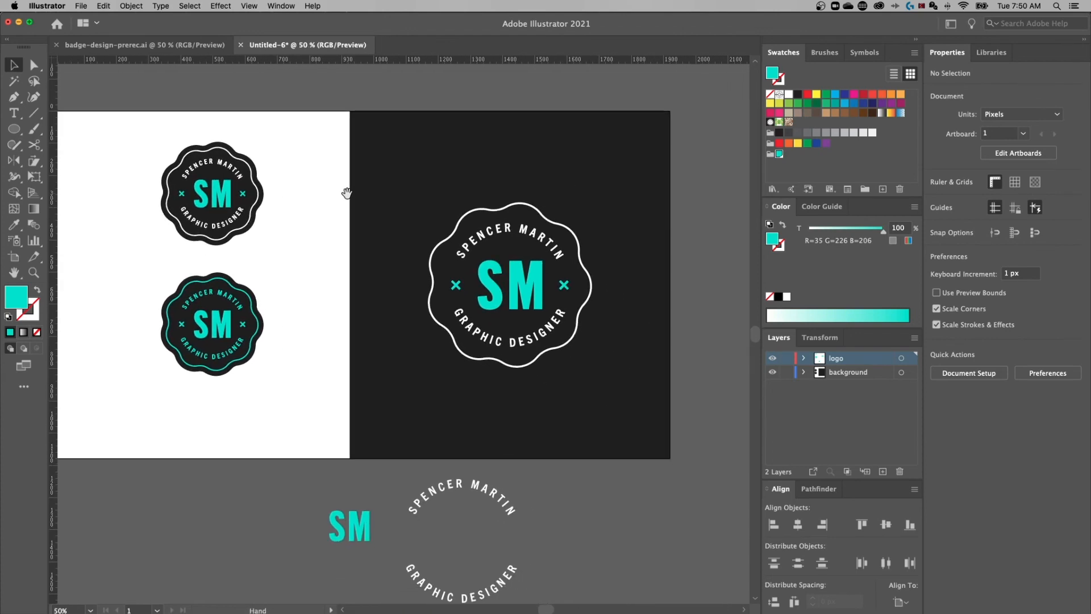